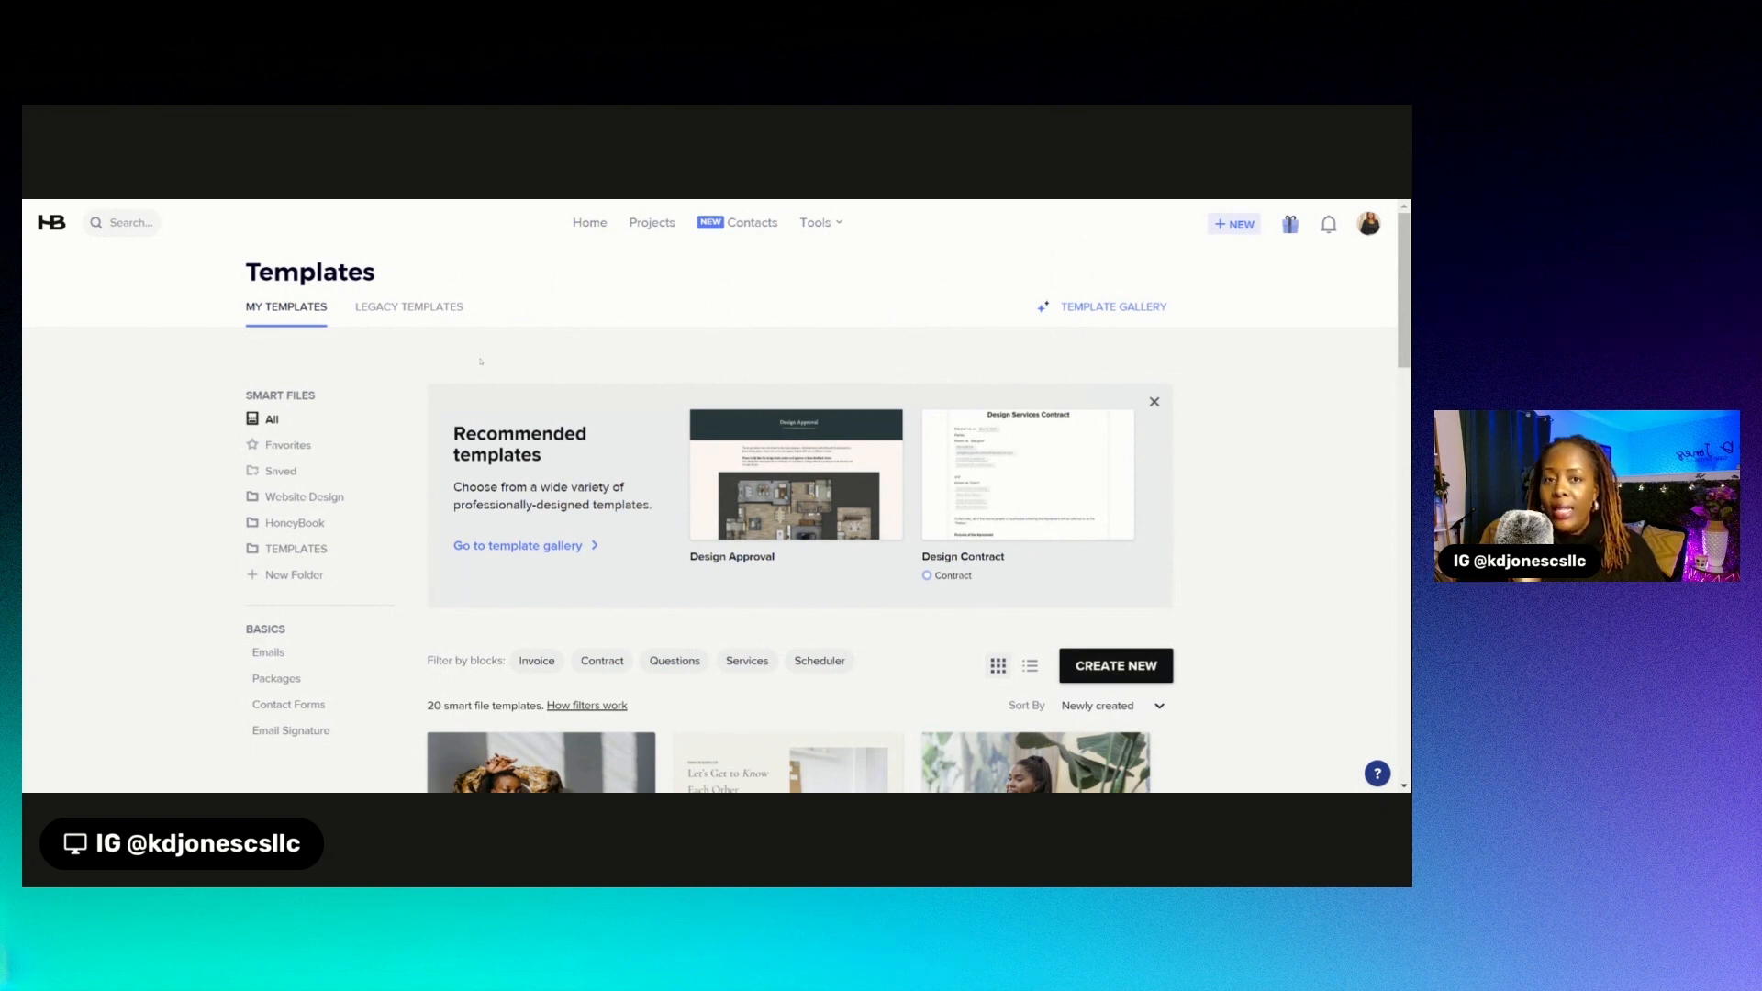
- Look through the saved smart file templates, from the questionnaires to the contracts and brochure
scroll(1273, 442, "down", 3)
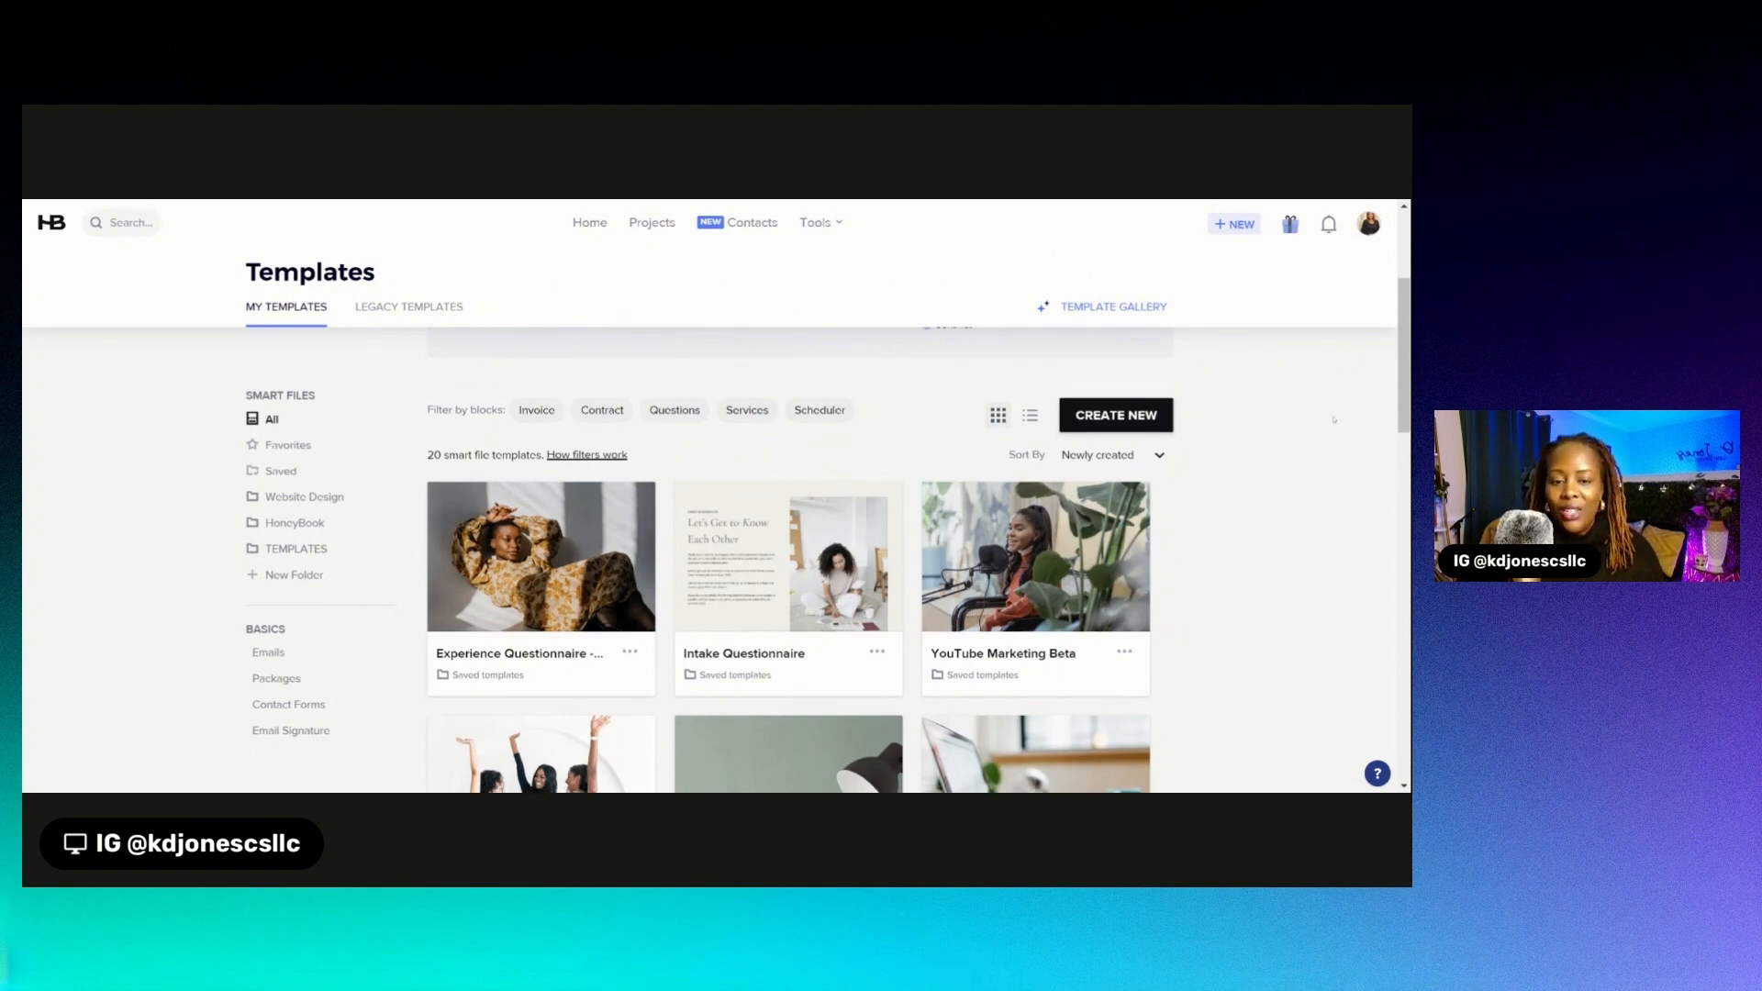
scroll(1340, 413, "down", 4)
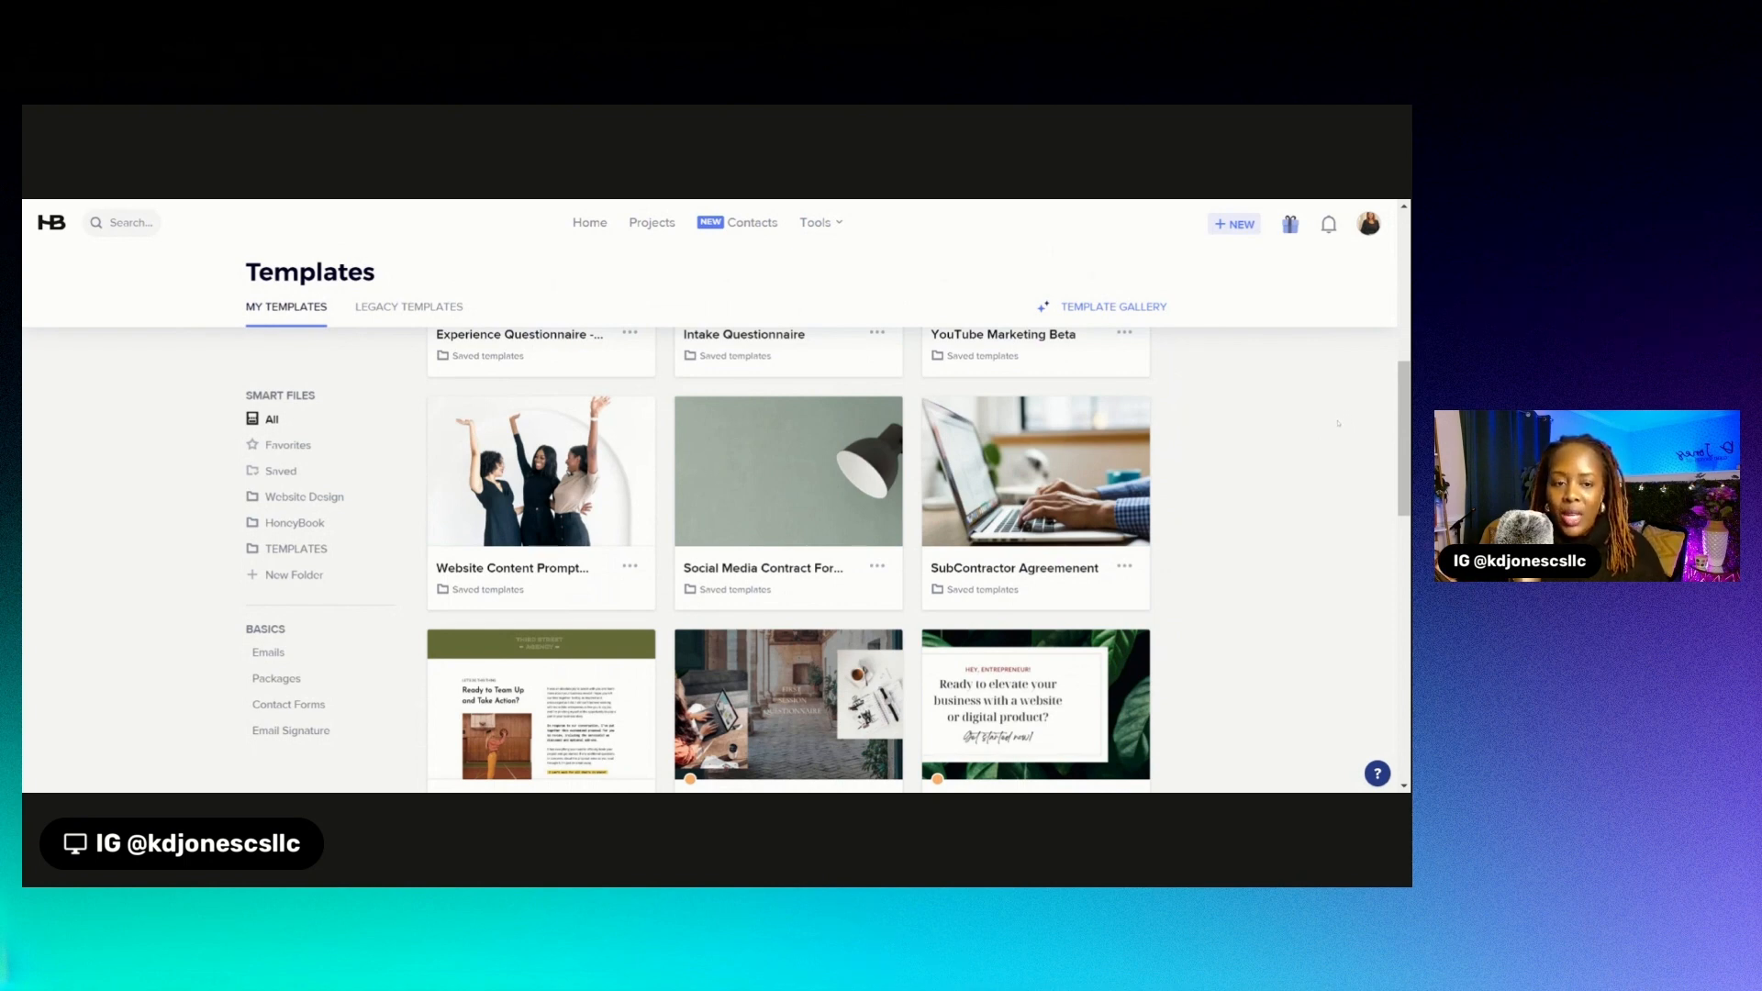
scroll(1342, 422, "down", 3)
scroll(1340, 432, "down", 6)
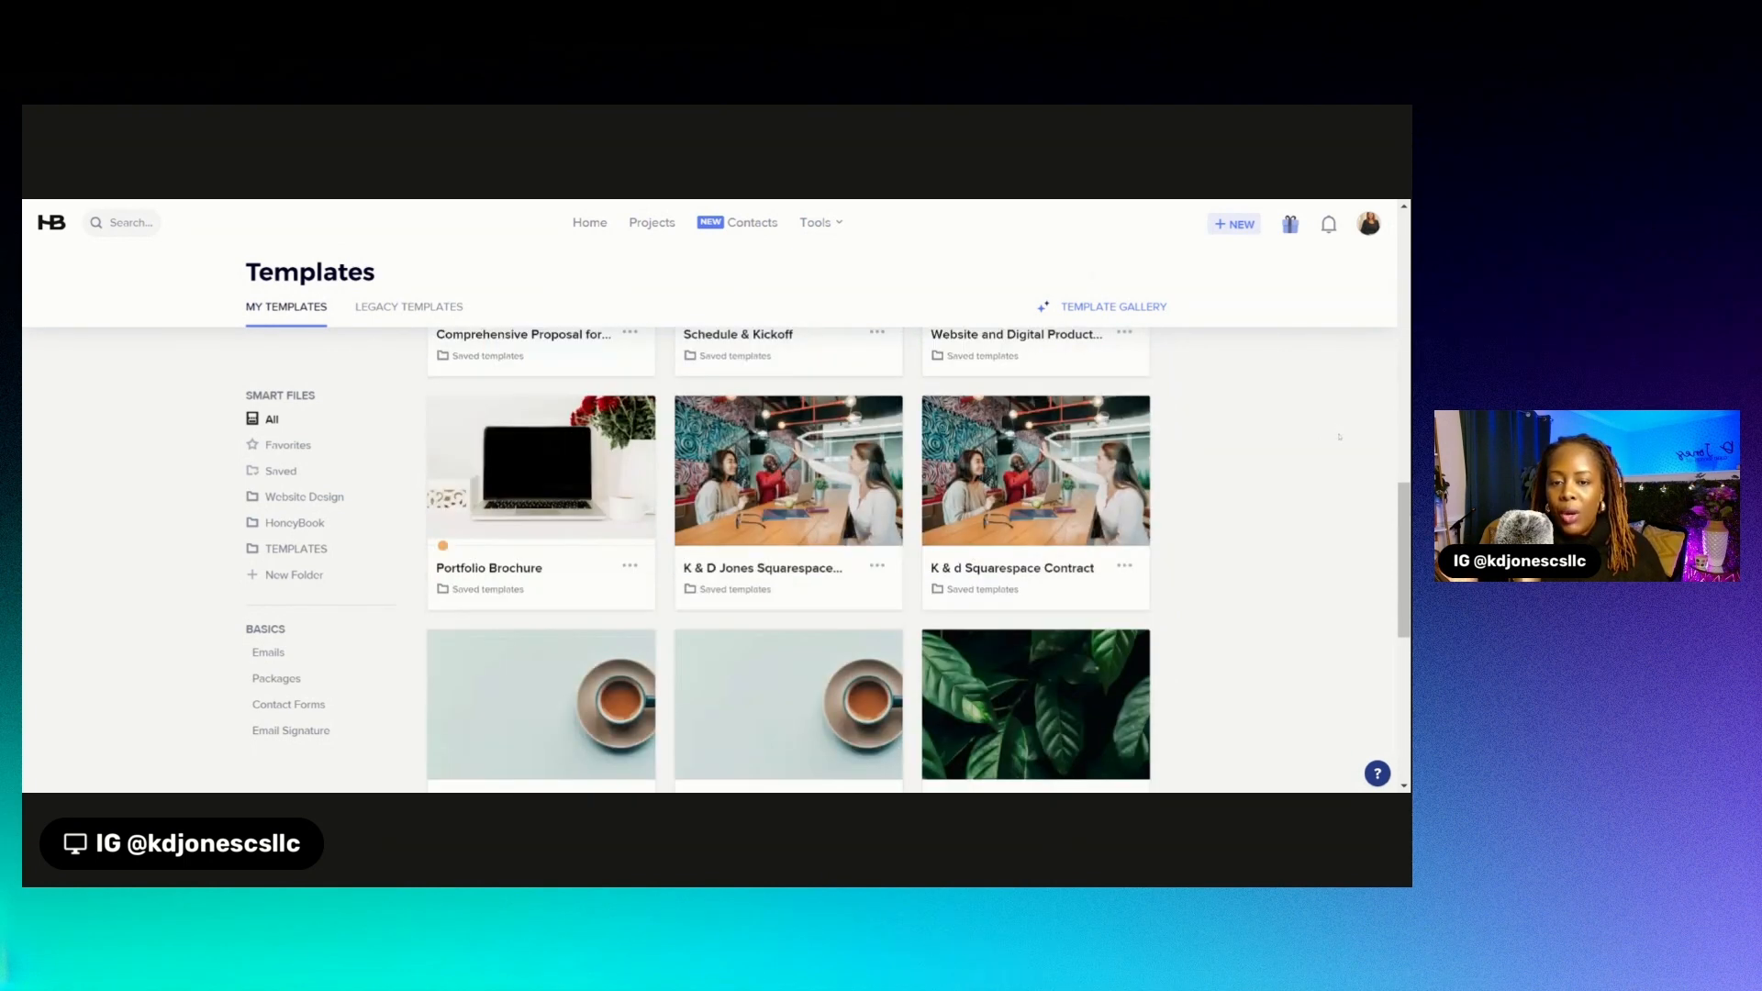
scroll(1343, 438, "up", 10)
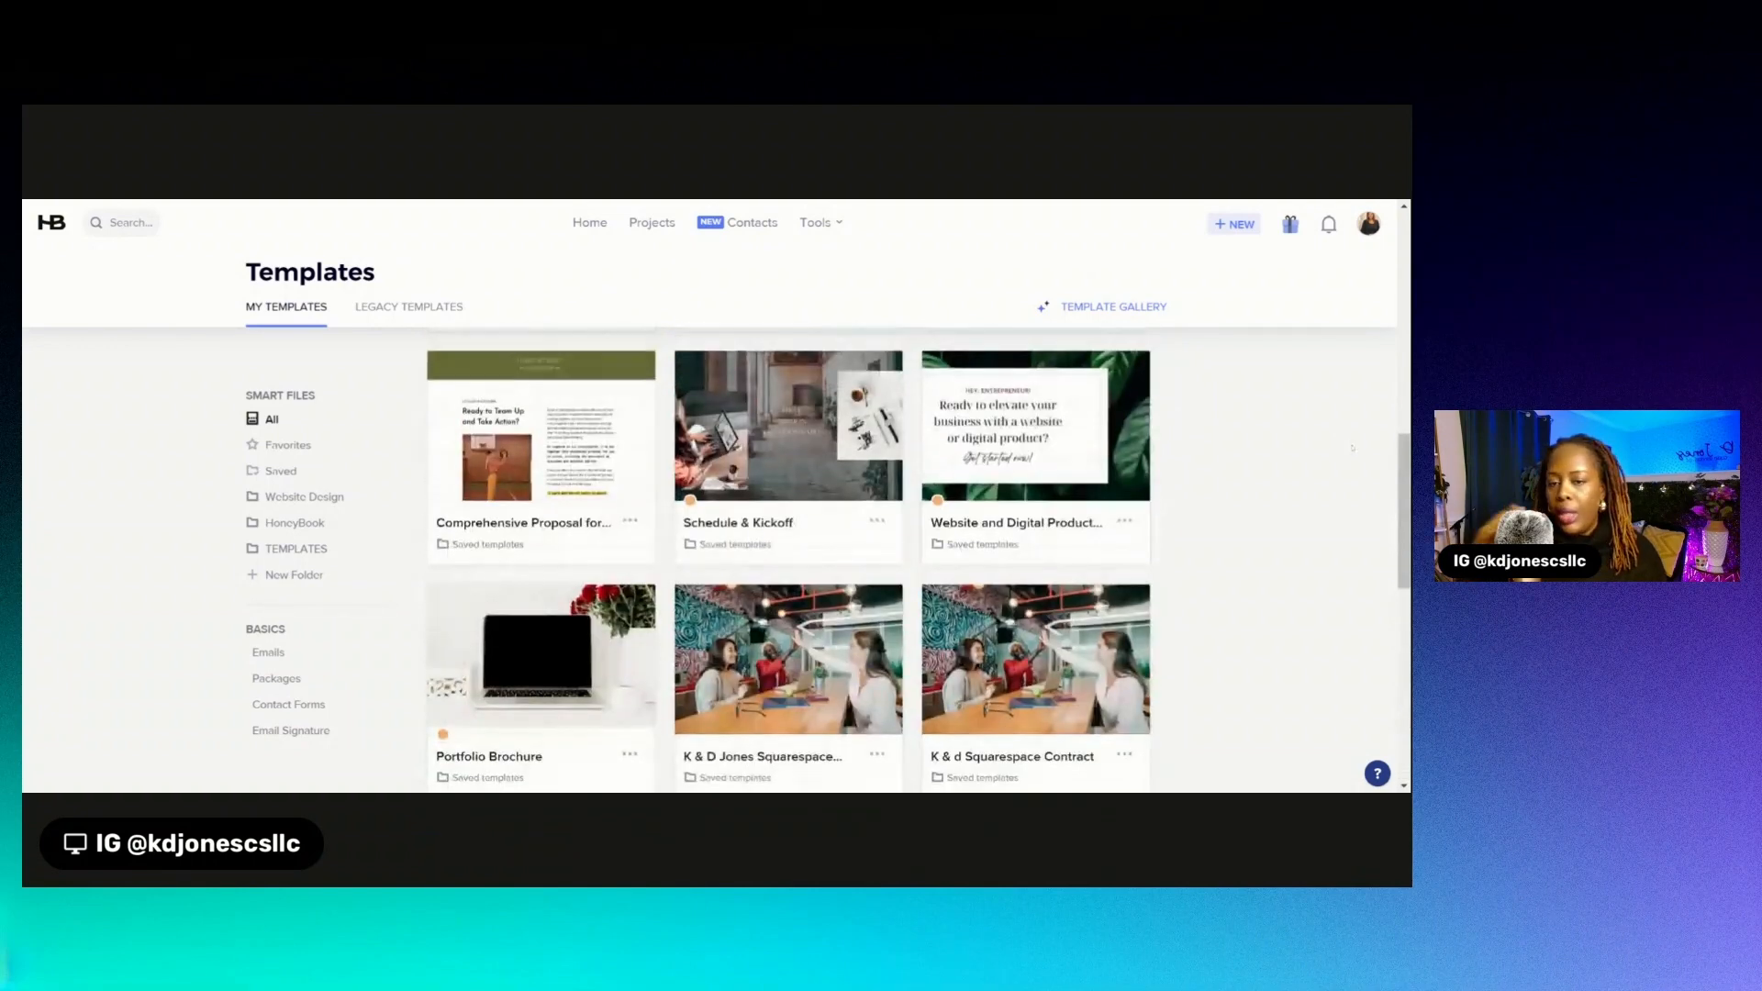
scroll(1351, 461, "up", 4)
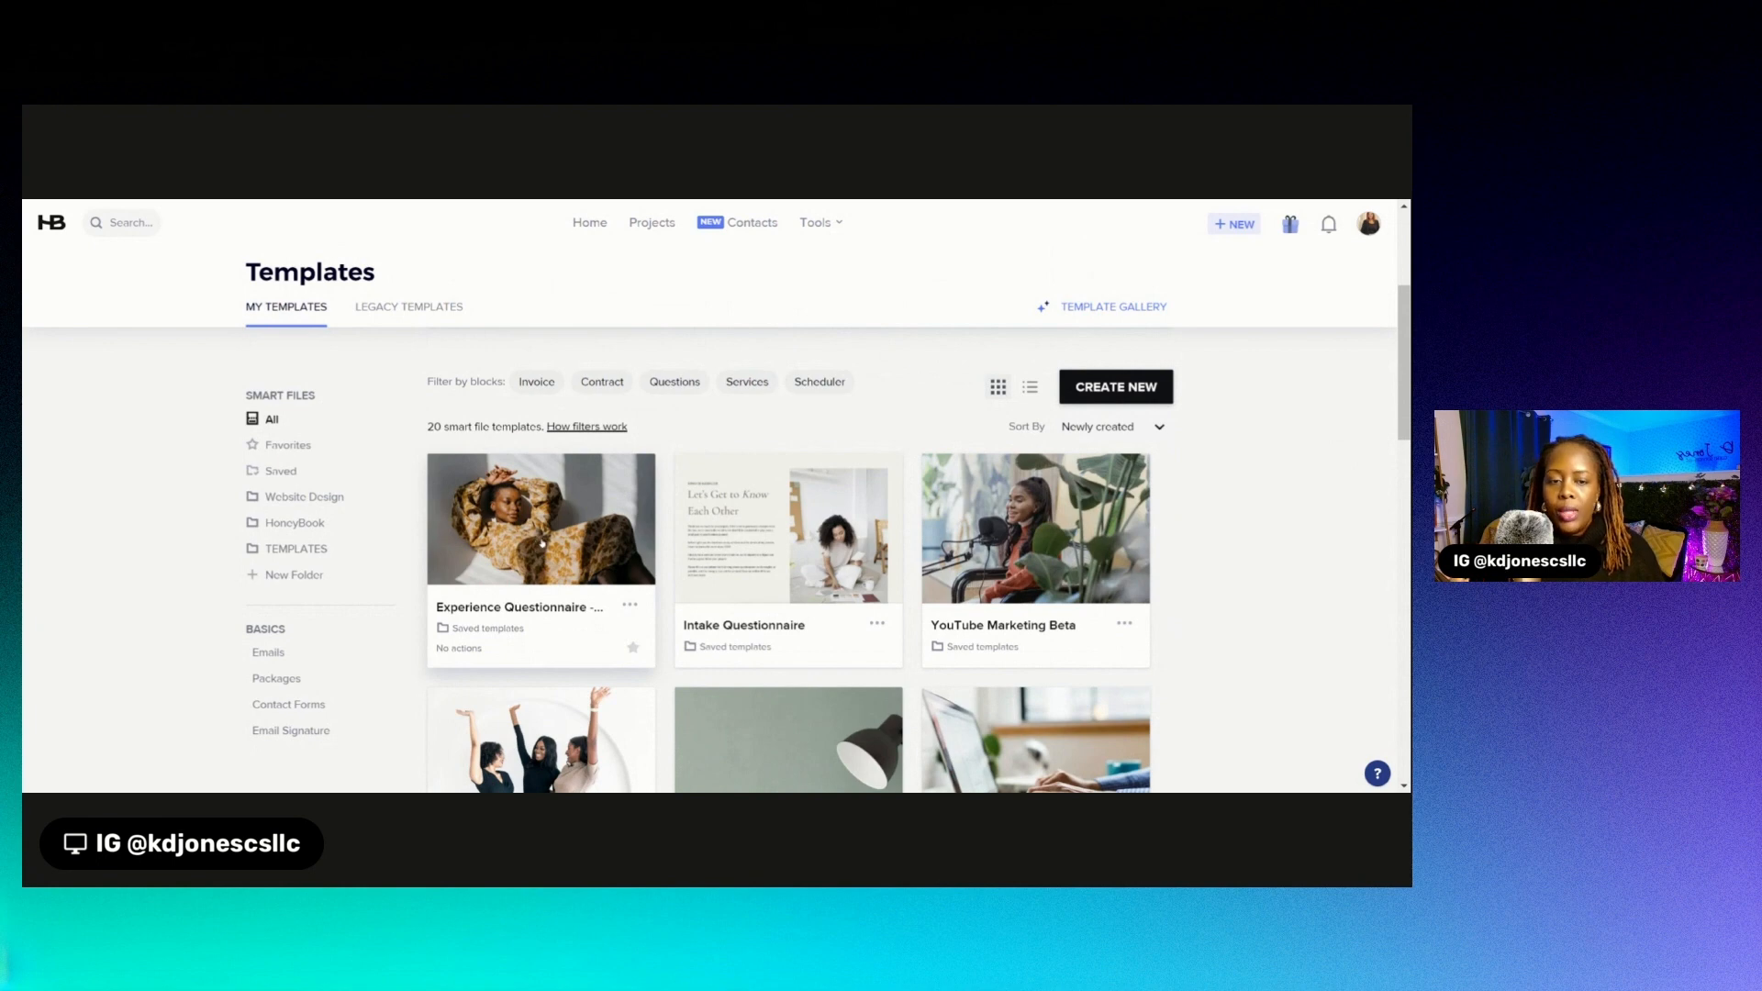
scroll(1261, 525, "down", 2)
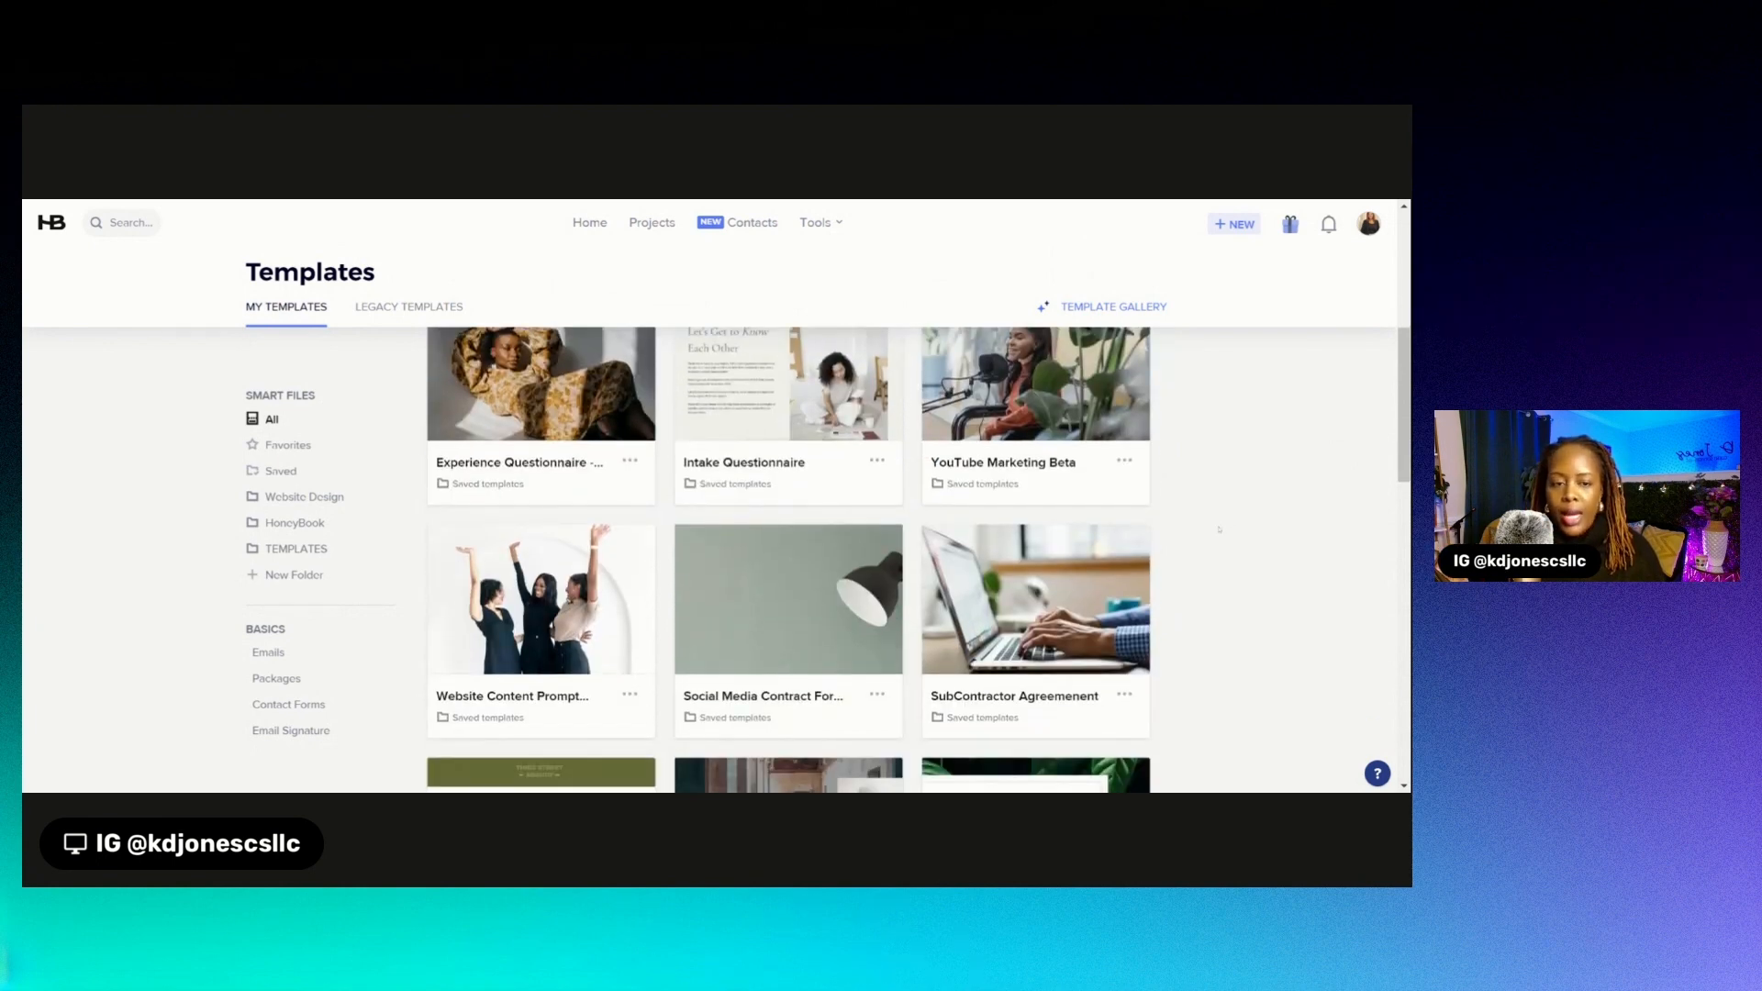
scroll(1223, 525, "up", 3)
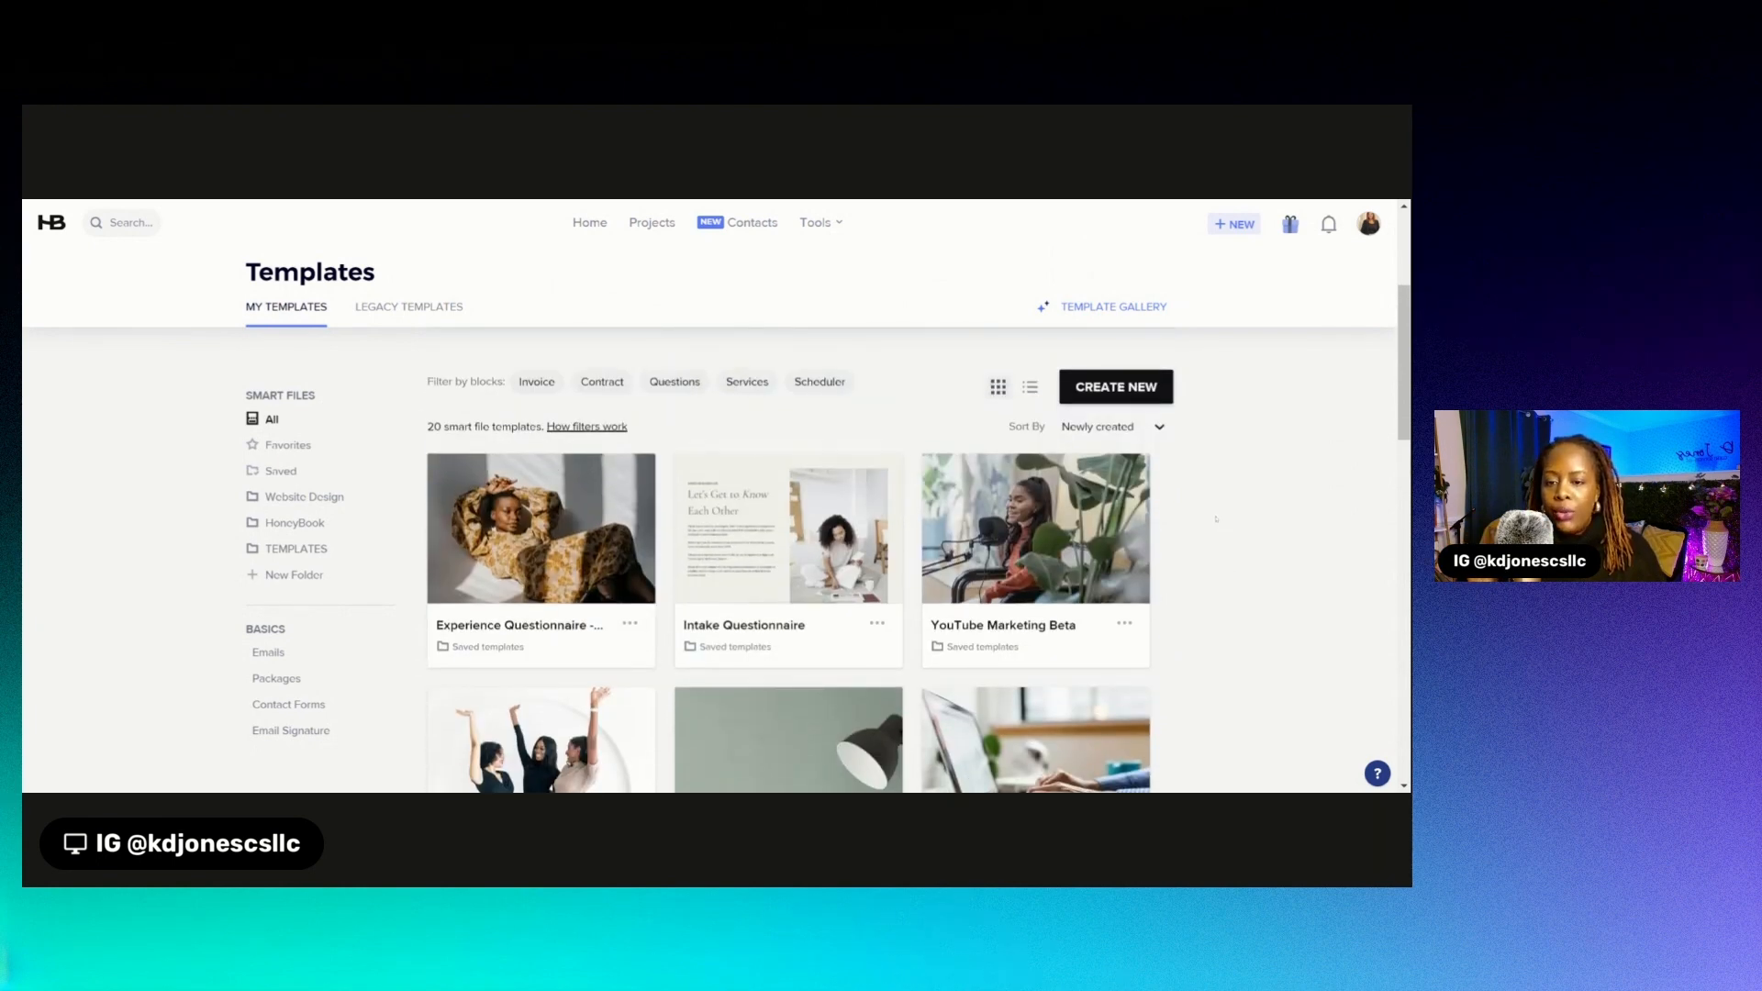
- Create a new custom smart file template
left_click(1151, 394)
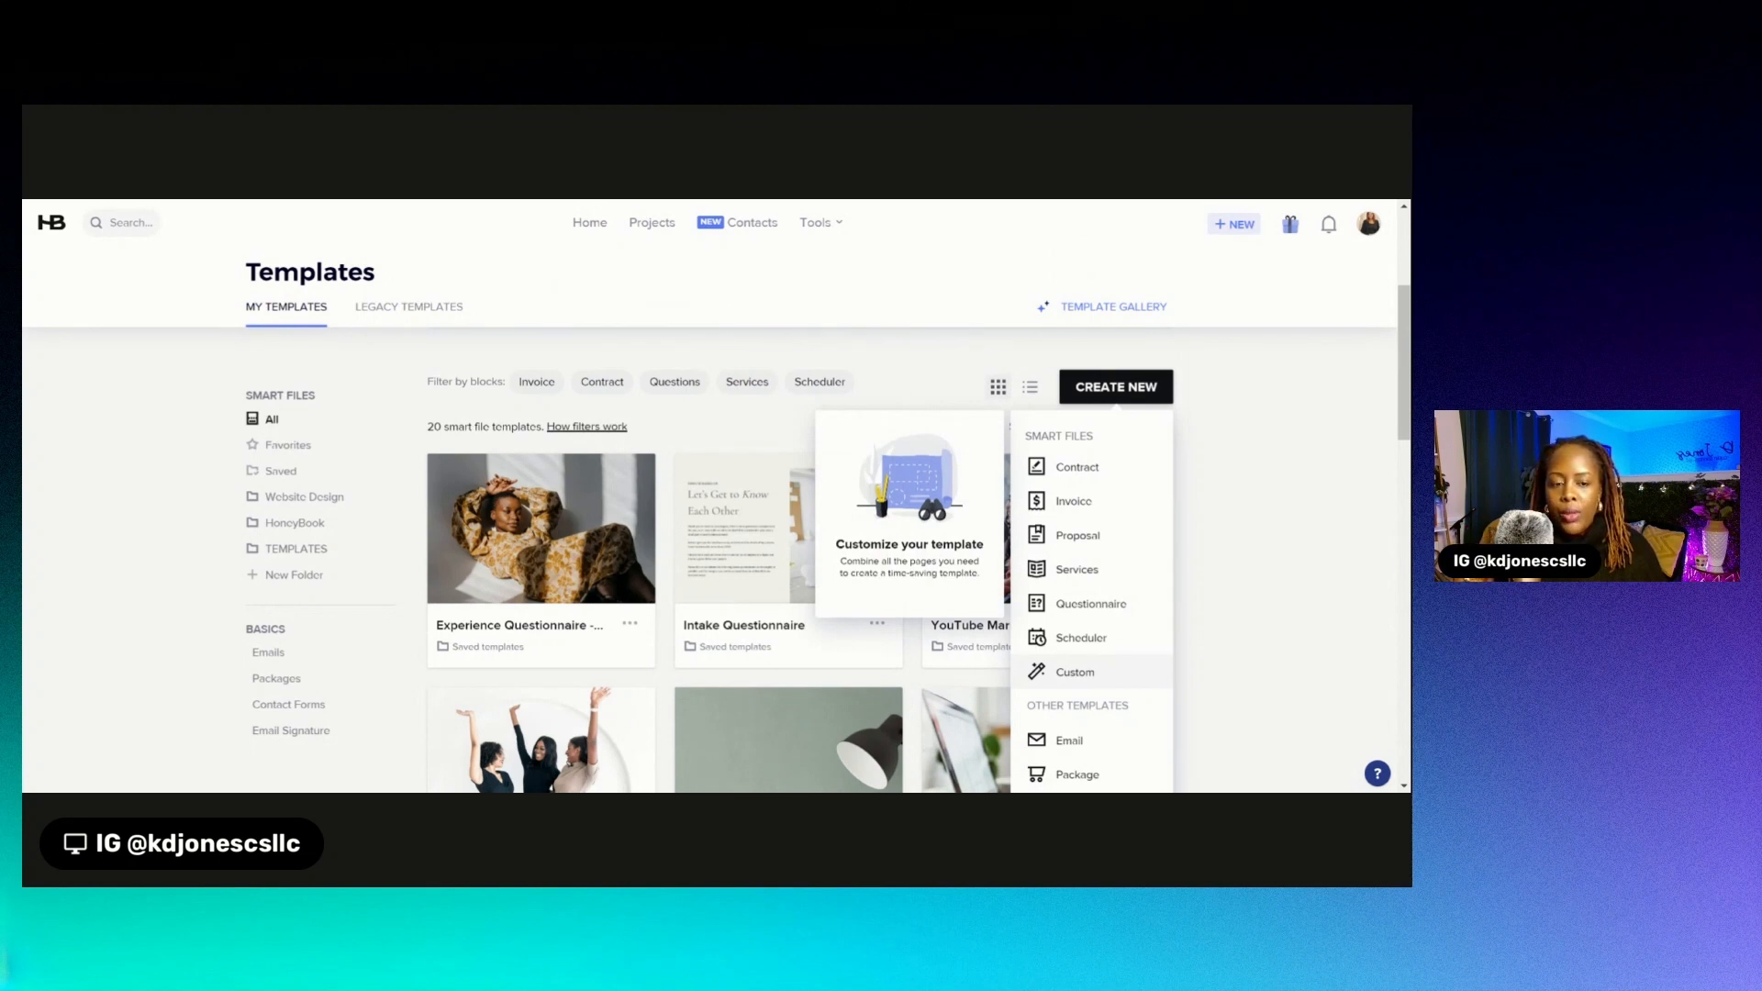
left_click(1076, 671)
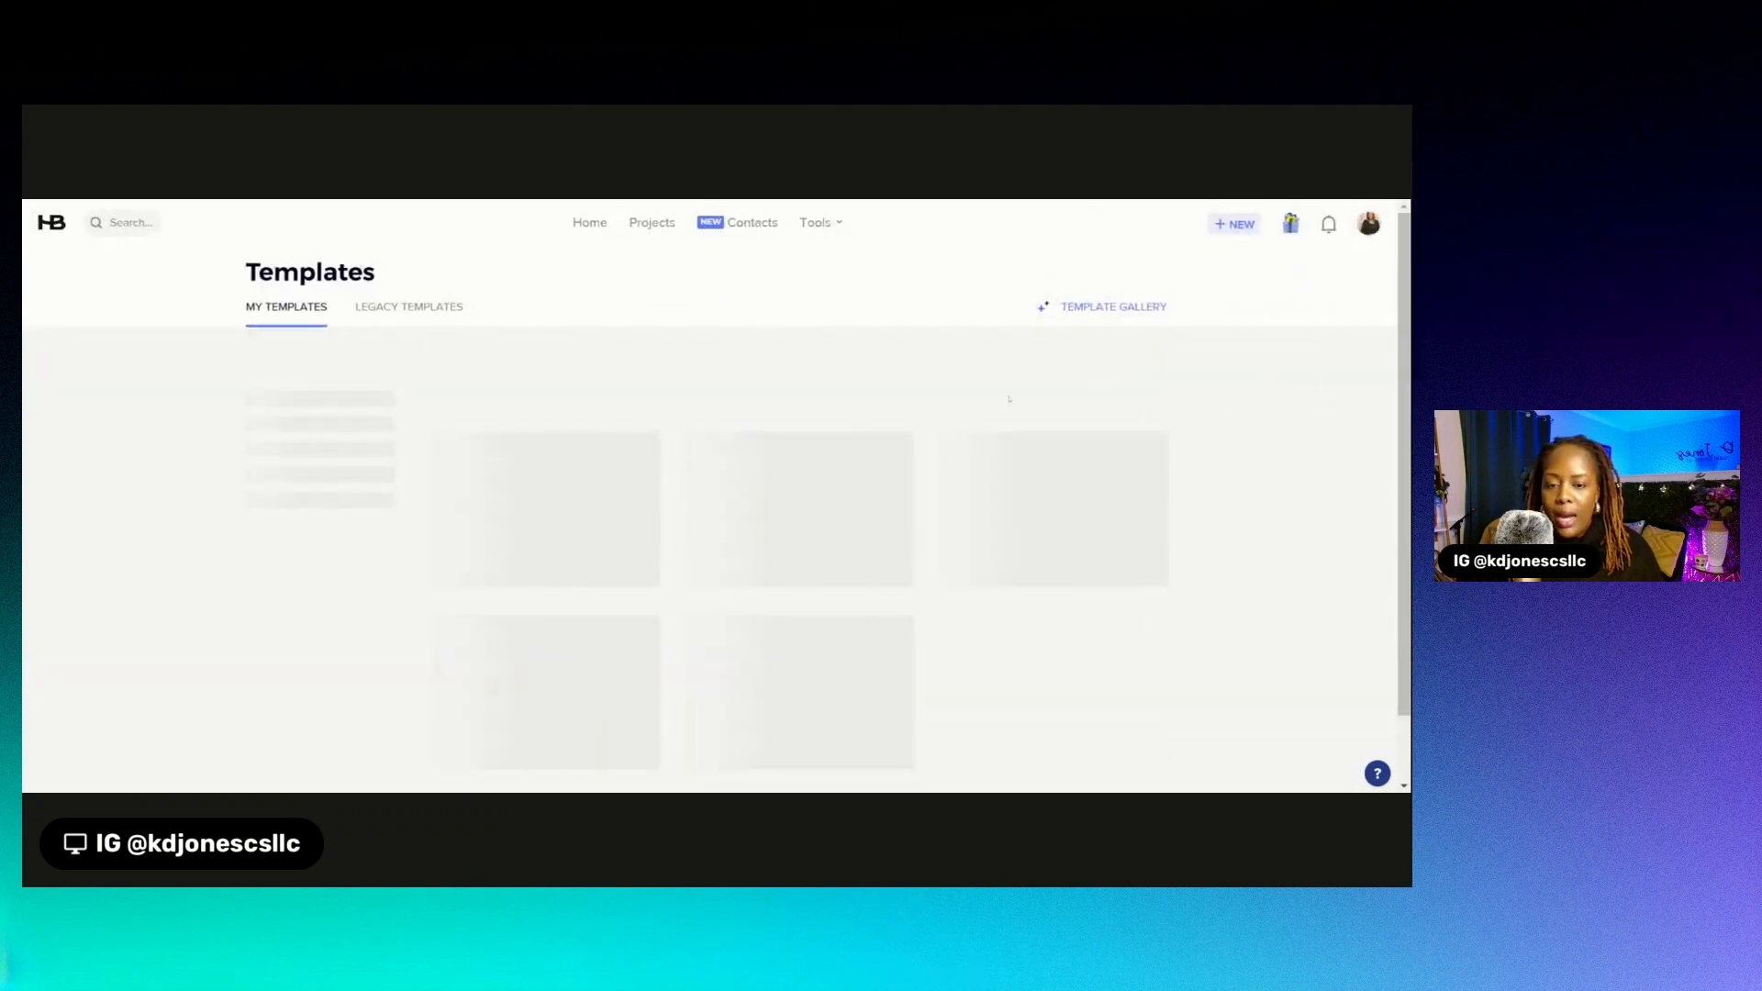
- Duplicate the Experience Questionnaire template and dismiss the client authentication notice on the copy
scroll(877, 387, "down", 3)
scroll(876, 386, "down", 1)
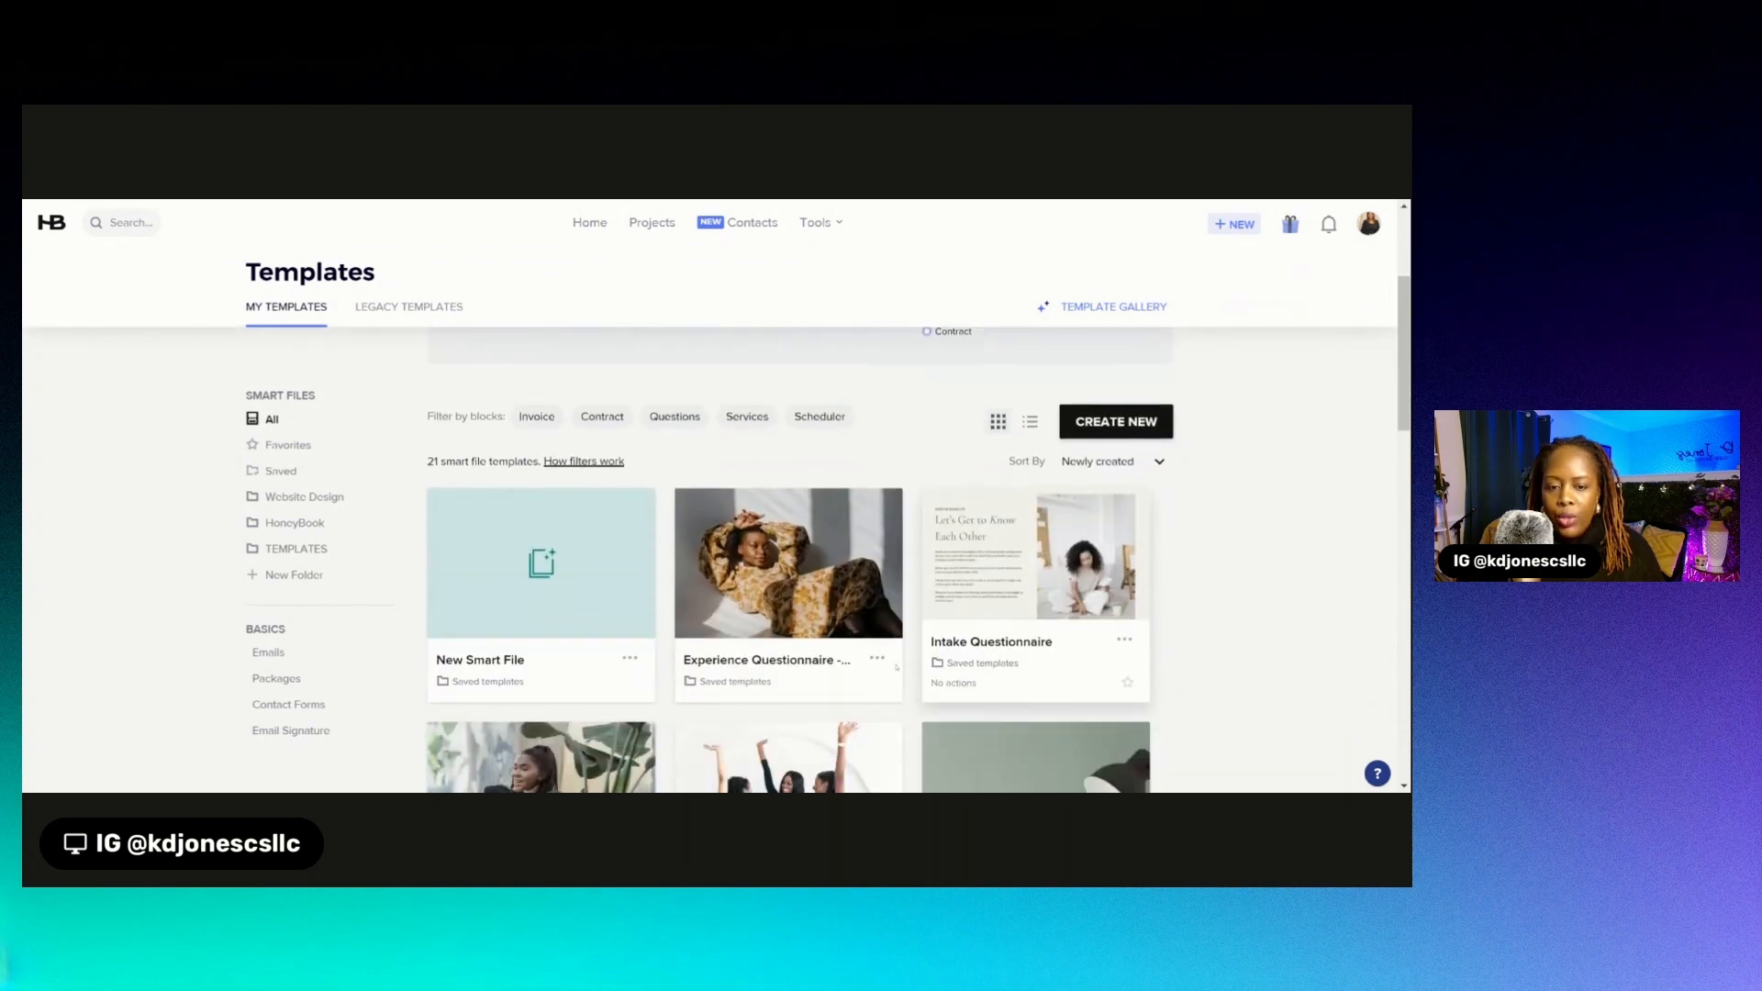
left_click(879, 642)
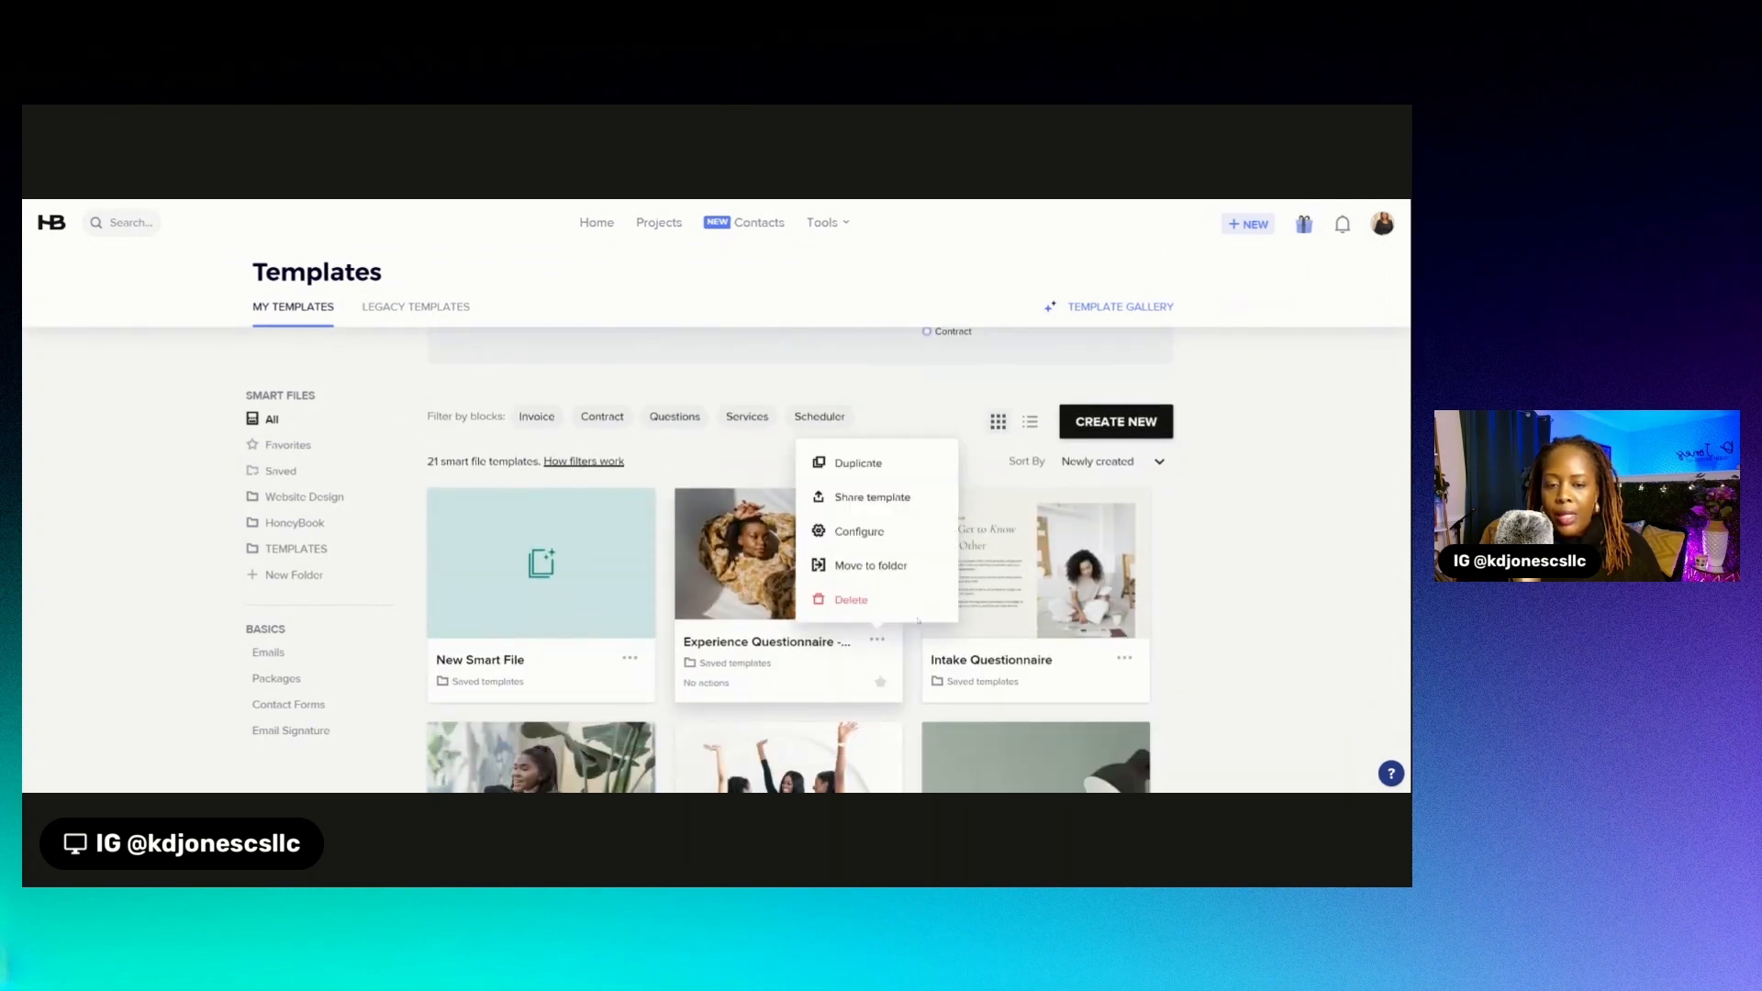
left_click(858, 496)
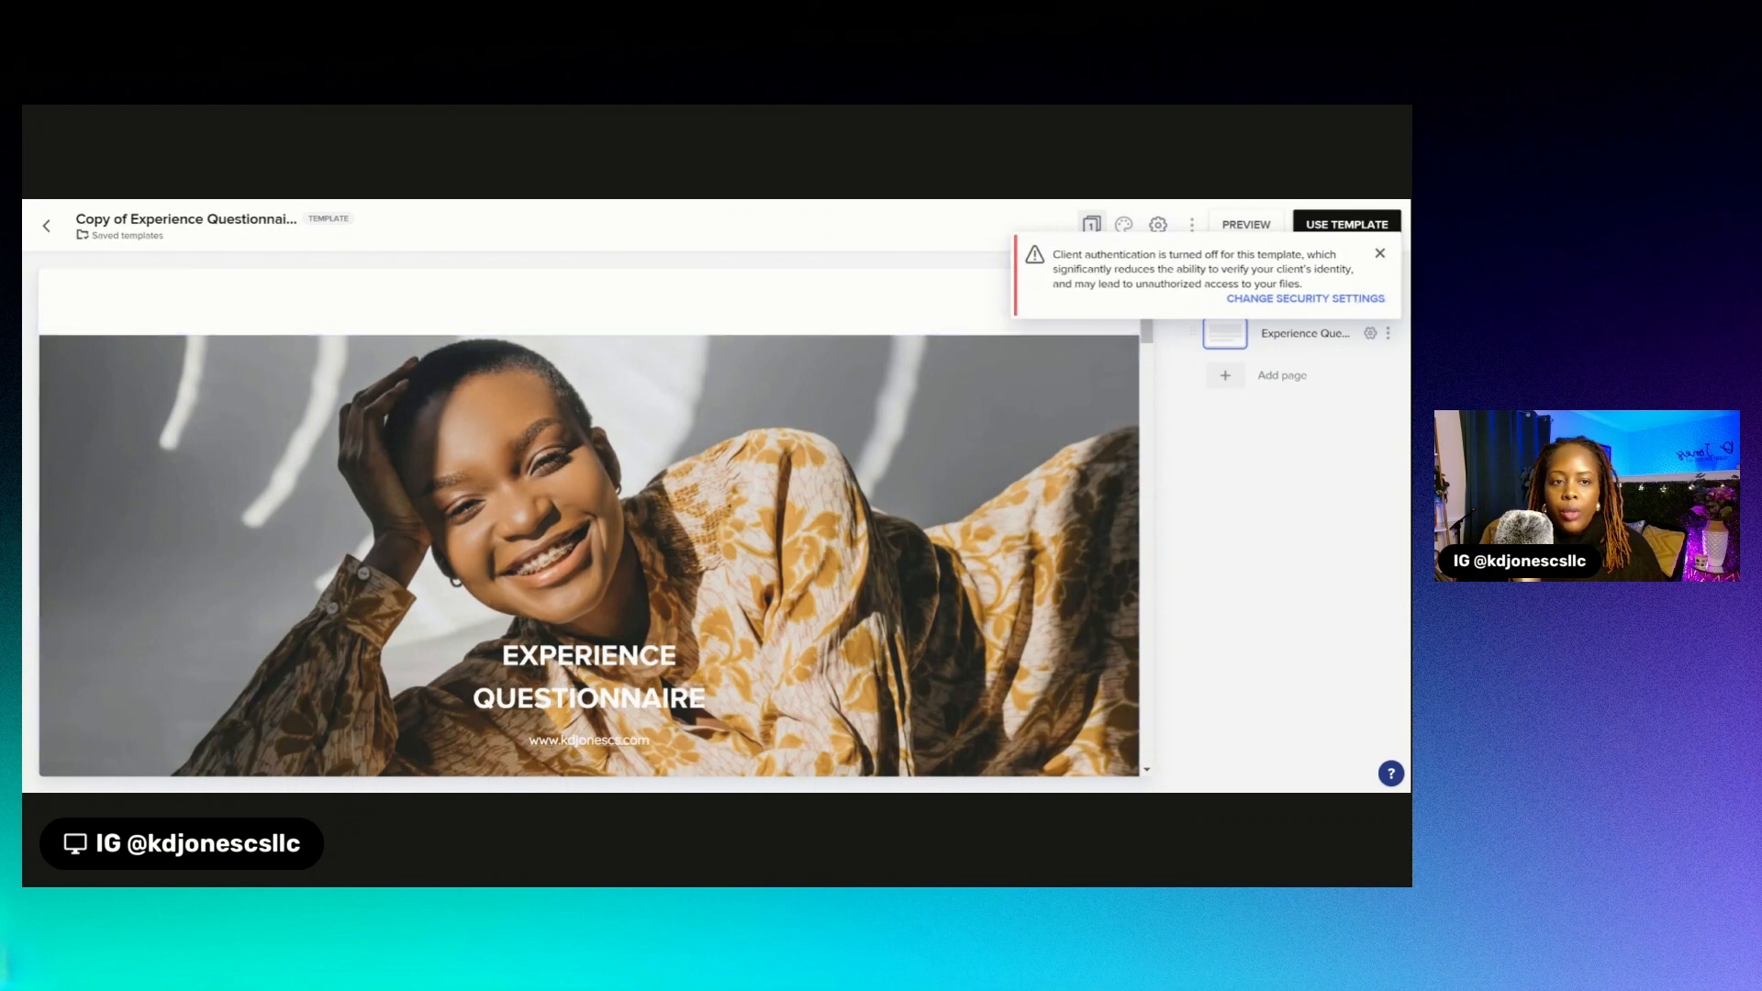
left_click(1379, 254)
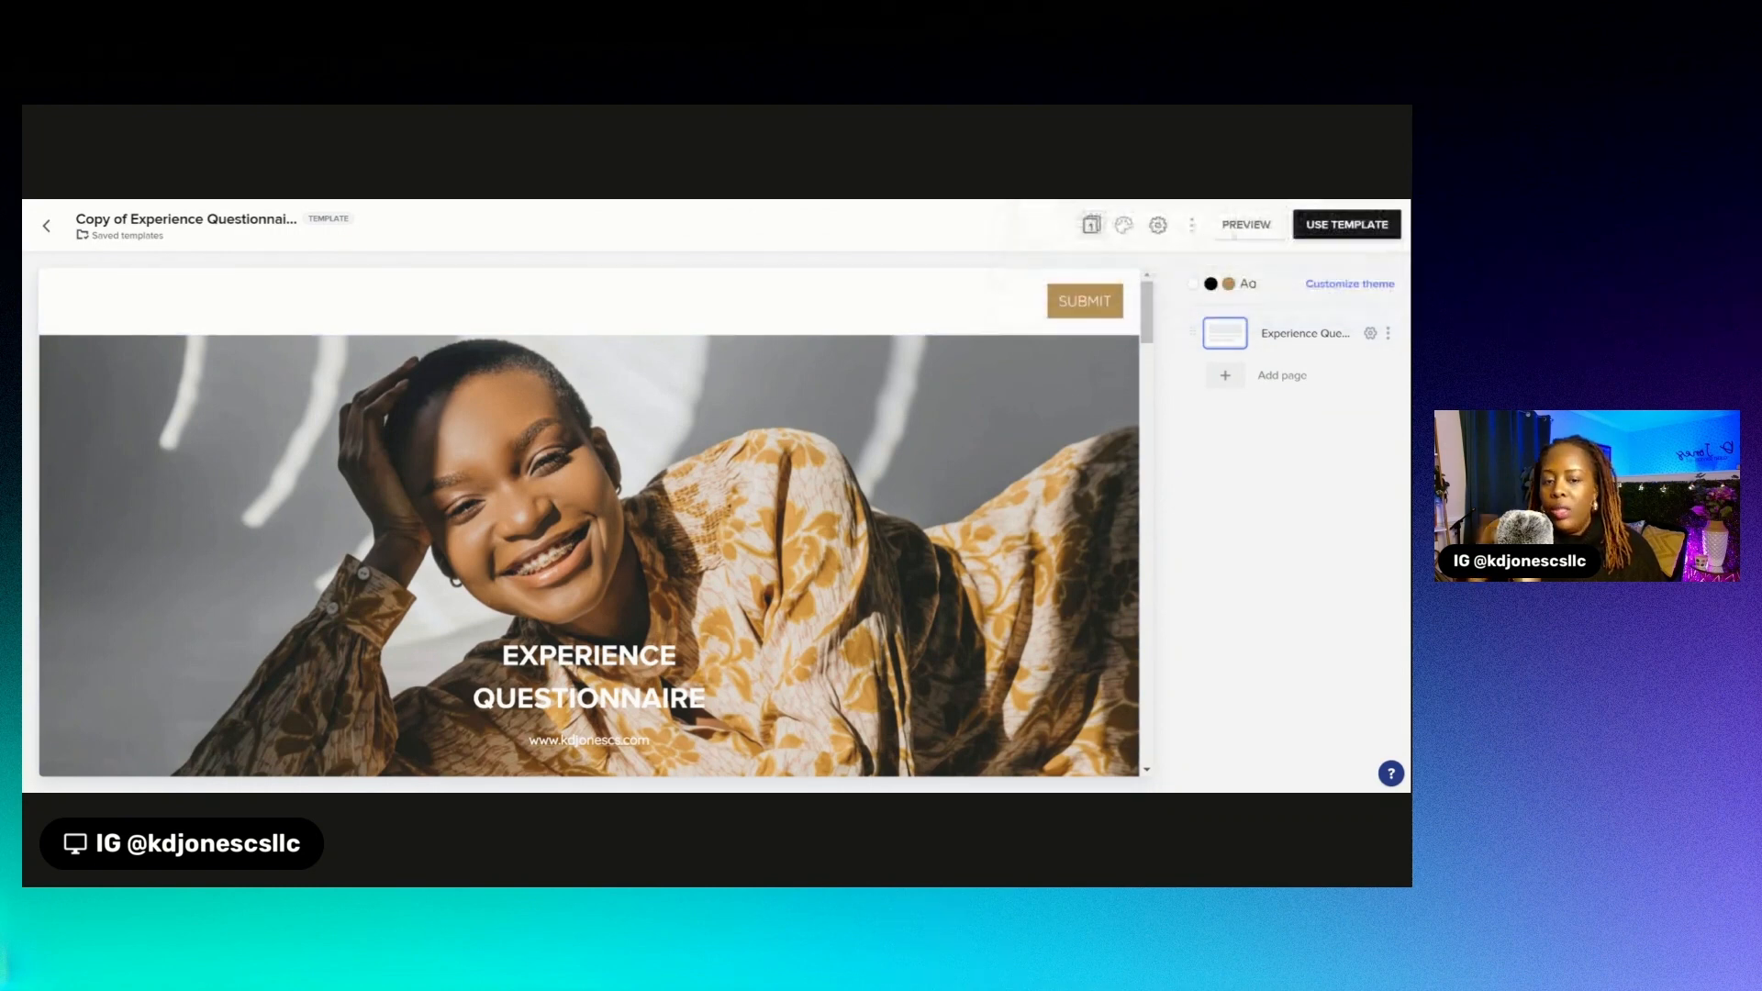
- Preview the copied questionnaire as a client, exit the preview, and review its questions and footer in the editor
left_click(1246, 225)
scroll(1114, 305, "down", 4)
scroll(1137, 396, "down", 10)
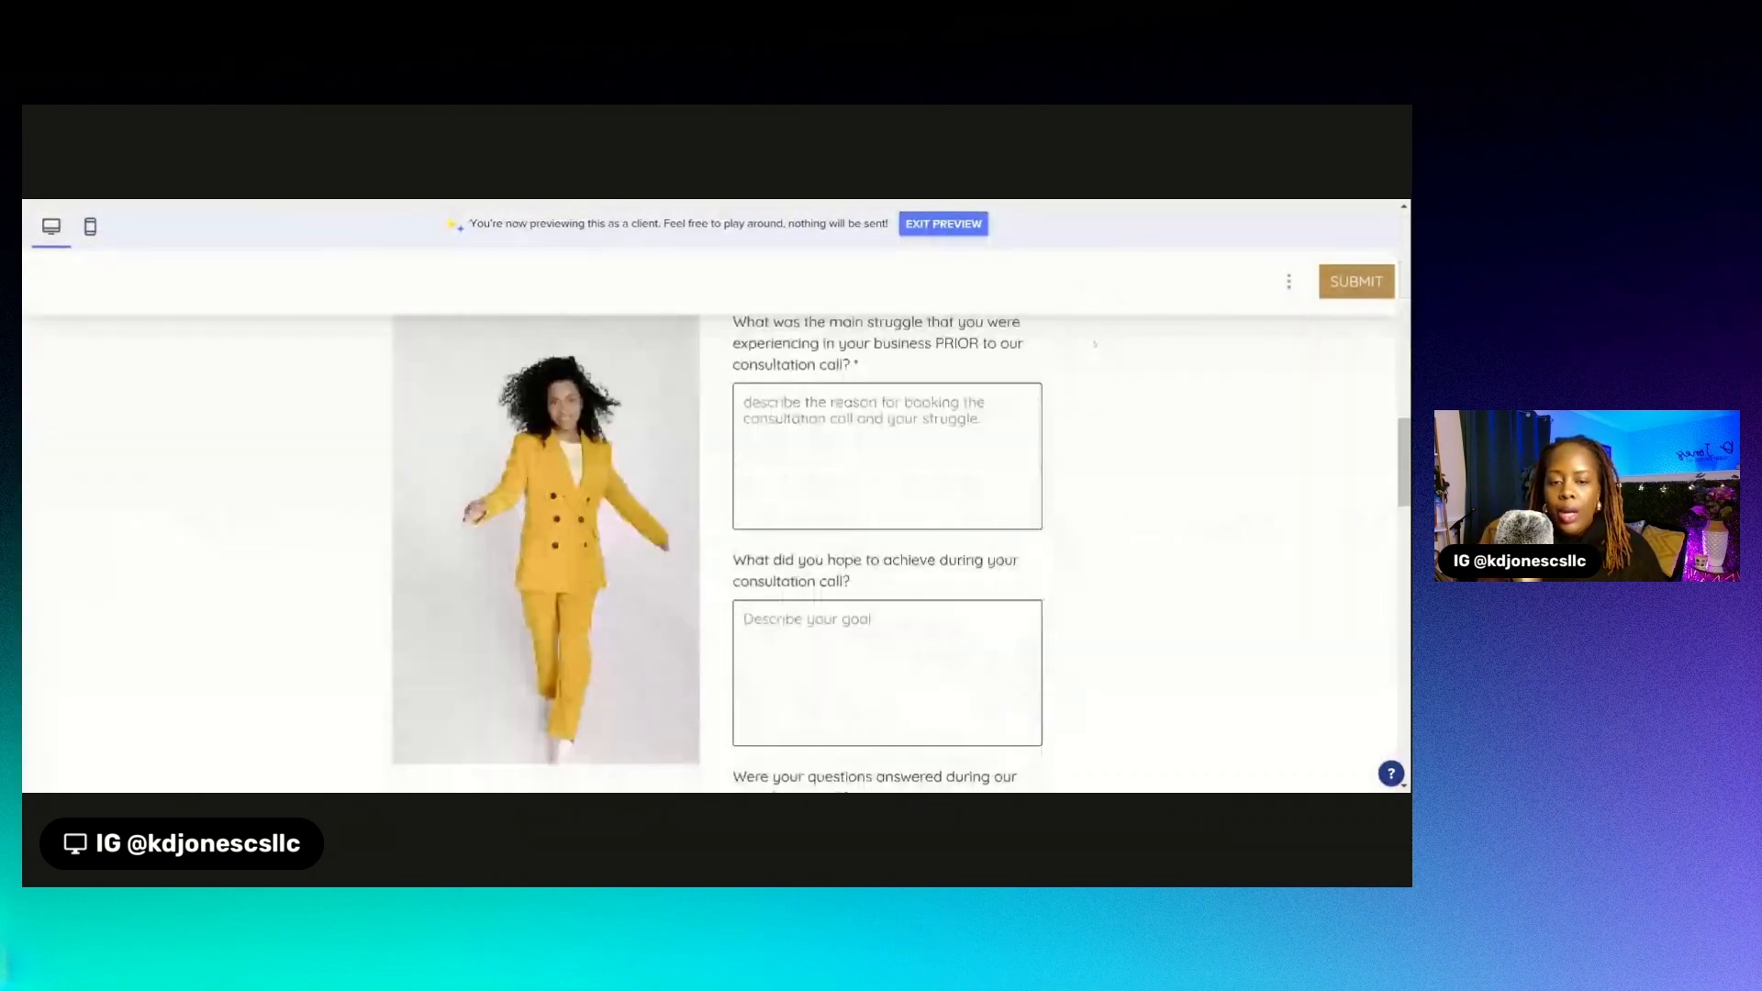
scroll(1138, 395, "down", 10)
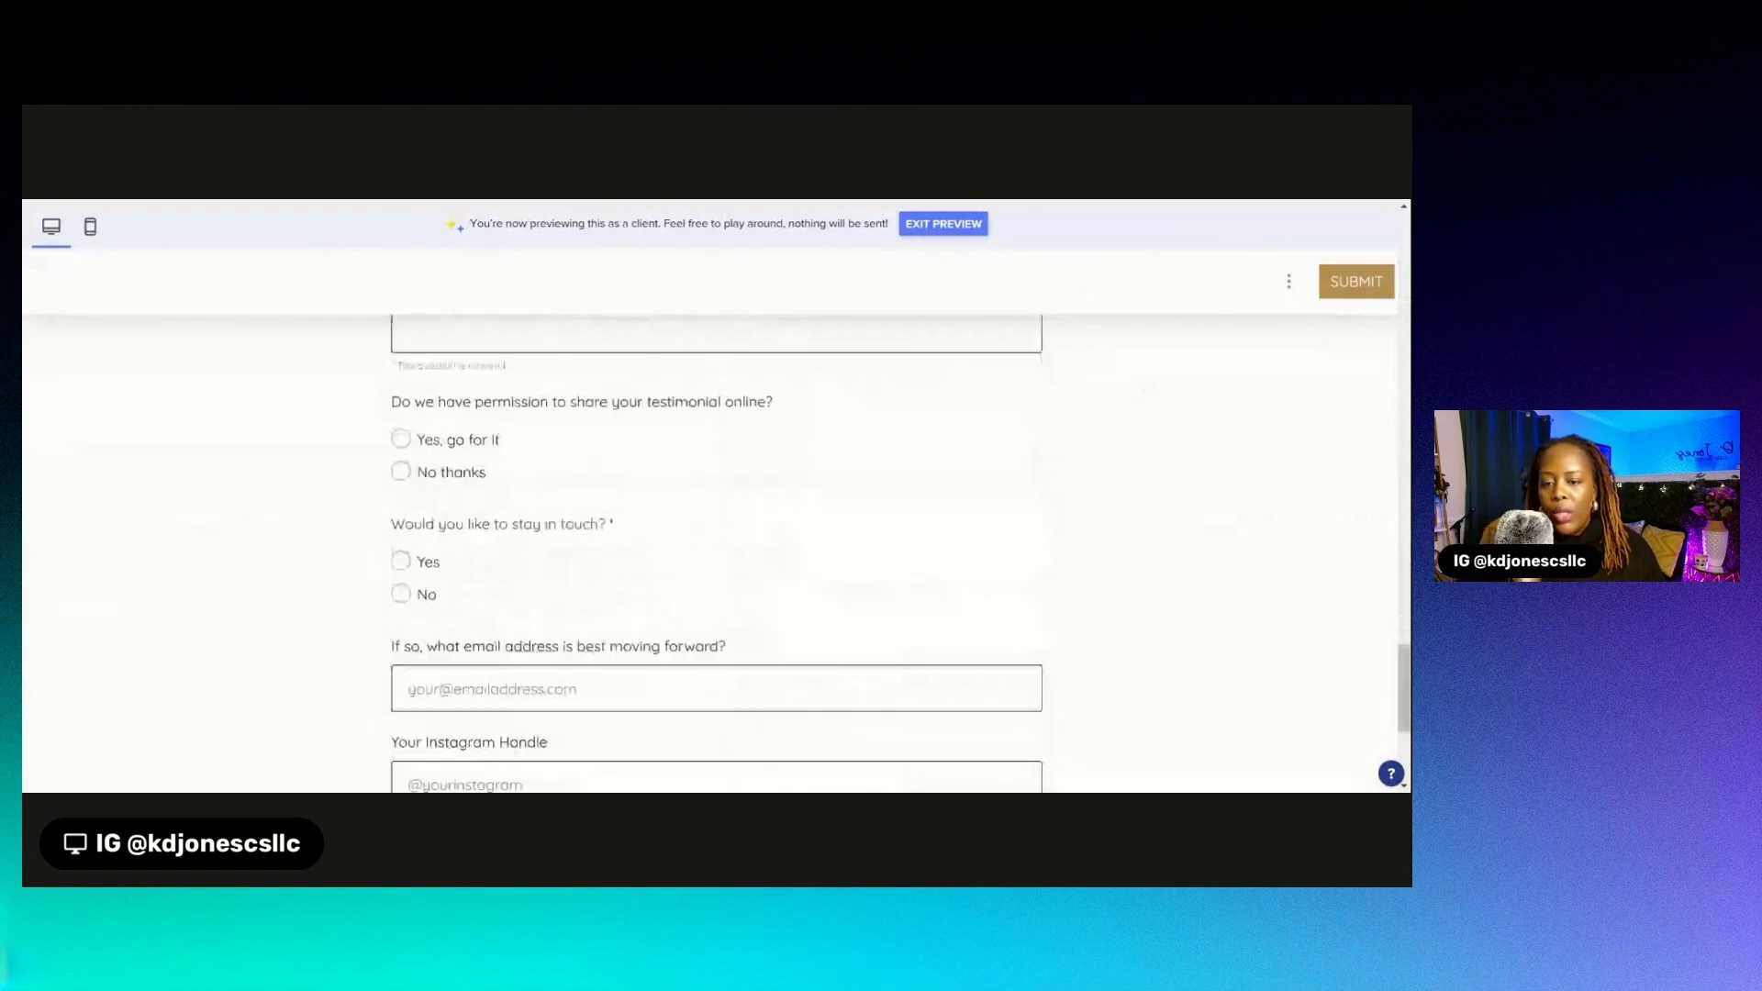
scroll(1151, 410, "down", 1)
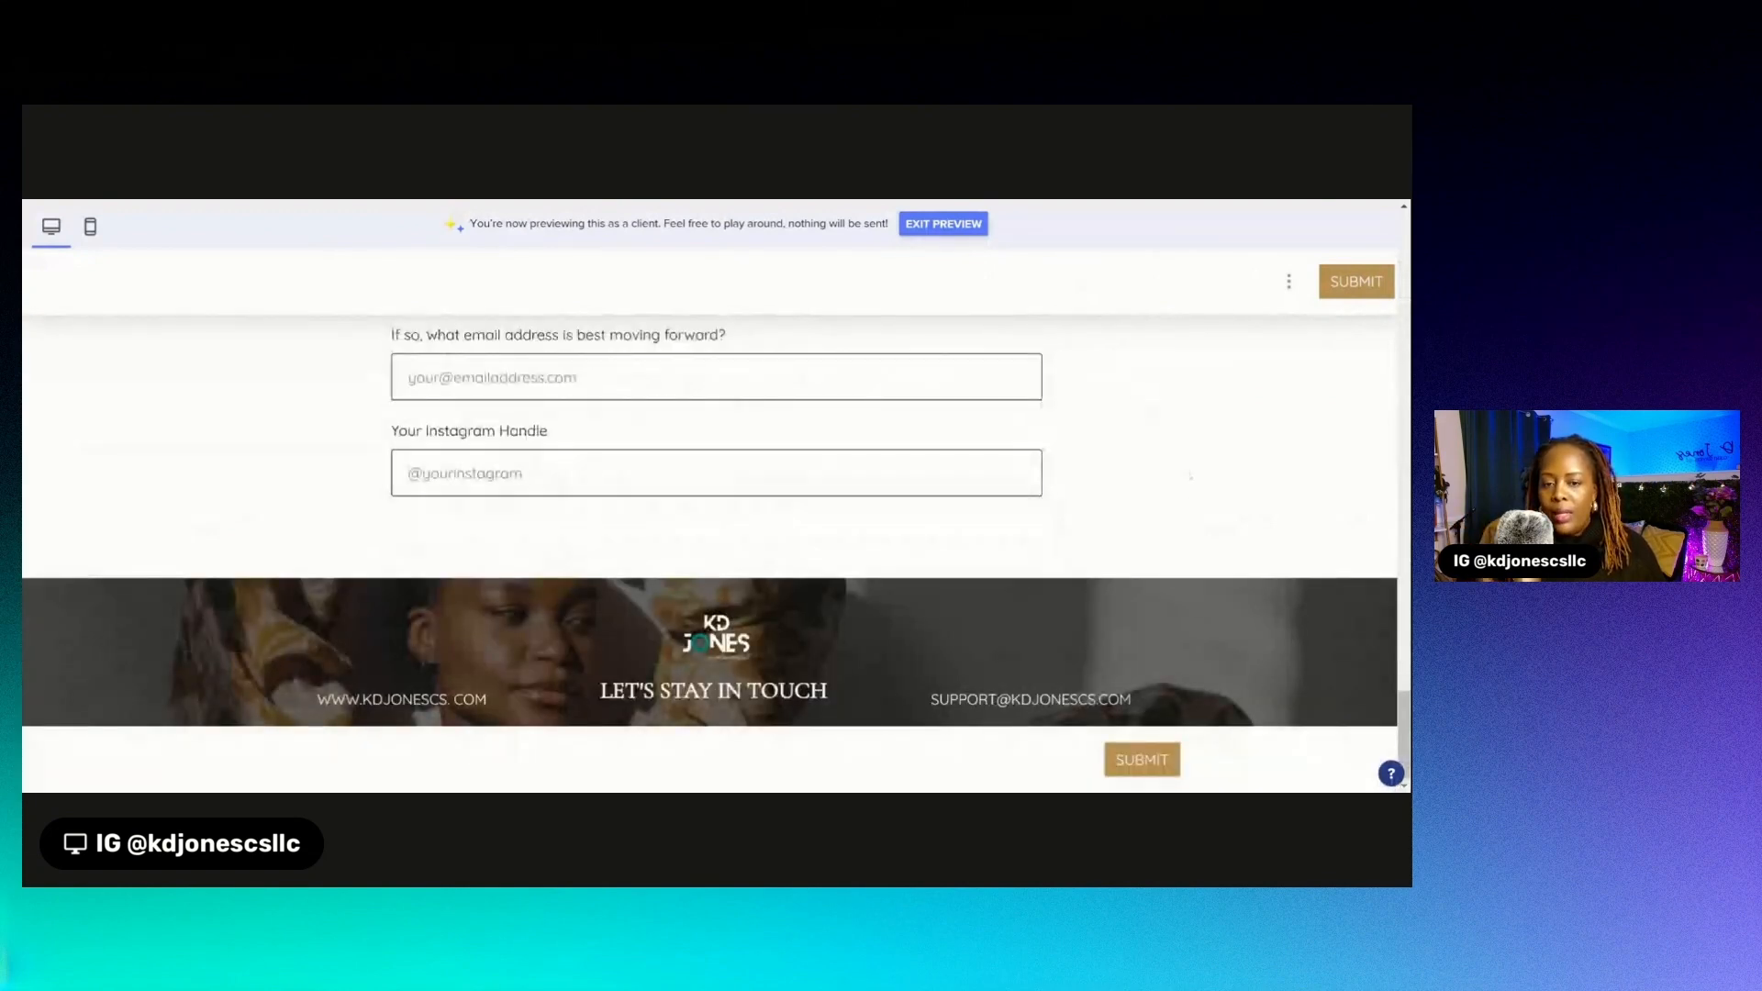
scroll(1191, 476, "up", 20)
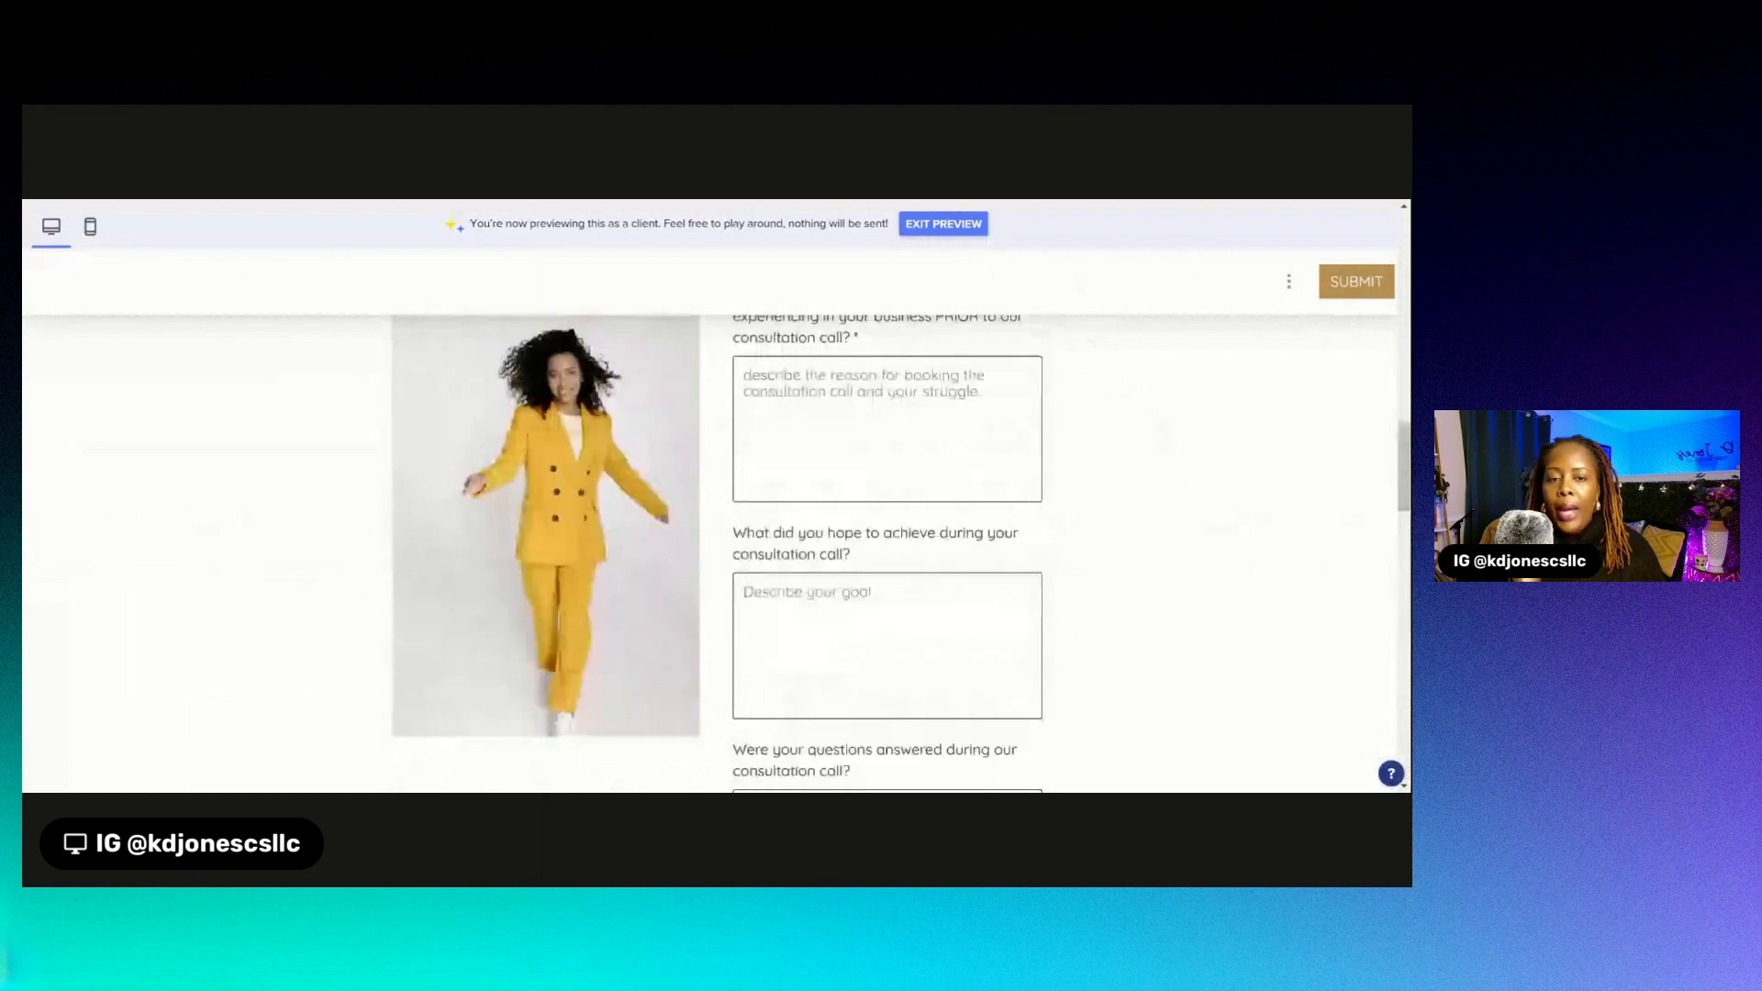
left_click(944, 224)
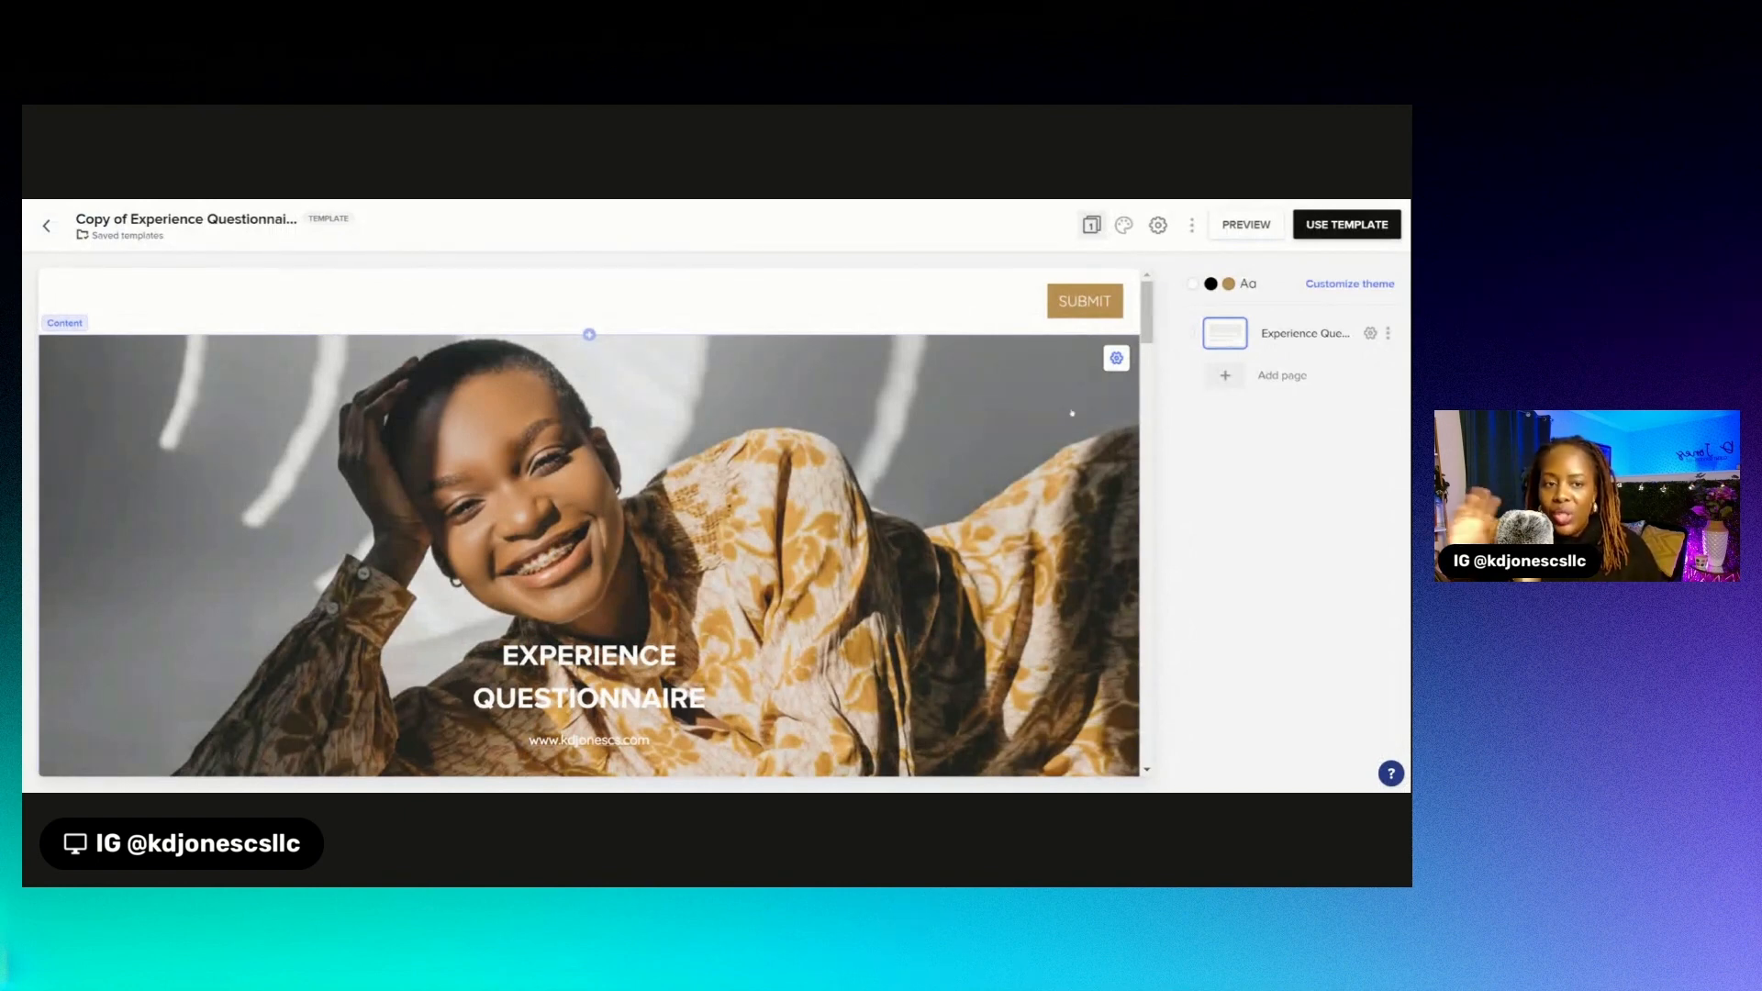
scroll(1042, 404, "down", 1)
scroll(1041, 405, "down", 3)
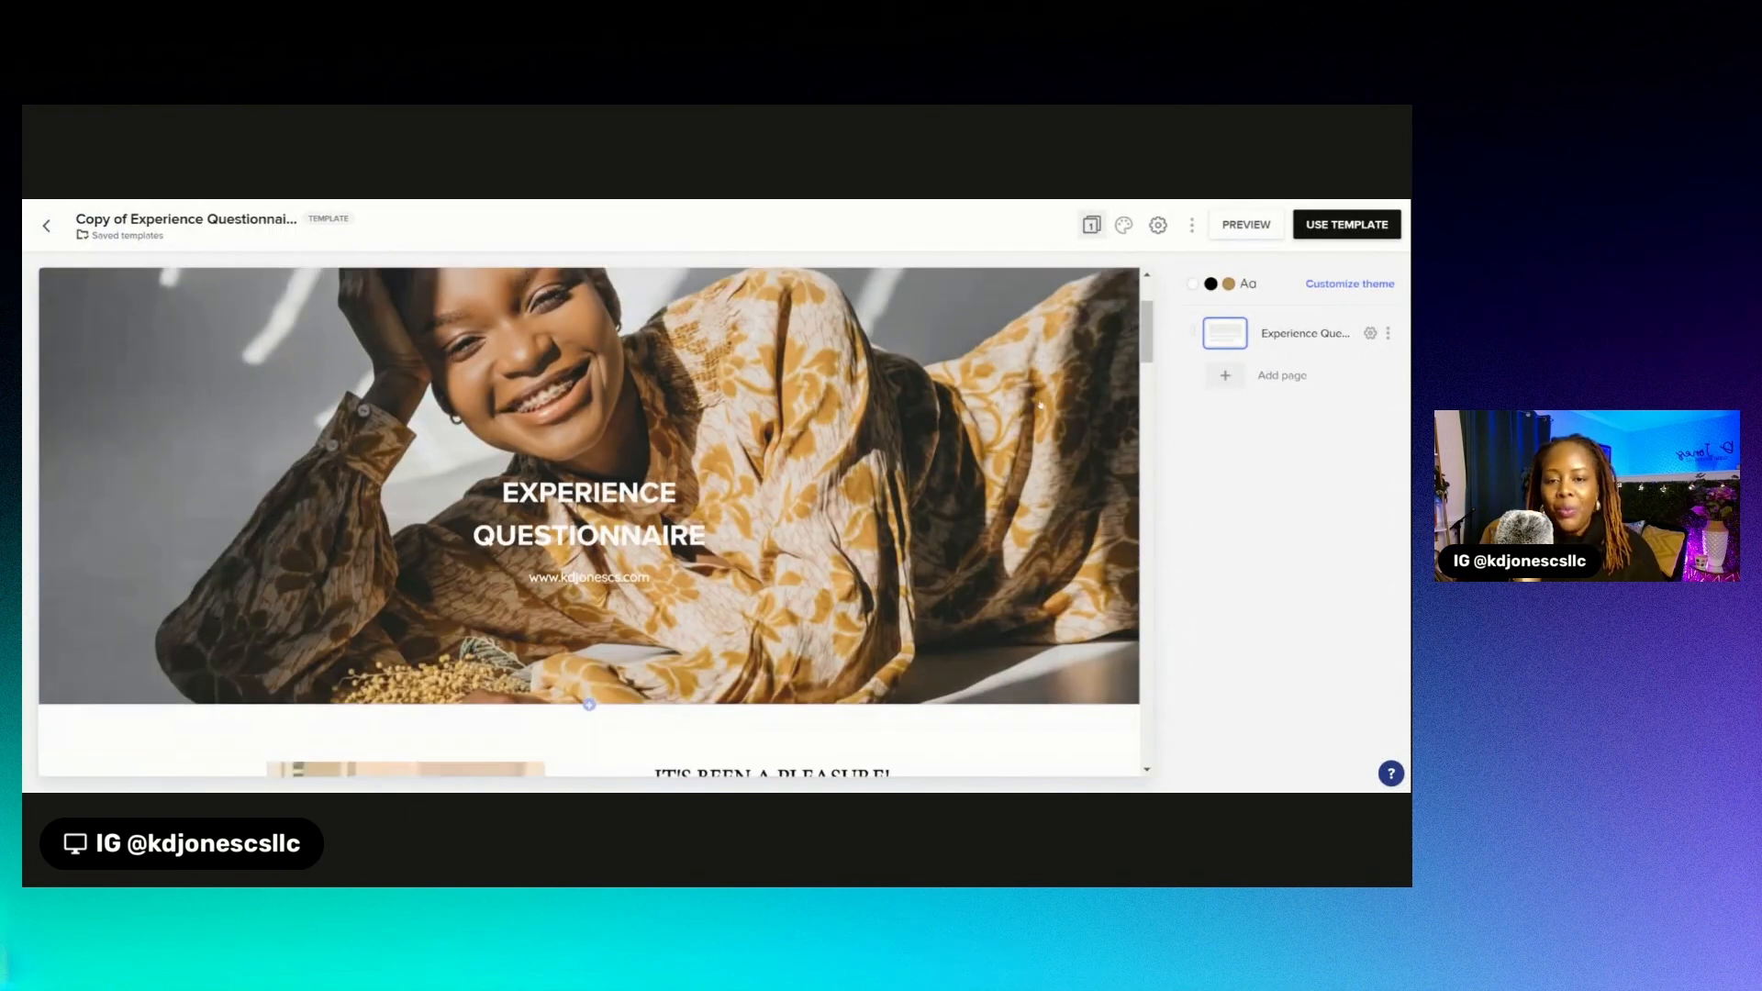
scroll(1045, 399, "down", 8)
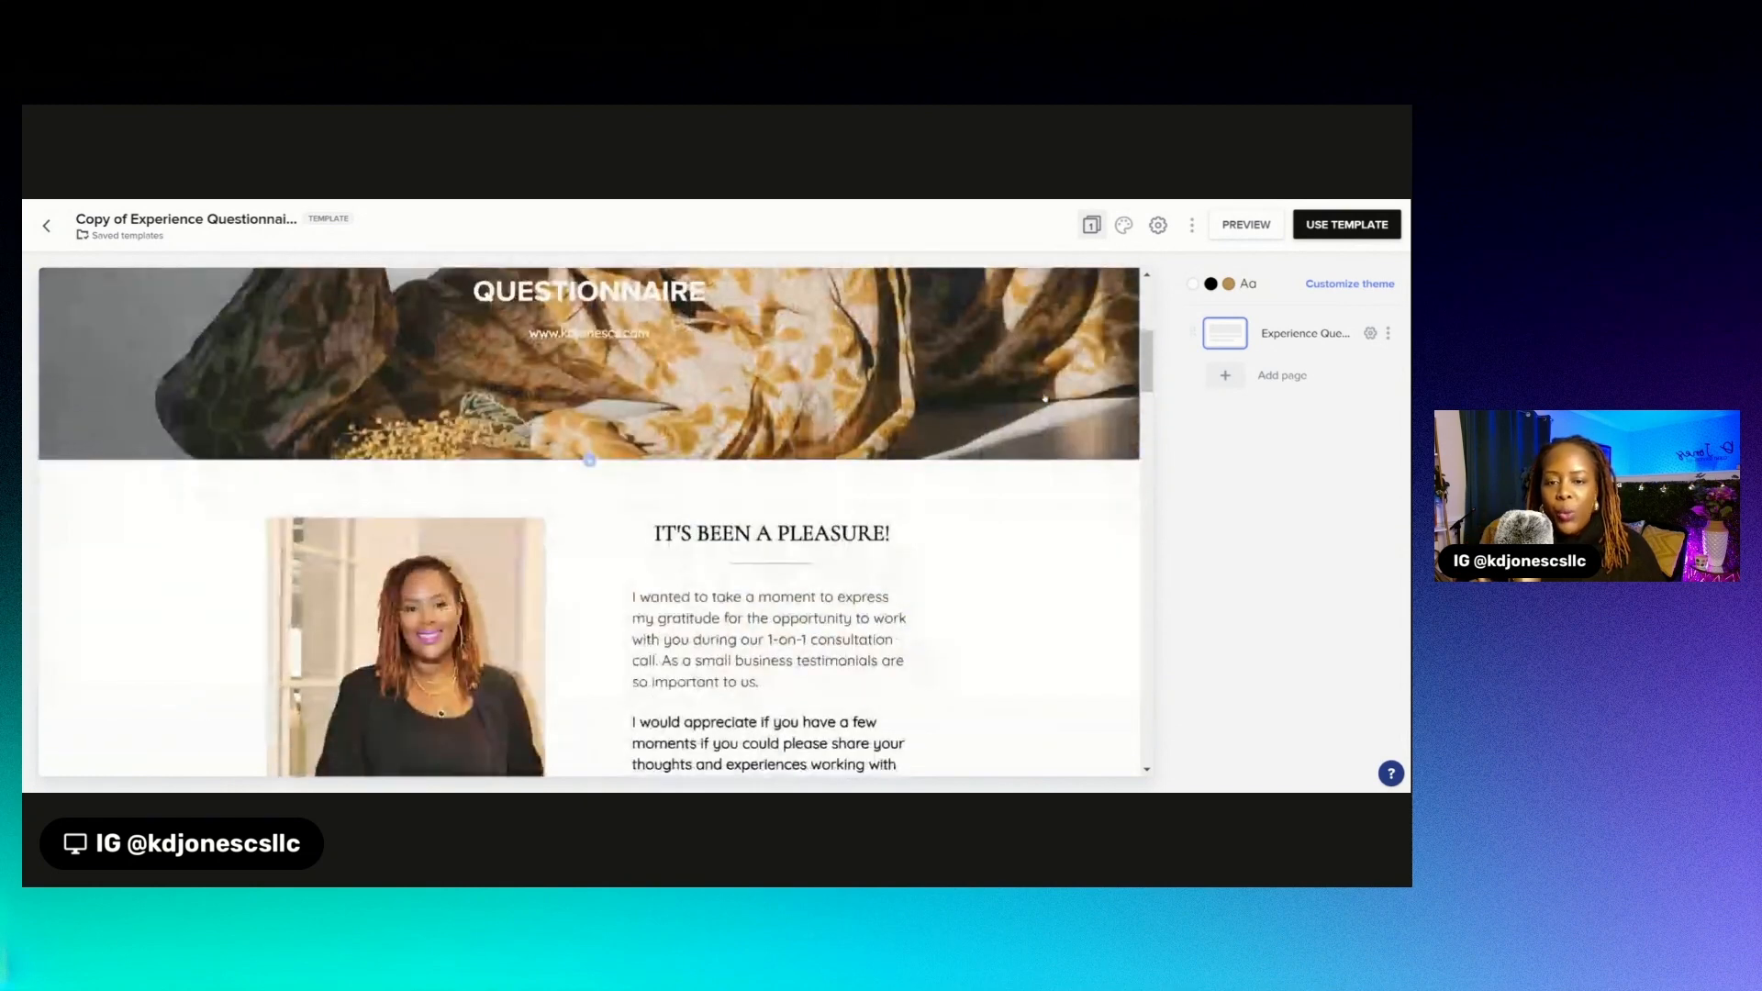
scroll(1046, 401, "down", 20)
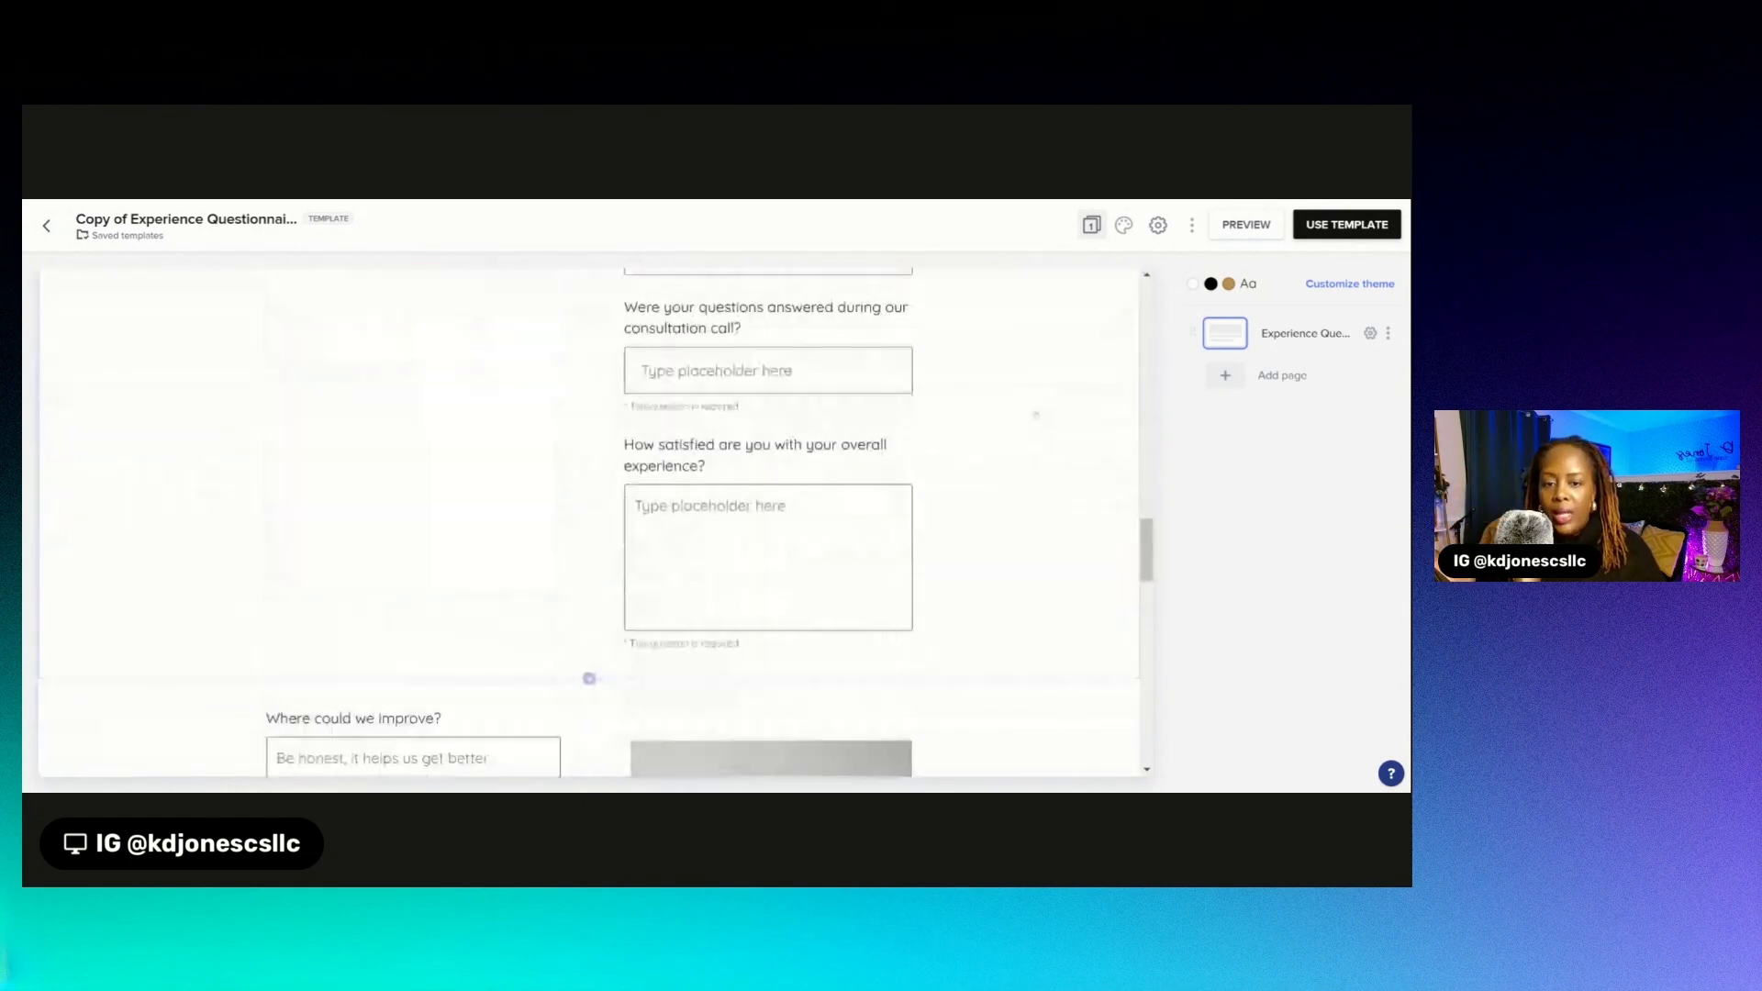
scroll(1034, 411, "down", 10)
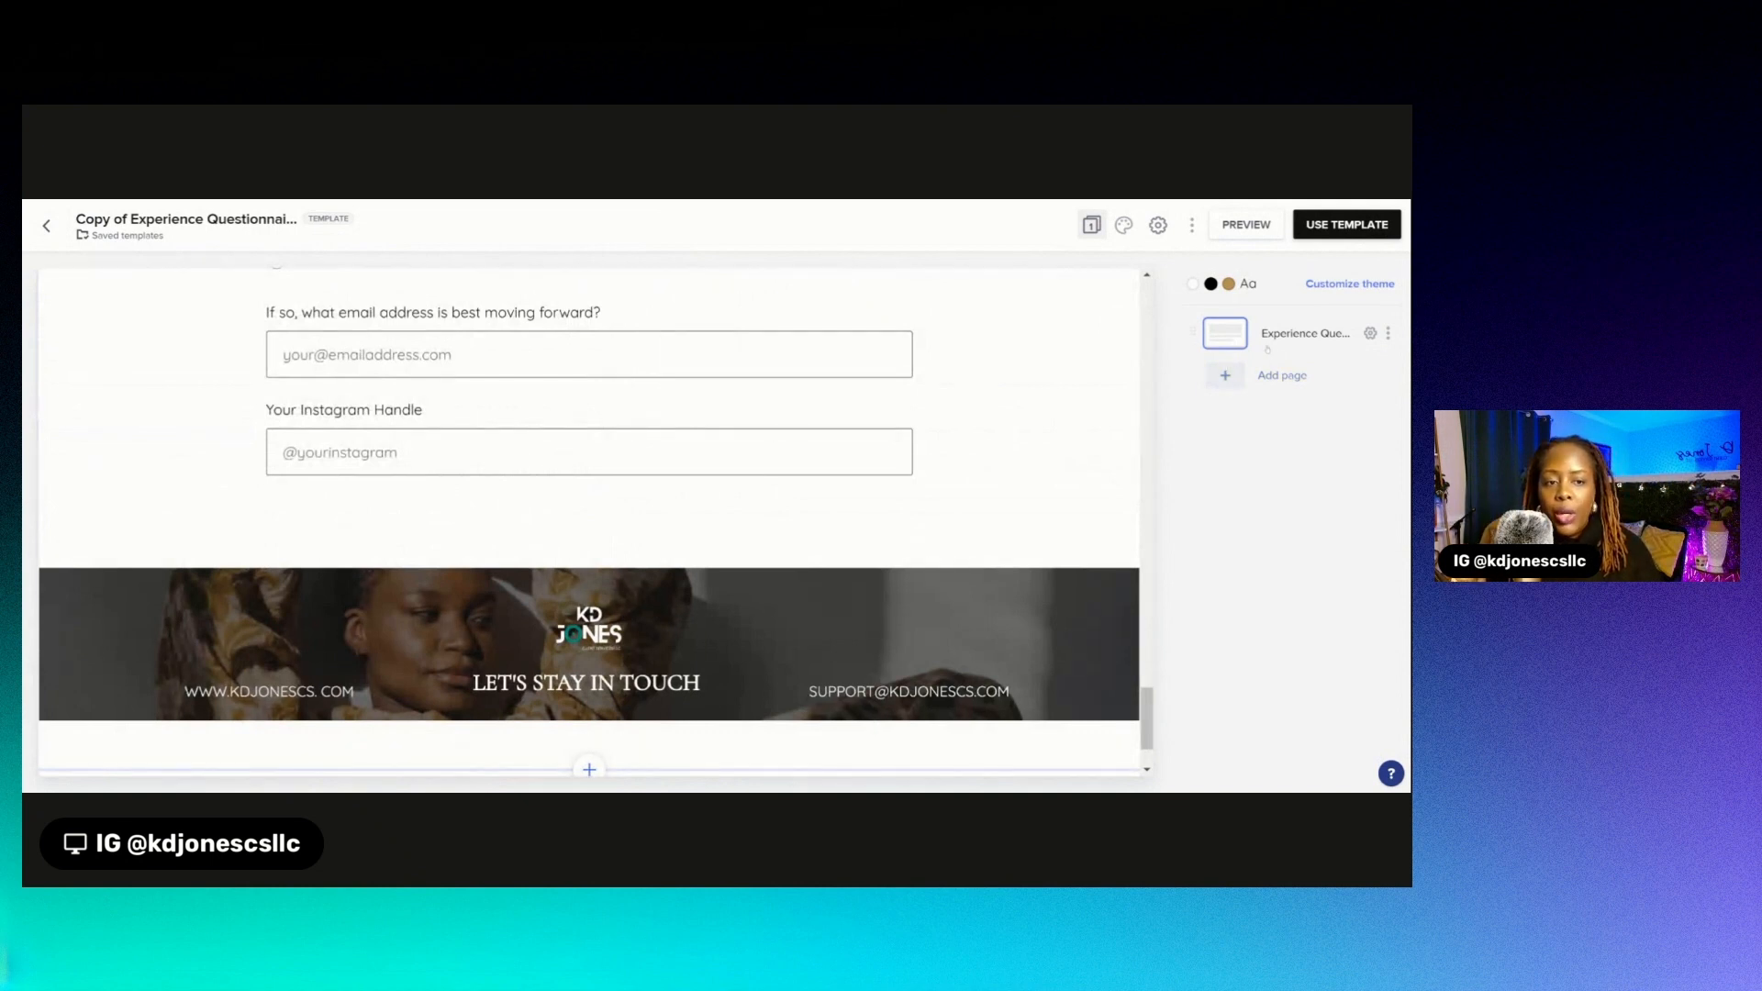
- Add the Contract page from the SubContractor Agreement template to the questionnaire copy
left_click(1227, 377)
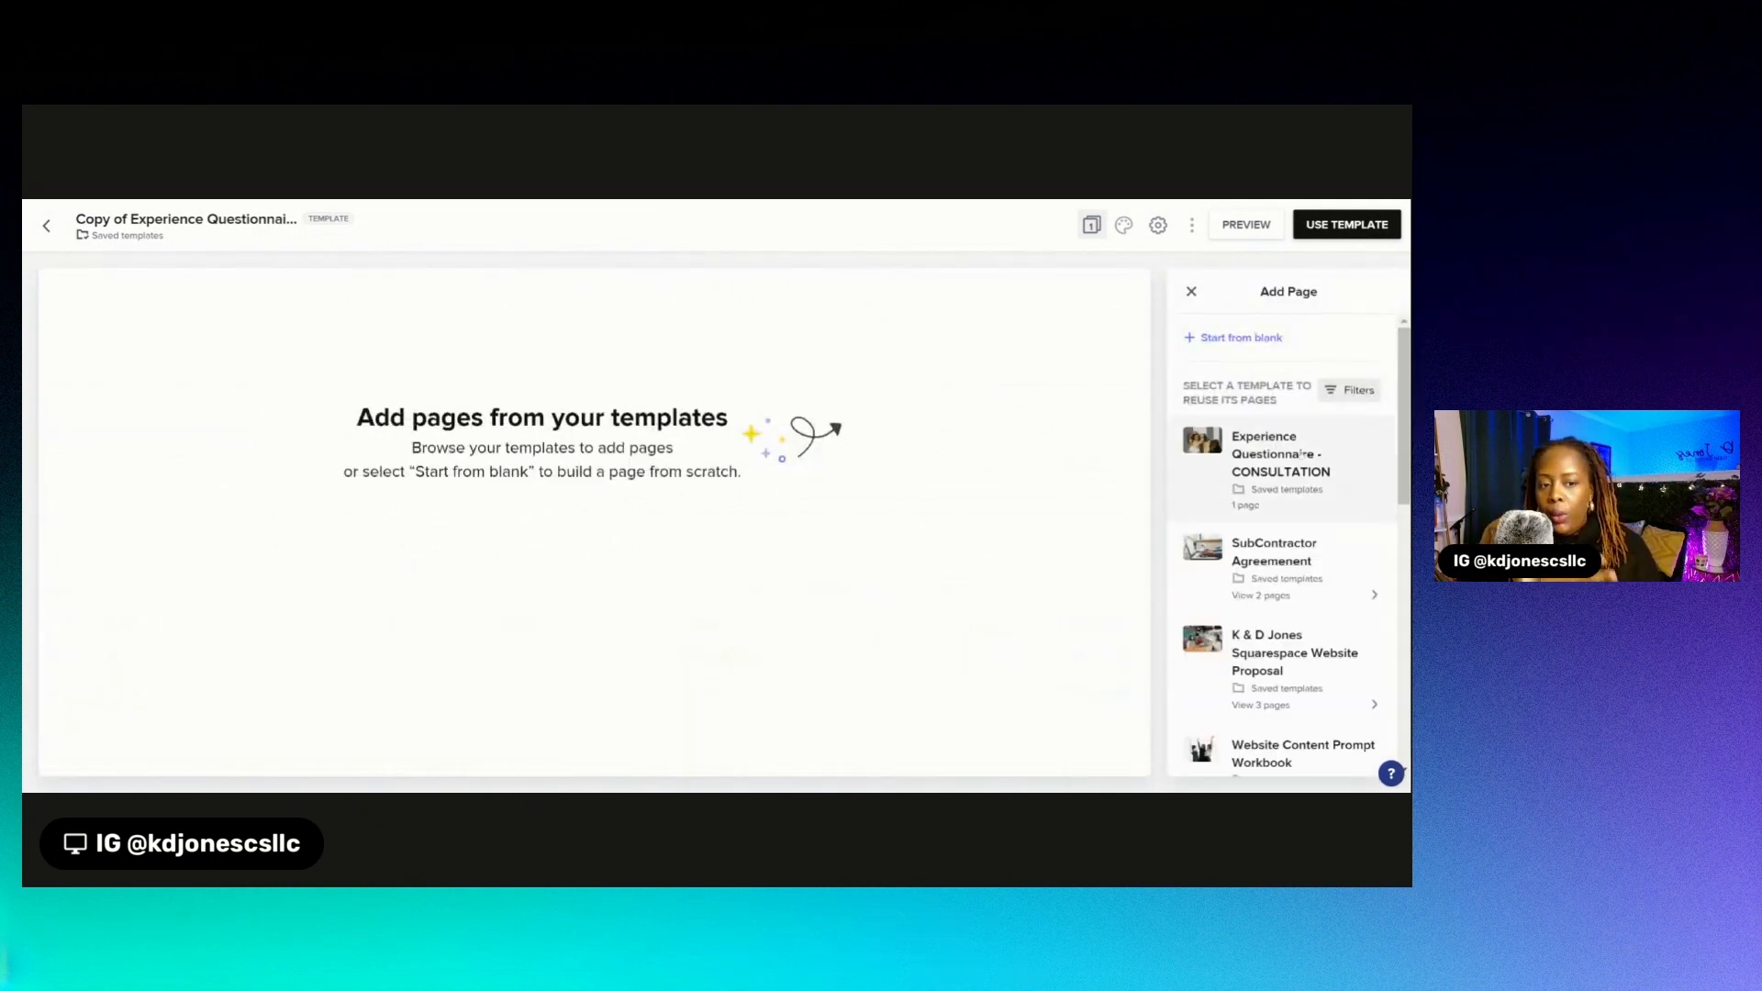
scroll(1315, 465, "down", 4)
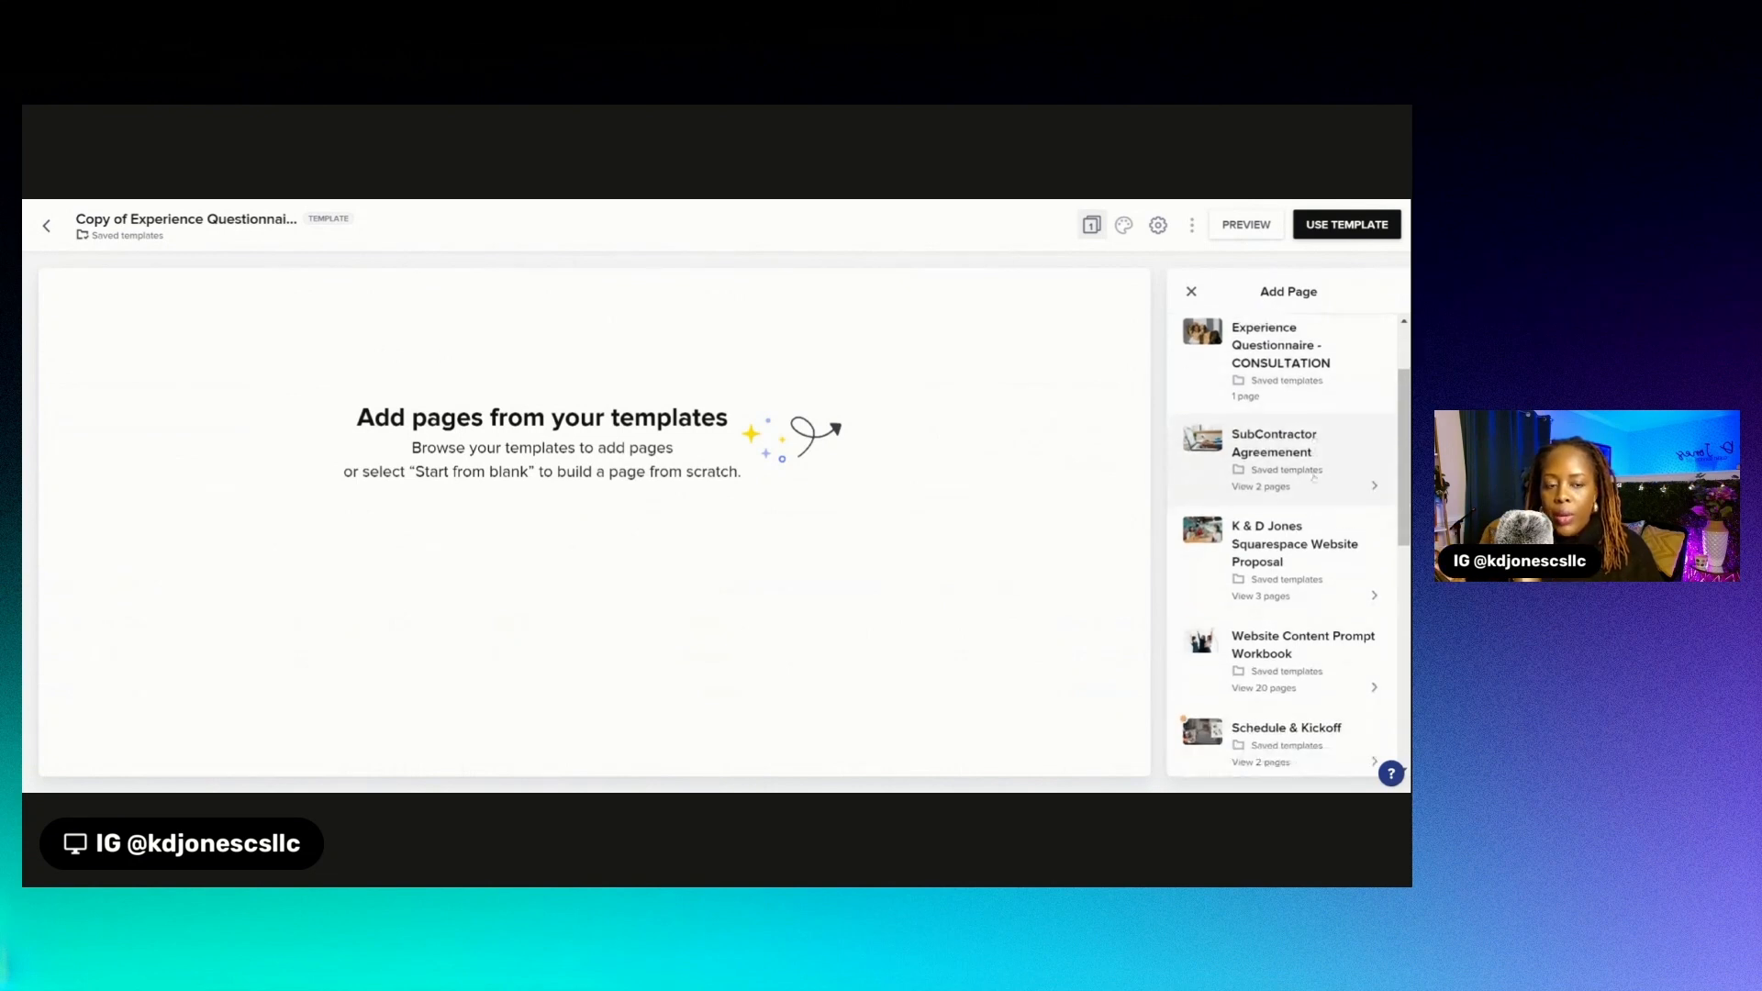
scroll(1315, 476, "down", 3)
scroll(1331, 481, "up", 8)
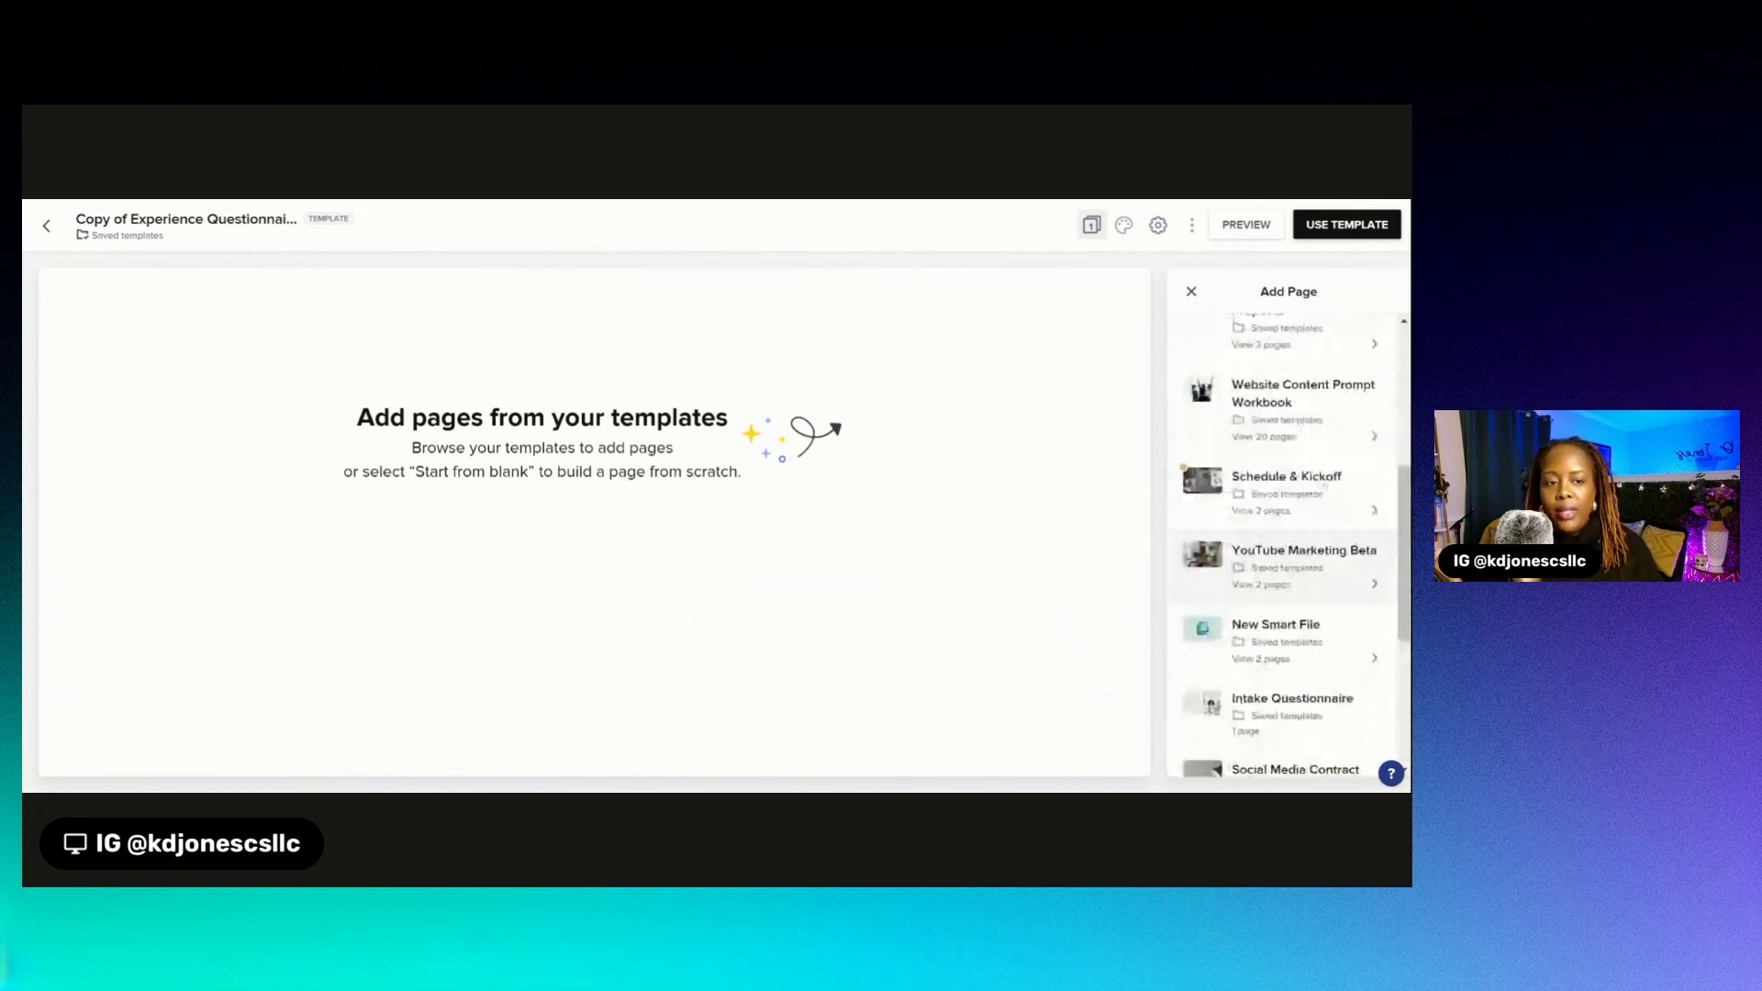
scroll(1350, 487, "down", 2)
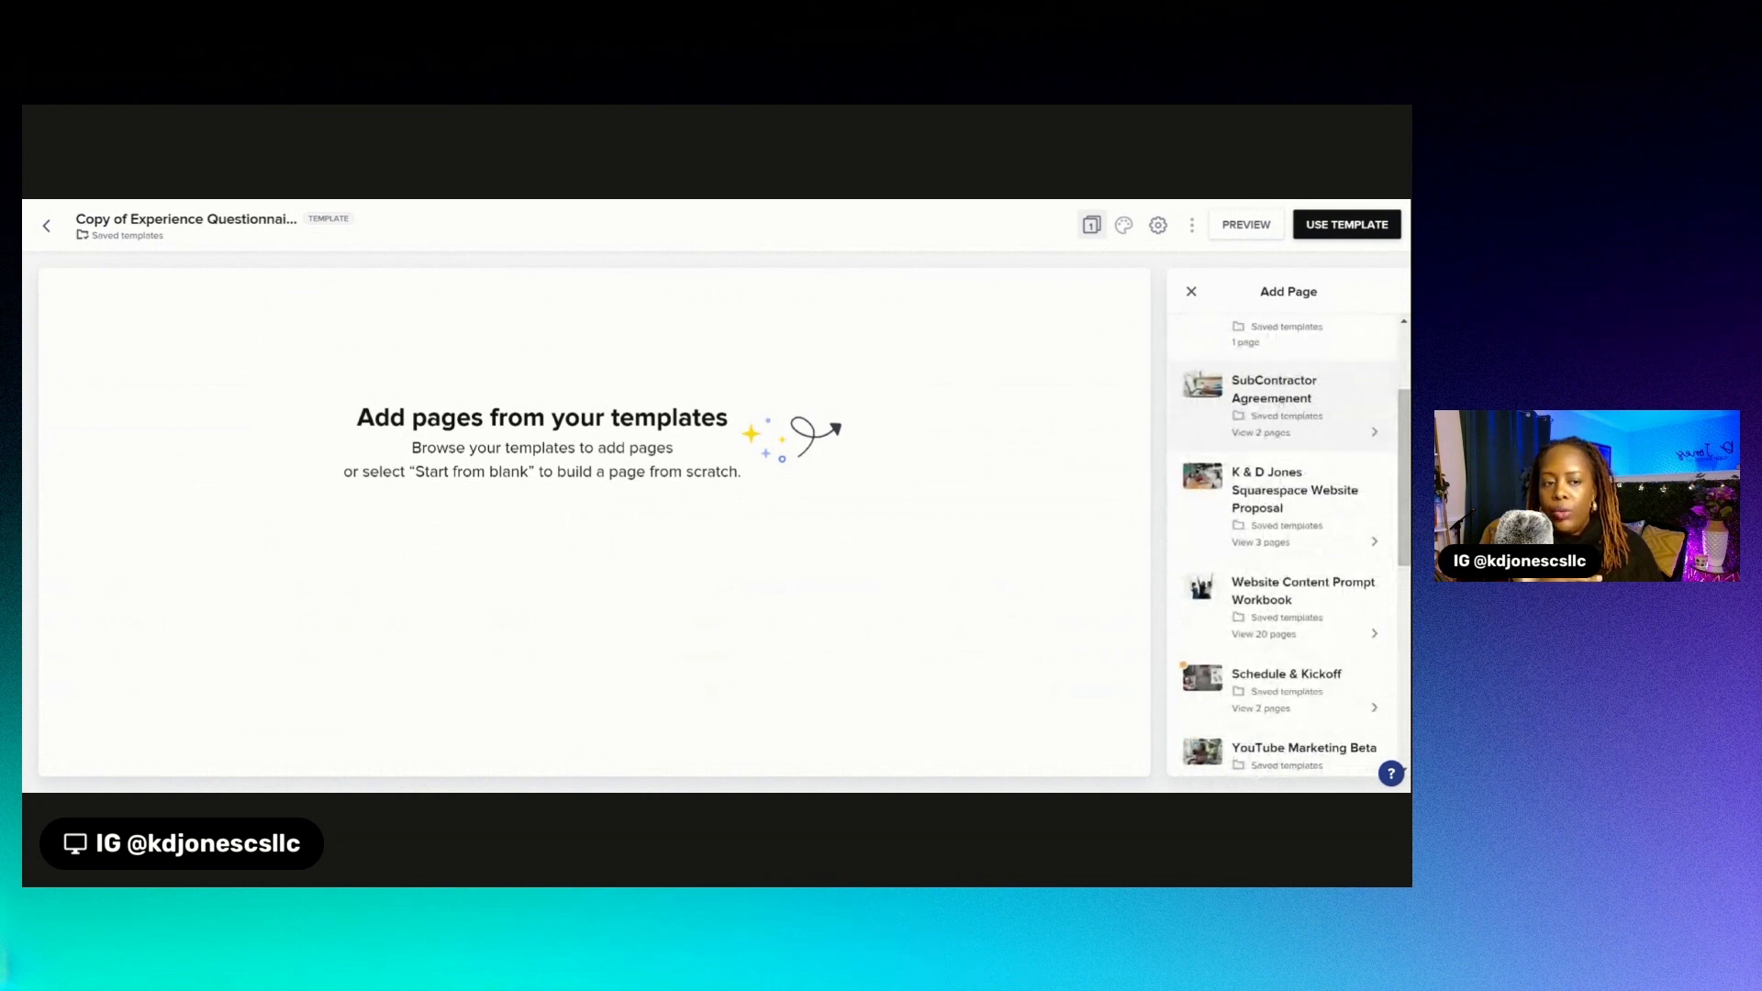
left_click(1313, 411)
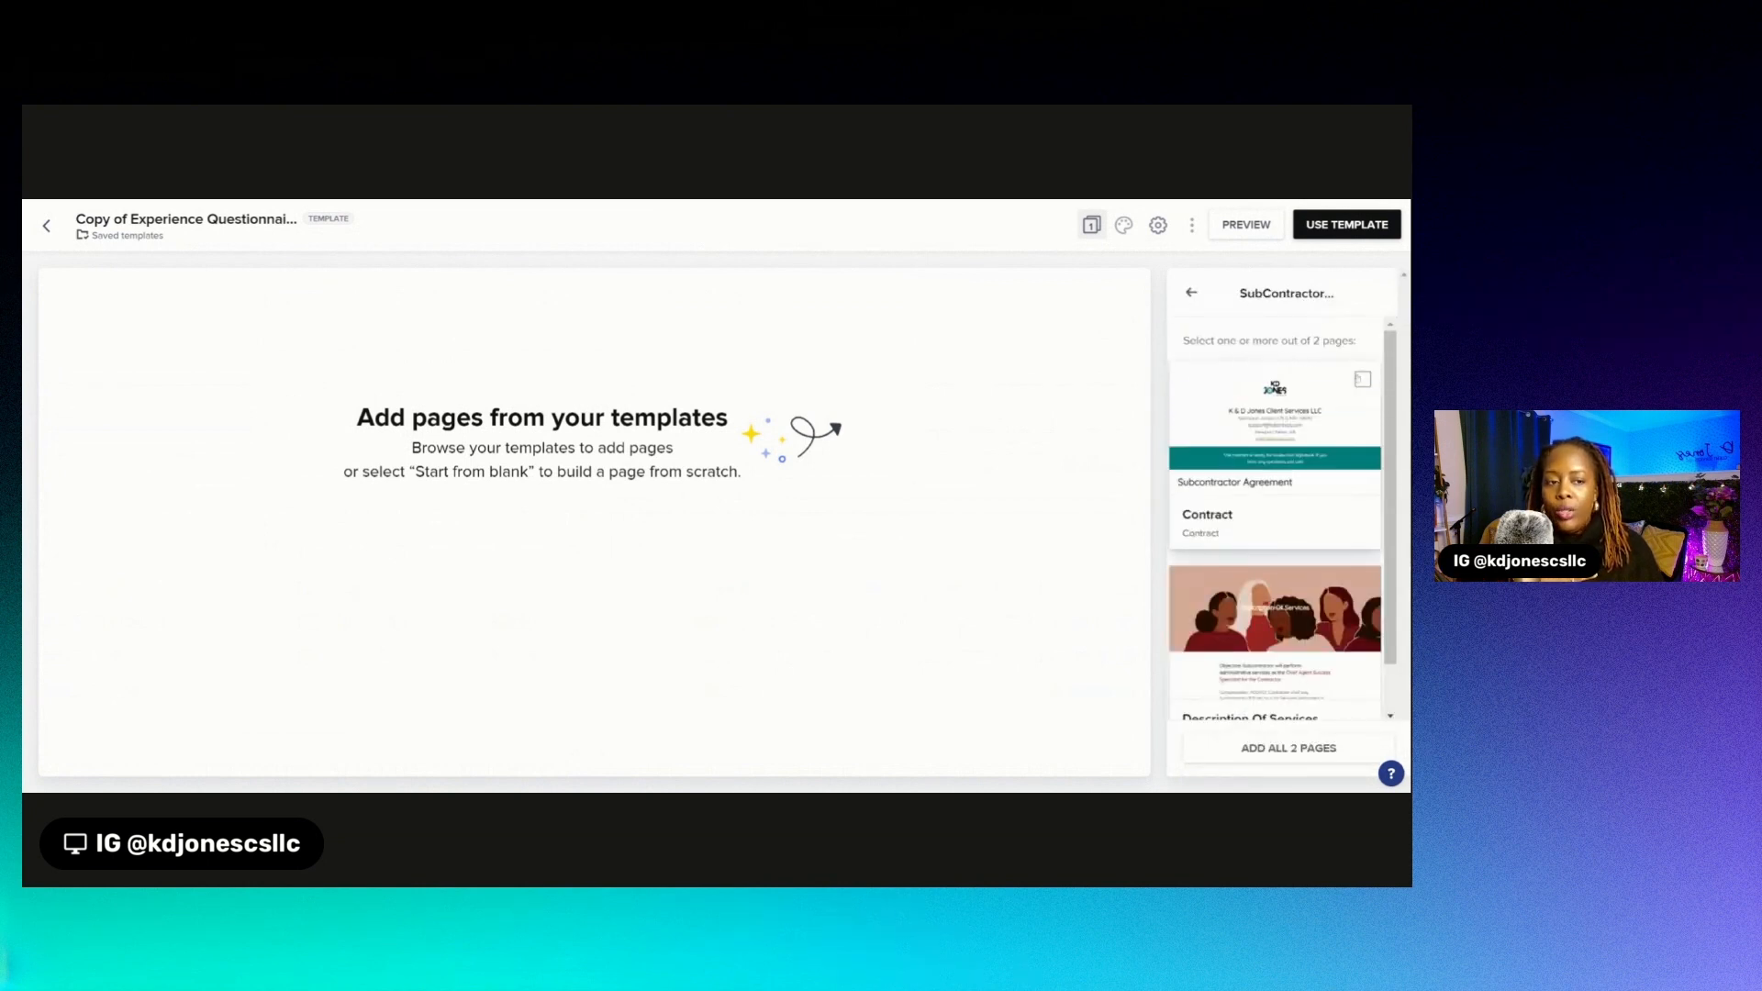
left_click(1363, 379)
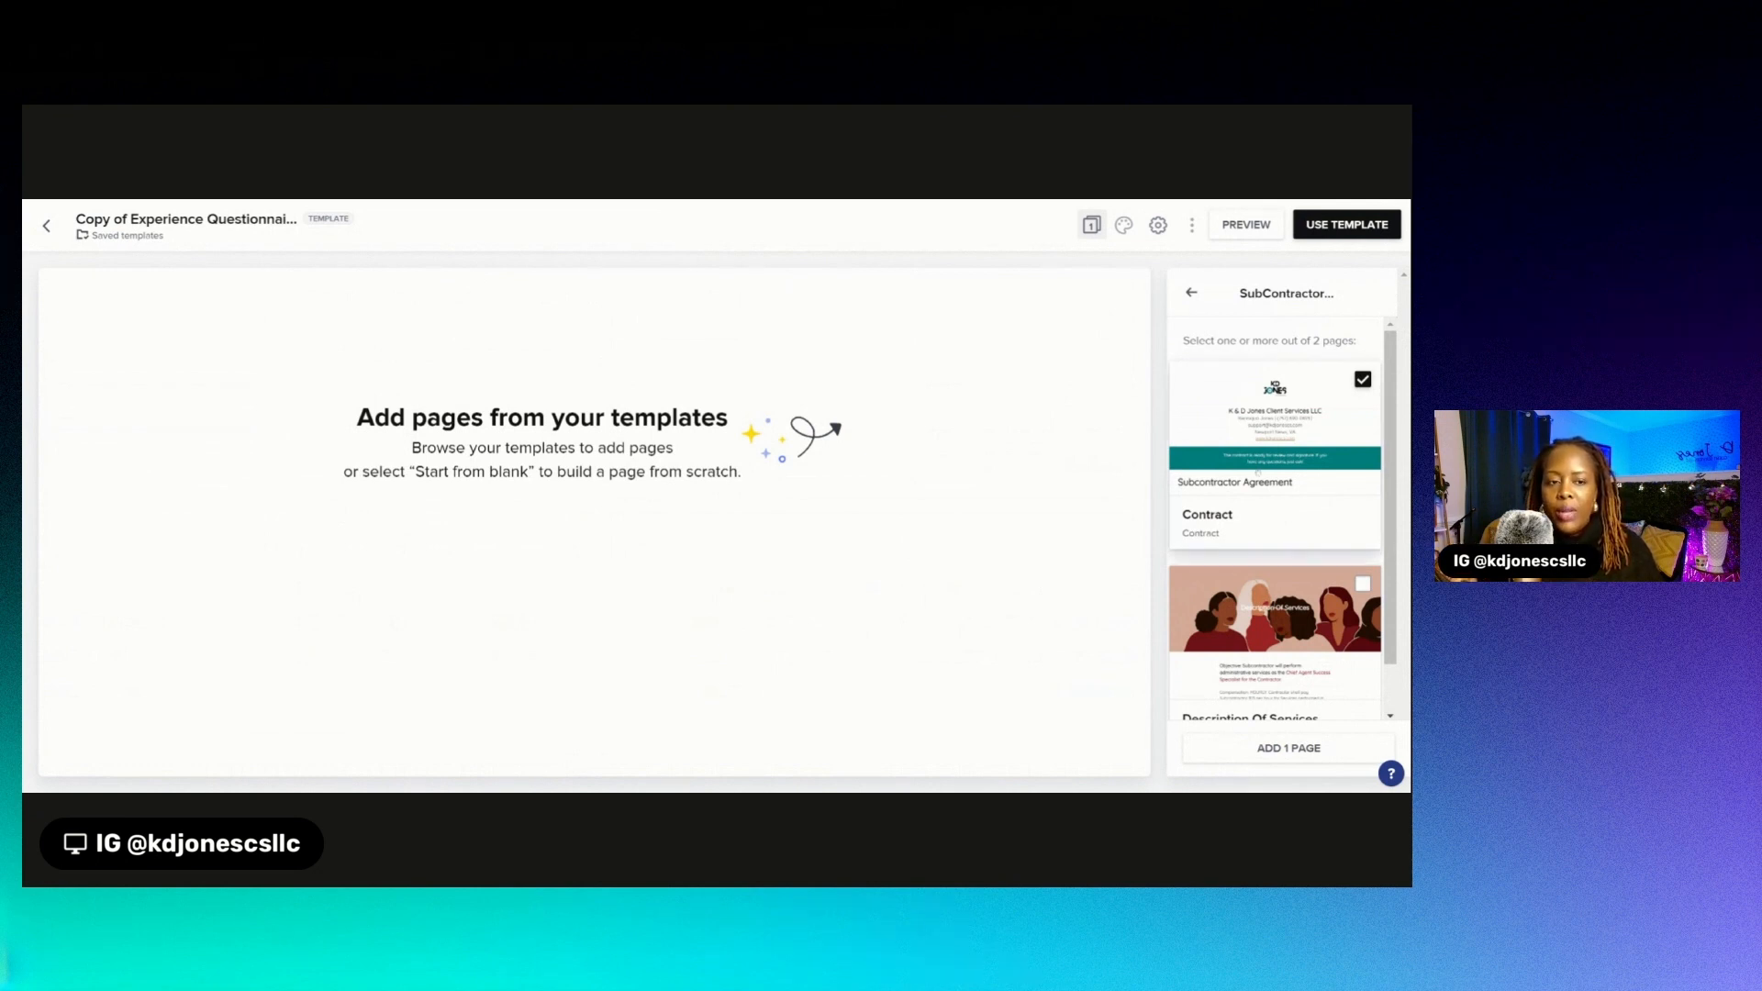
left_click(1289, 748)
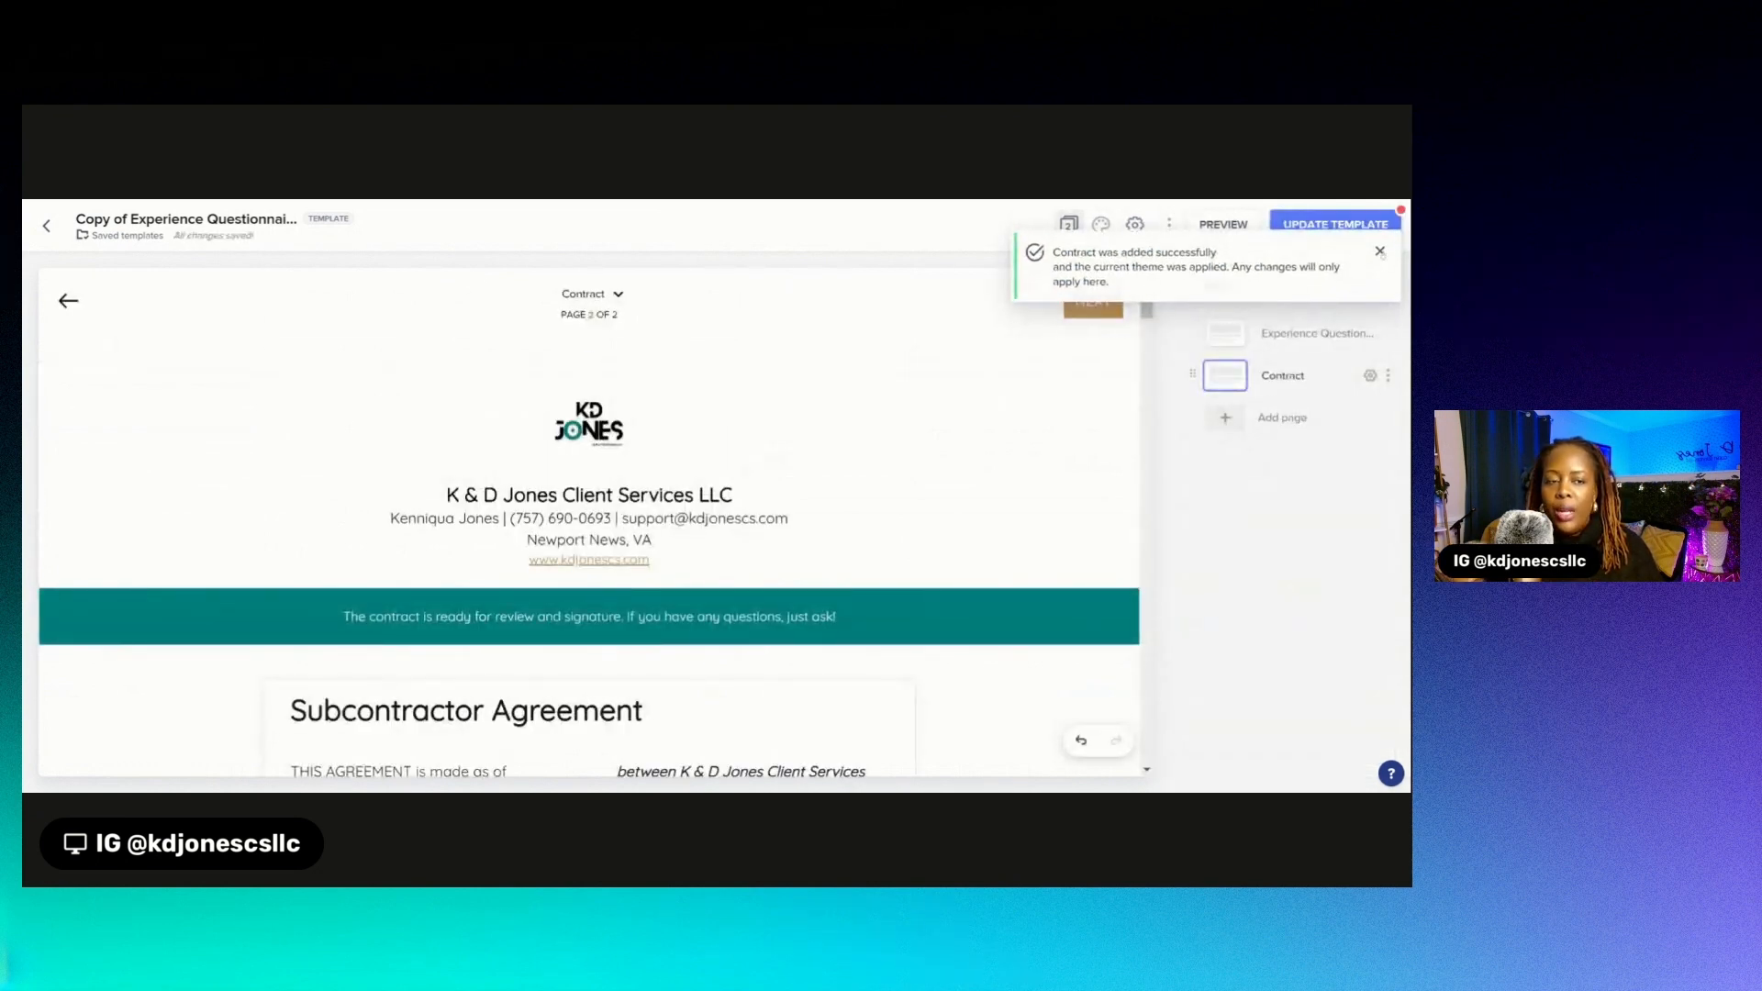
- Examine the added Contract page's terms and compare it with the Experience Questionnaire page
scroll(950, 333, "down", 3)
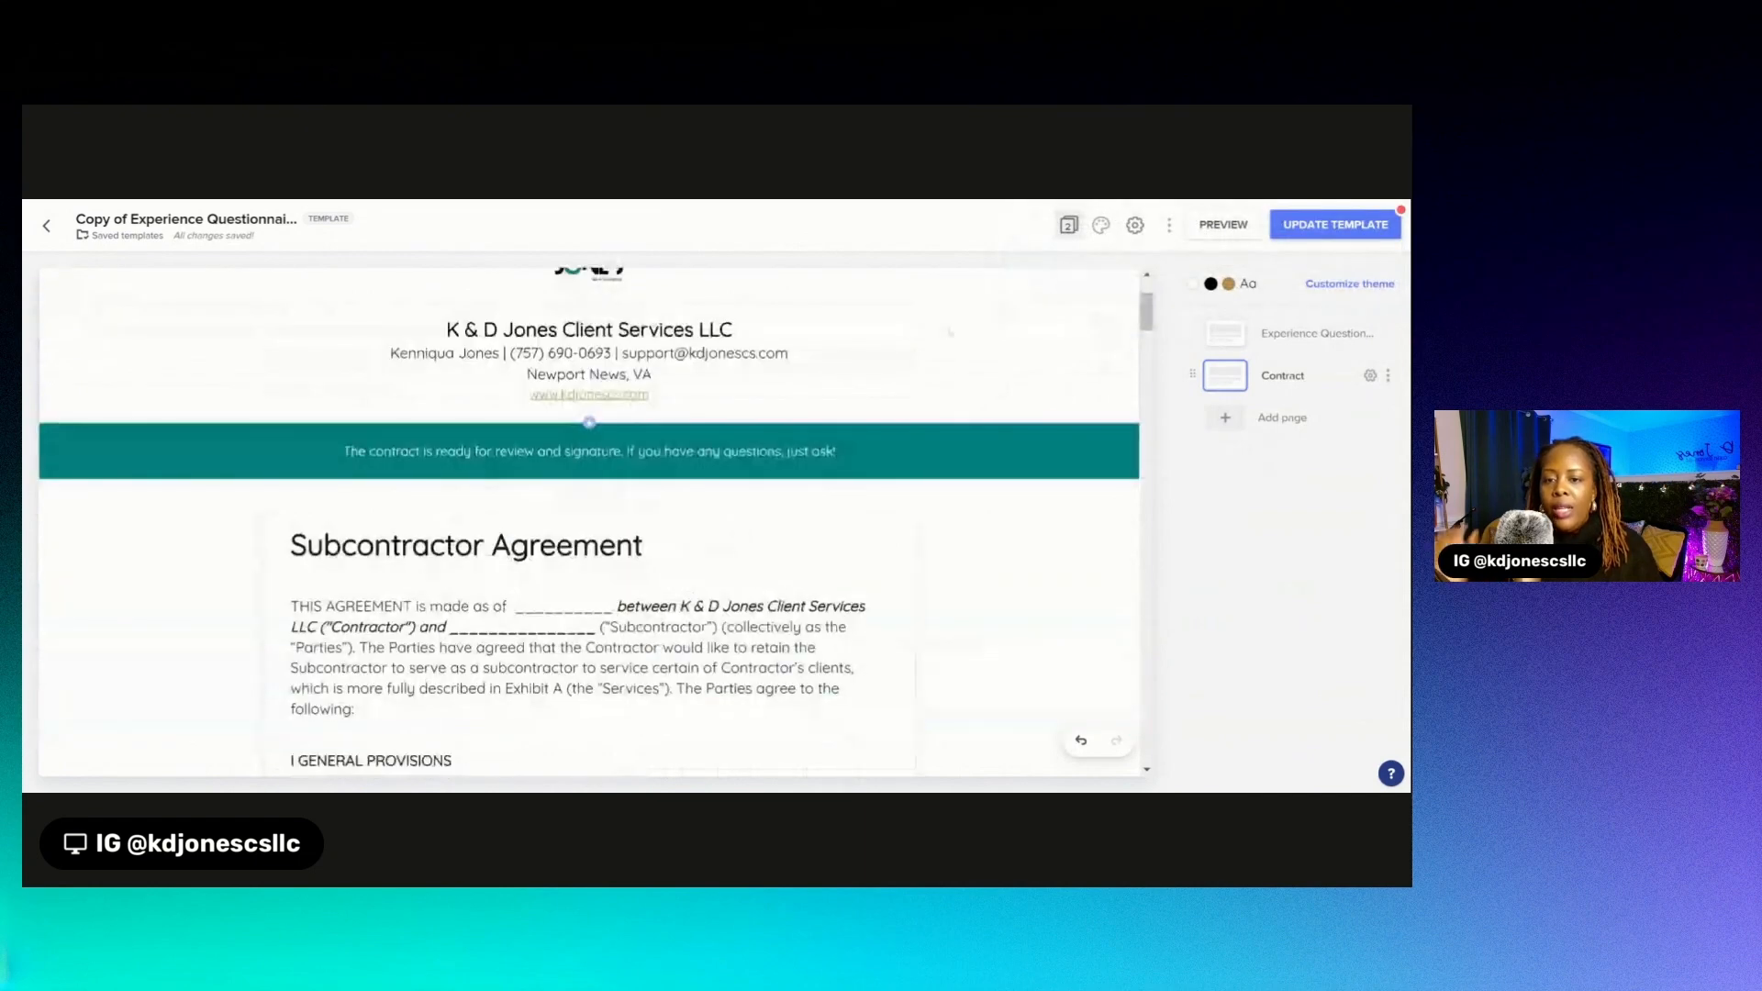
scroll(950, 332, "down", 10)
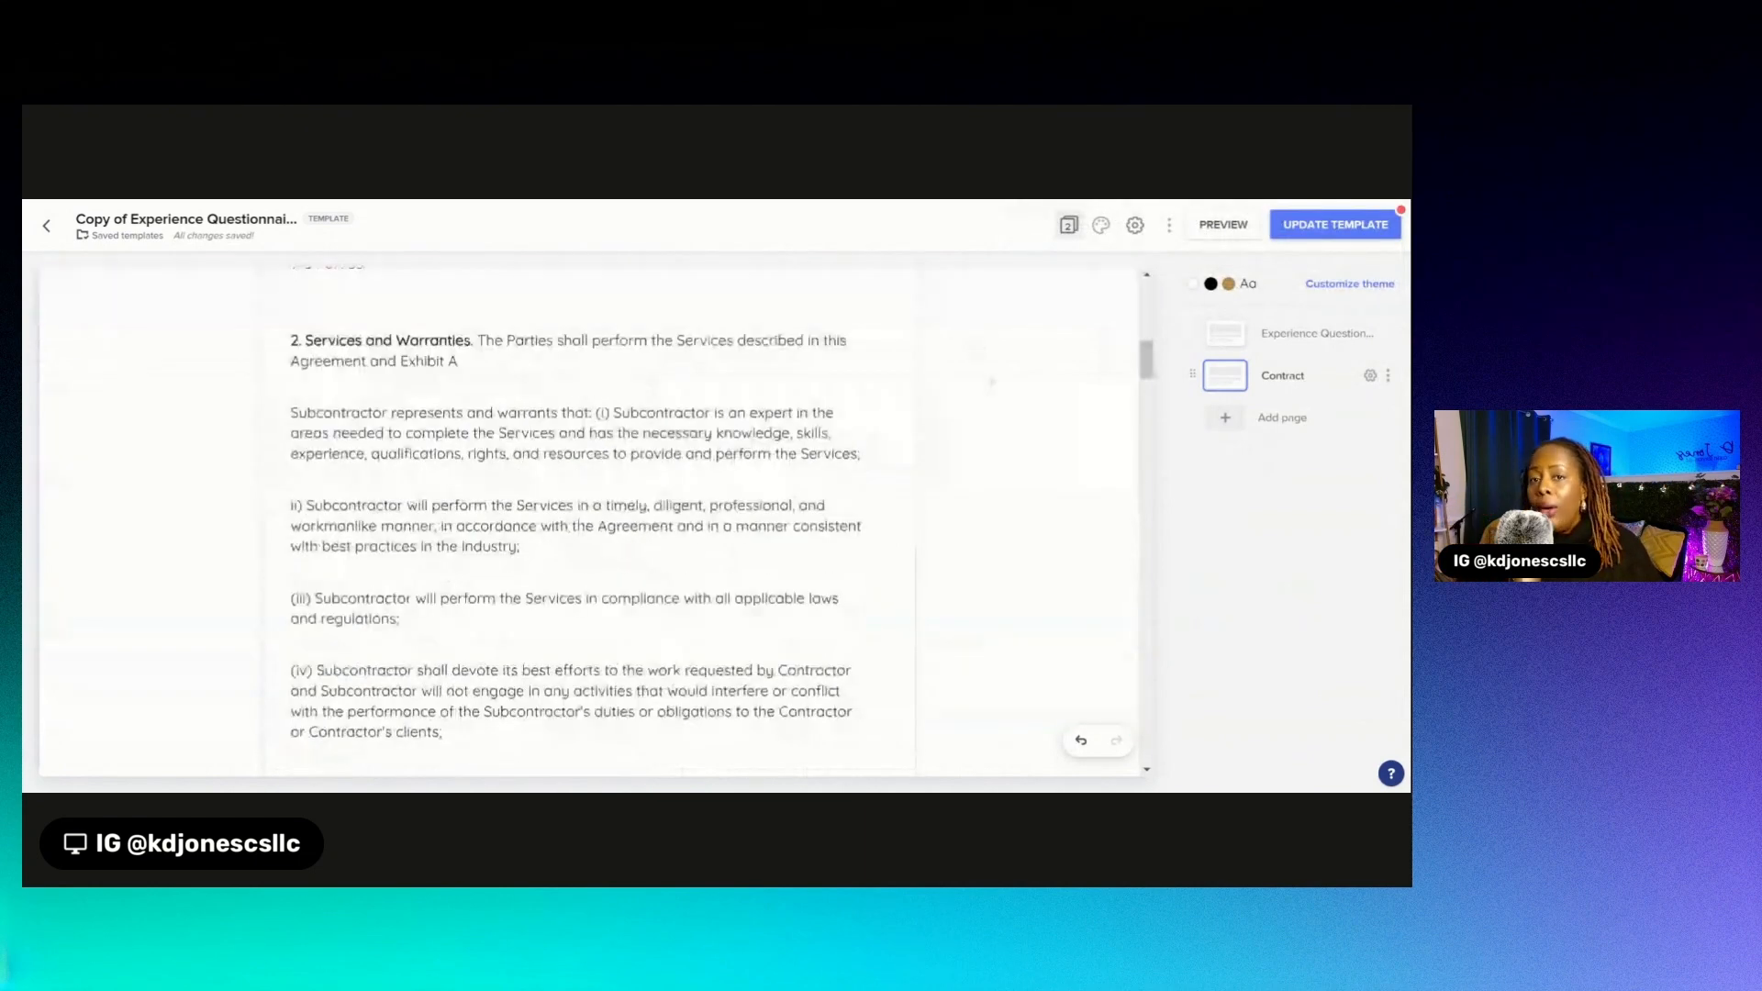
left_click(1304, 333)
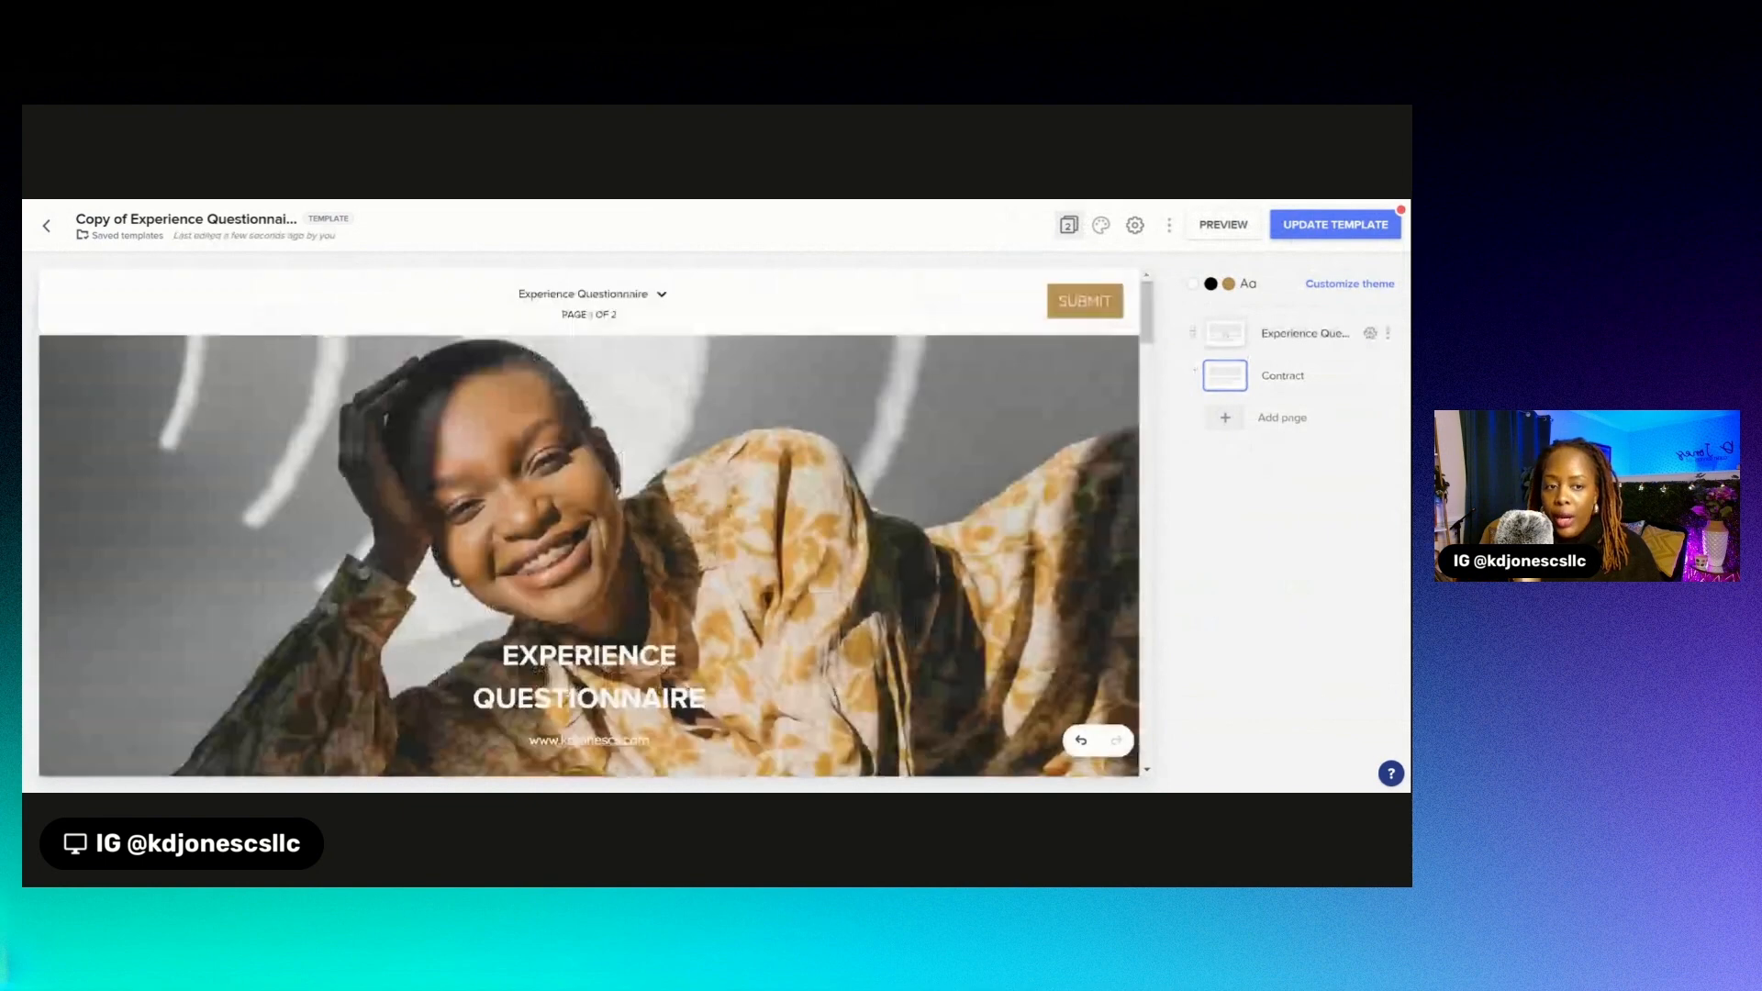
left_click(1282, 375)
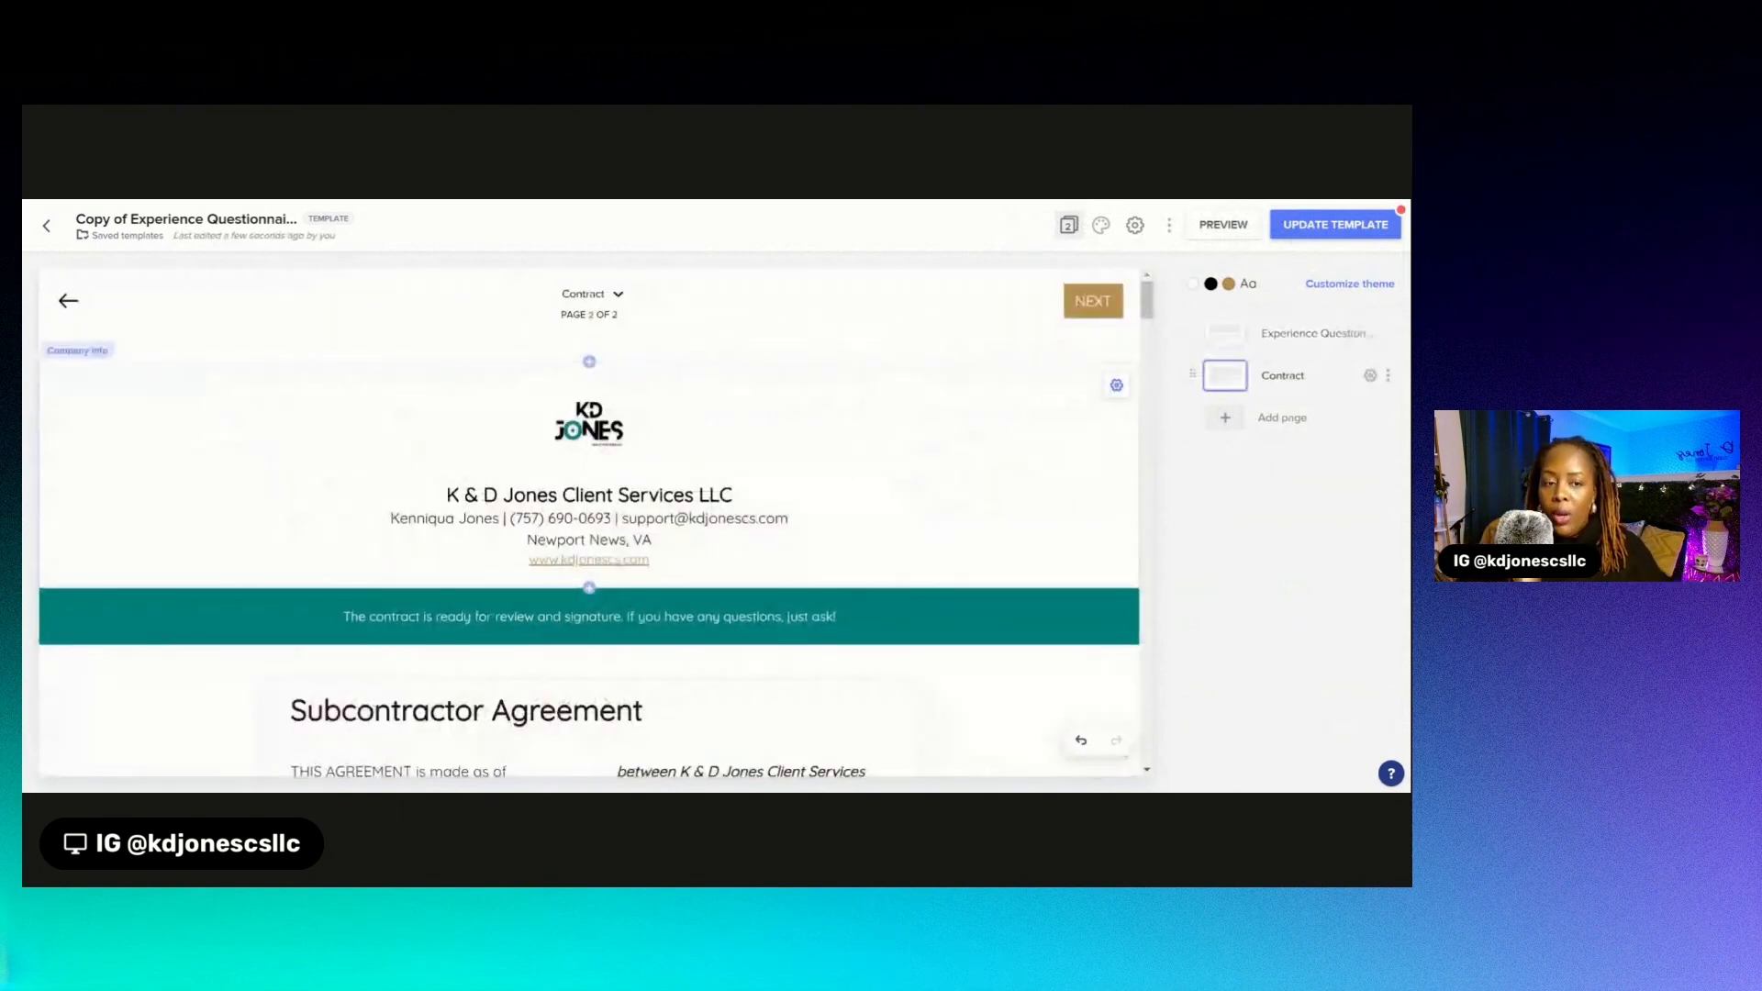
left_click(1225, 342)
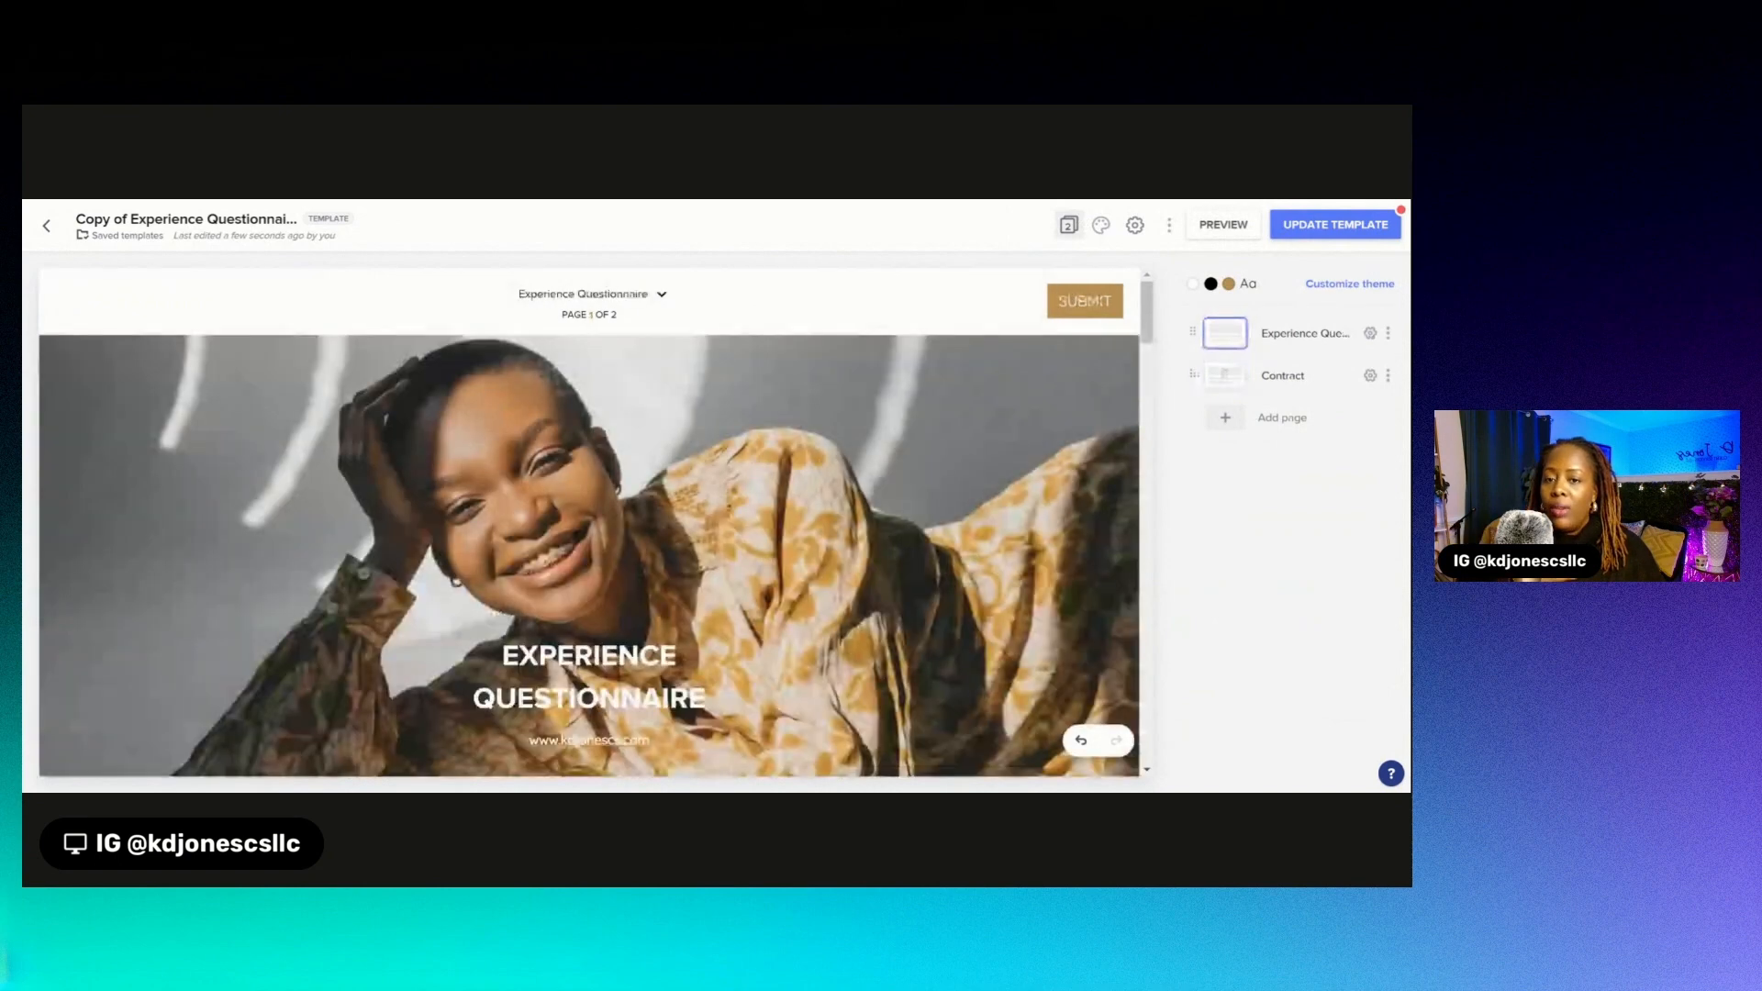
left_click(1224, 378)
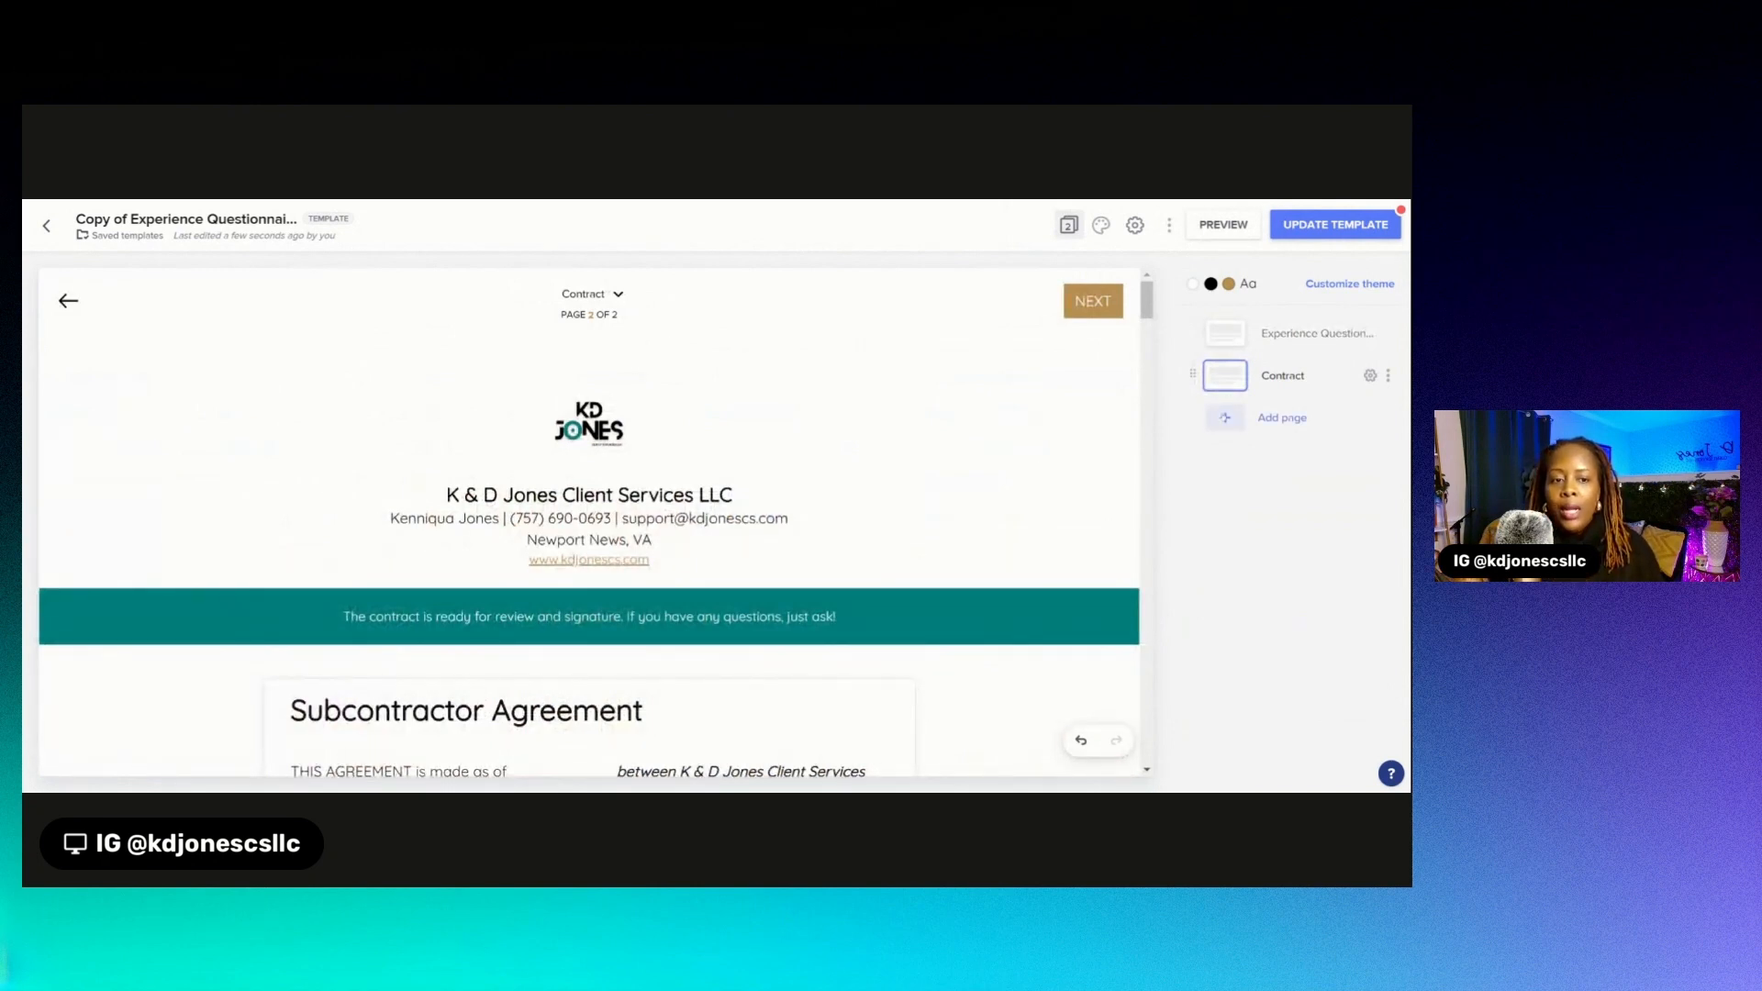
- Add a blank page to the questionnaire copy and insert a standard invoice built from scratch
left_click(1228, 419)
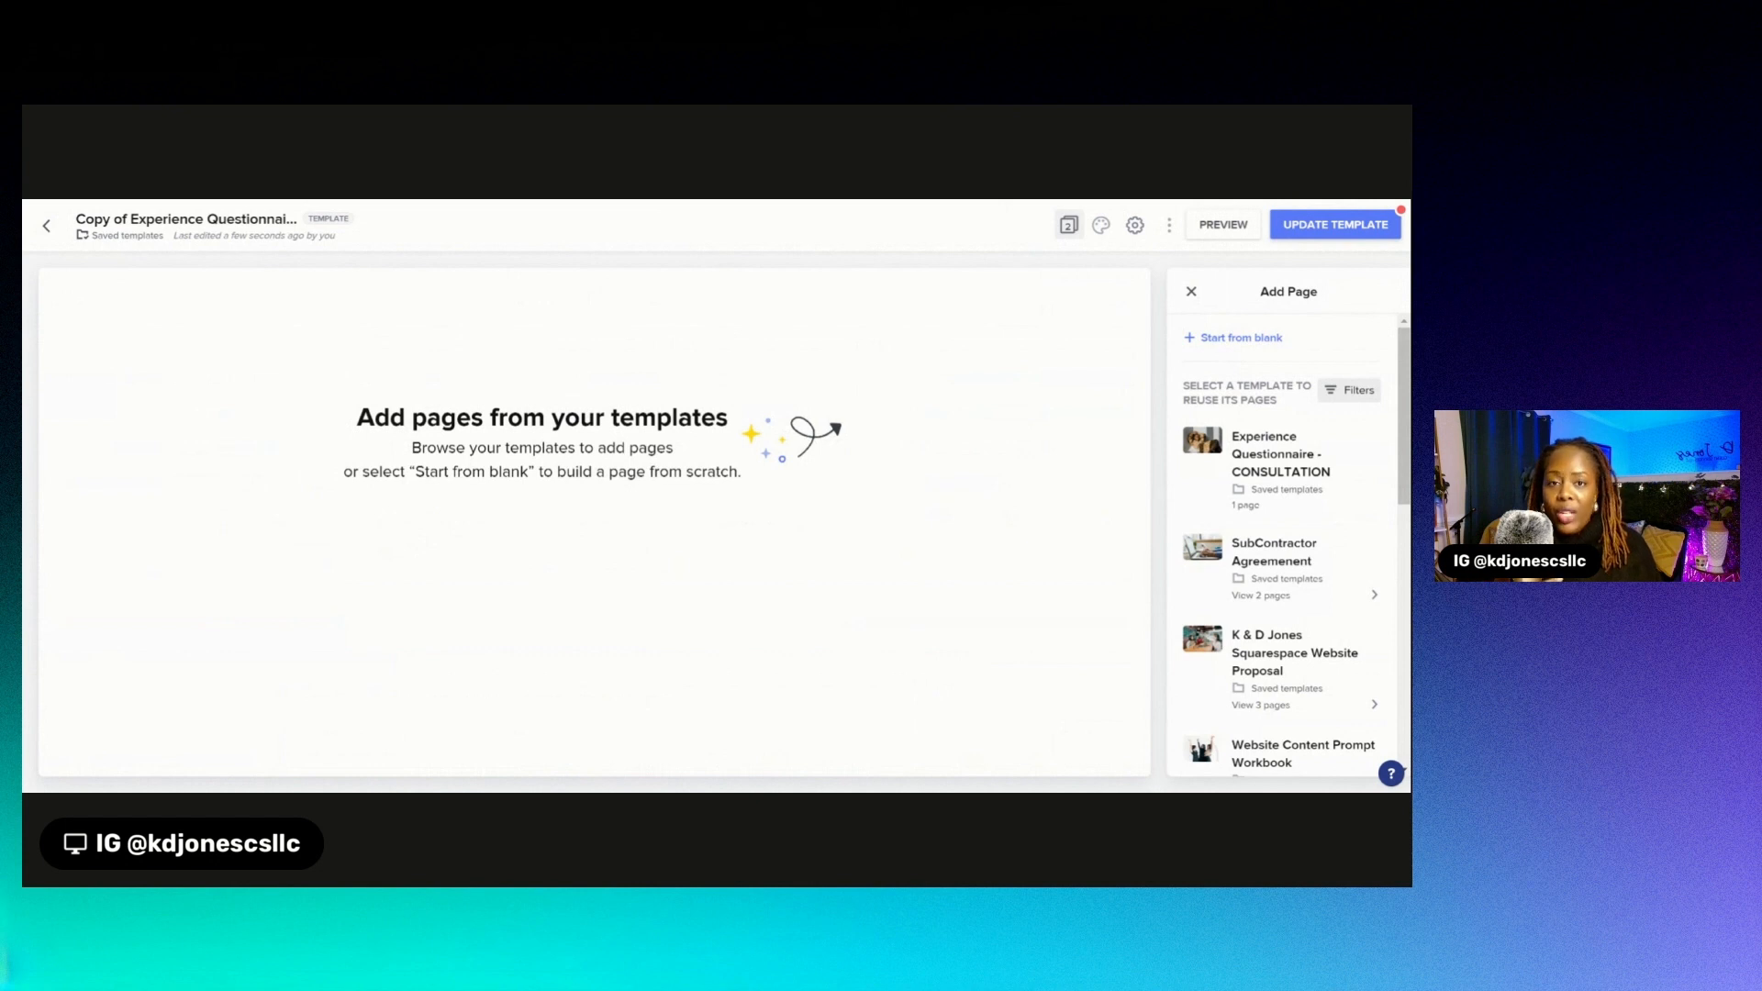
left_click(1241, 338)
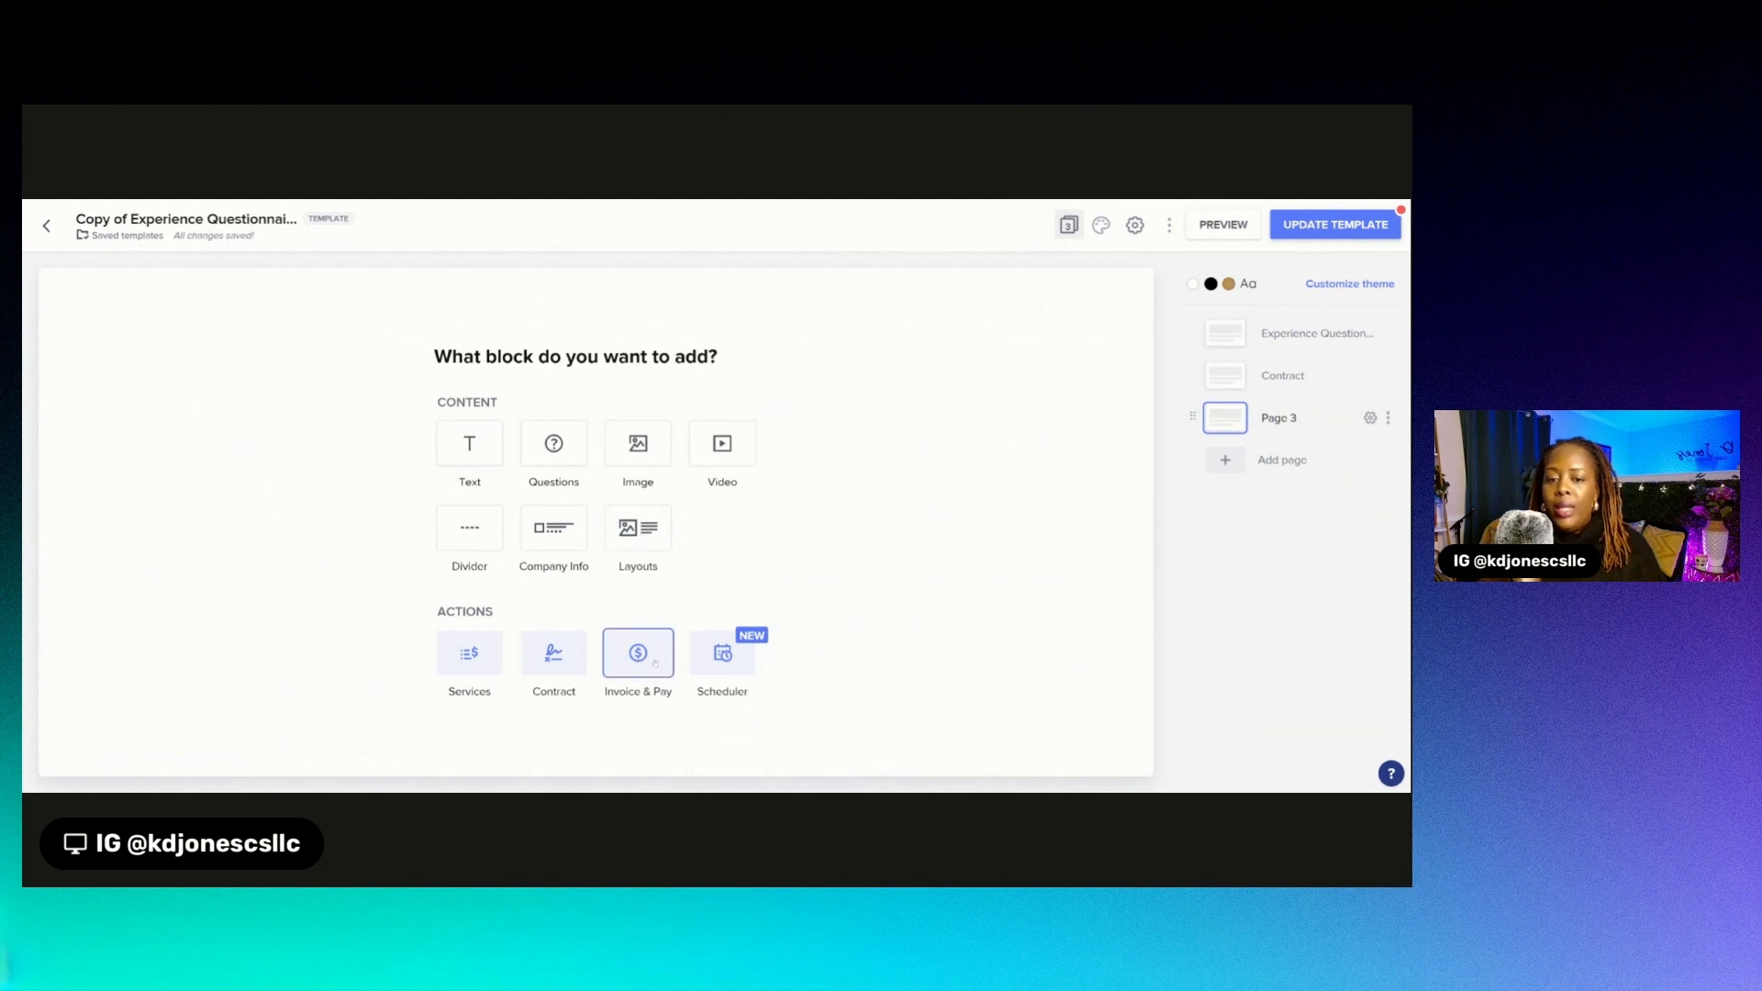
left_click(655, 663)
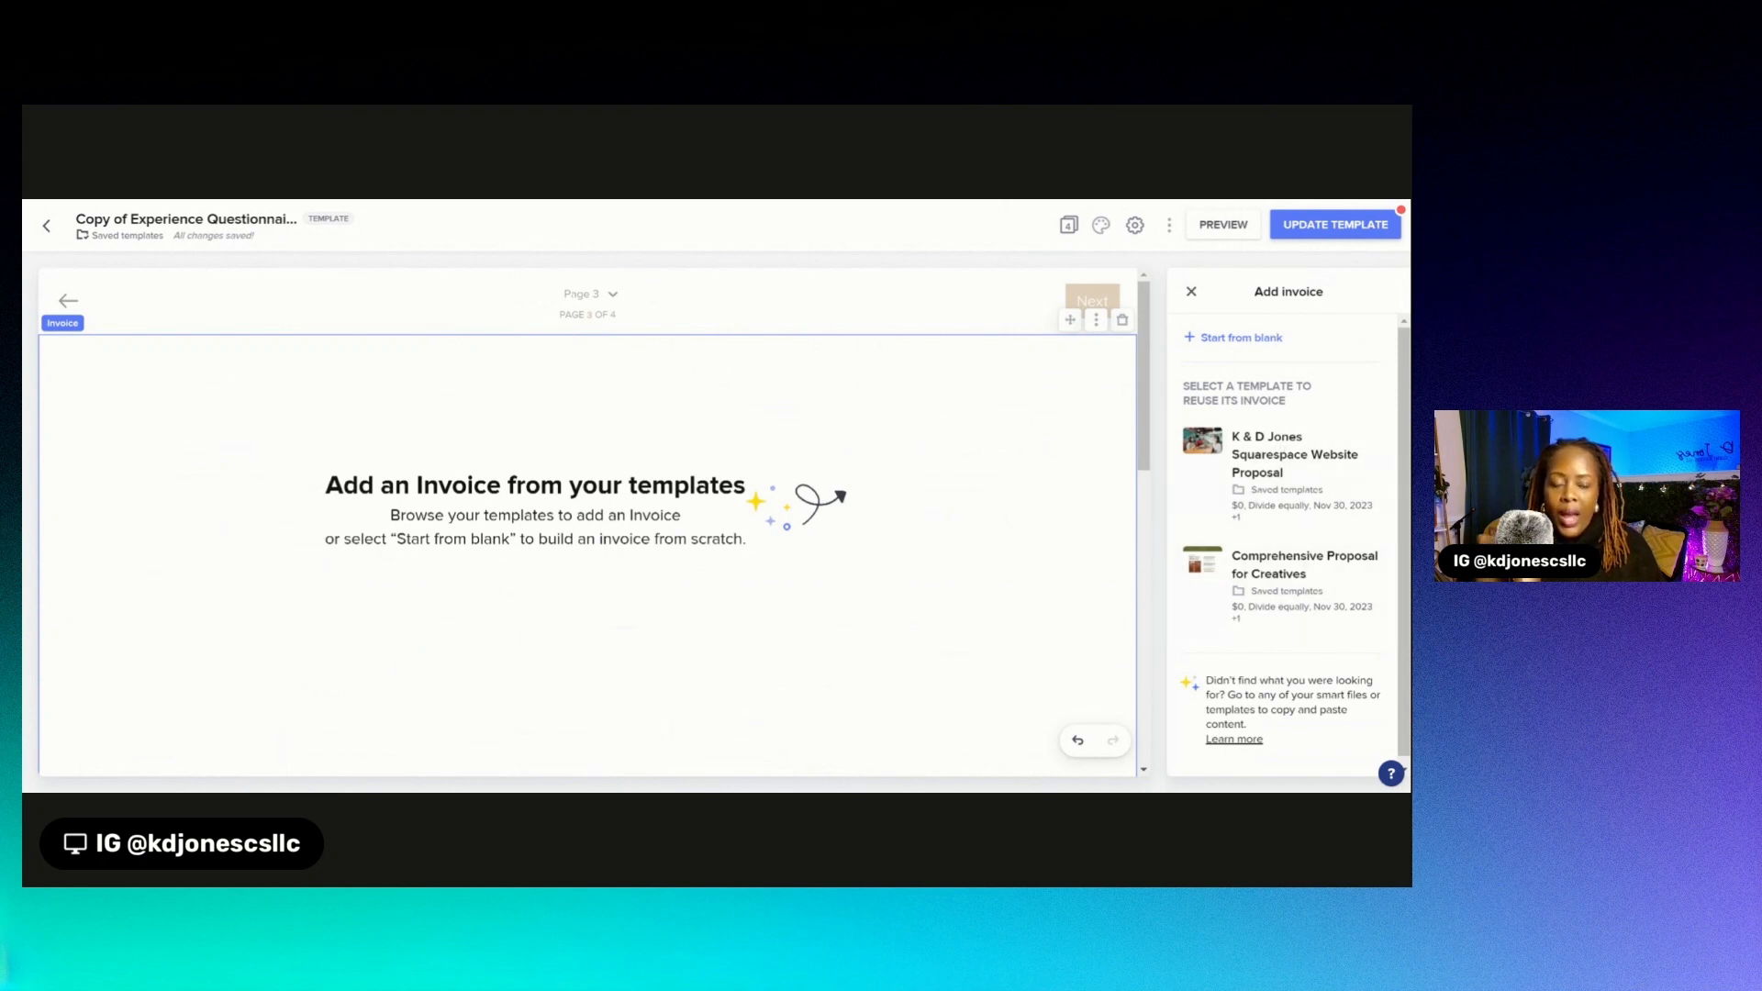
left_click(1268, 338)
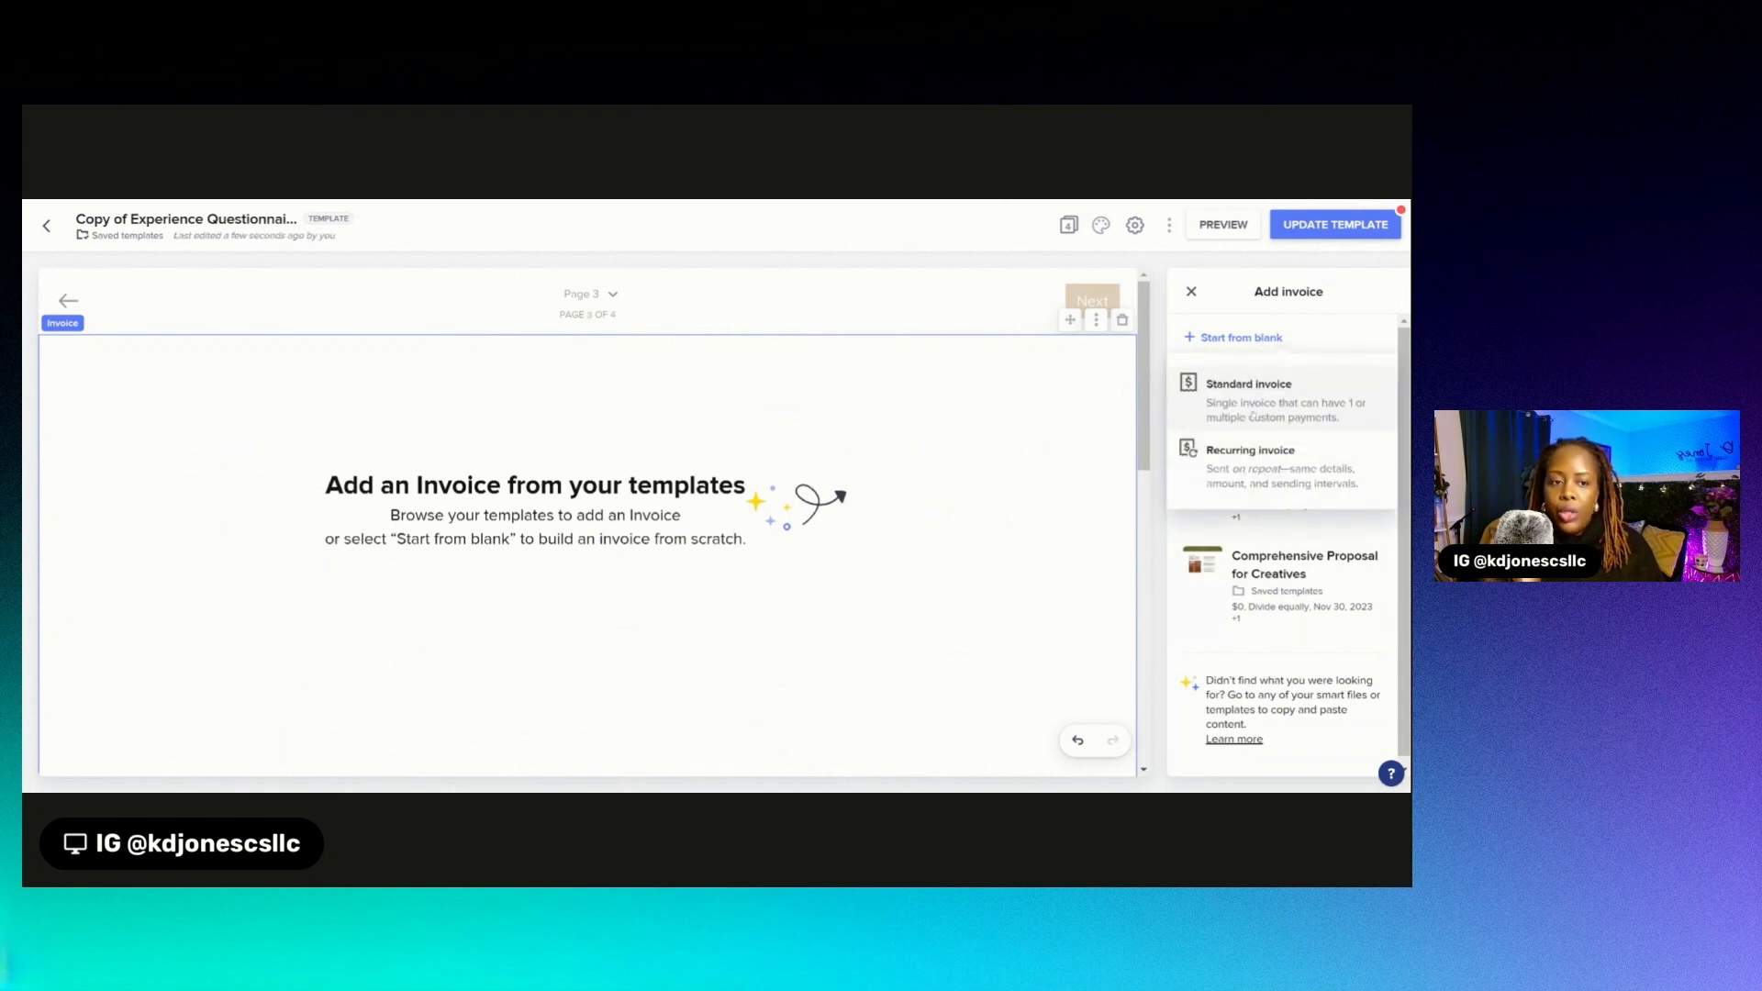
left_click(1271, 390)
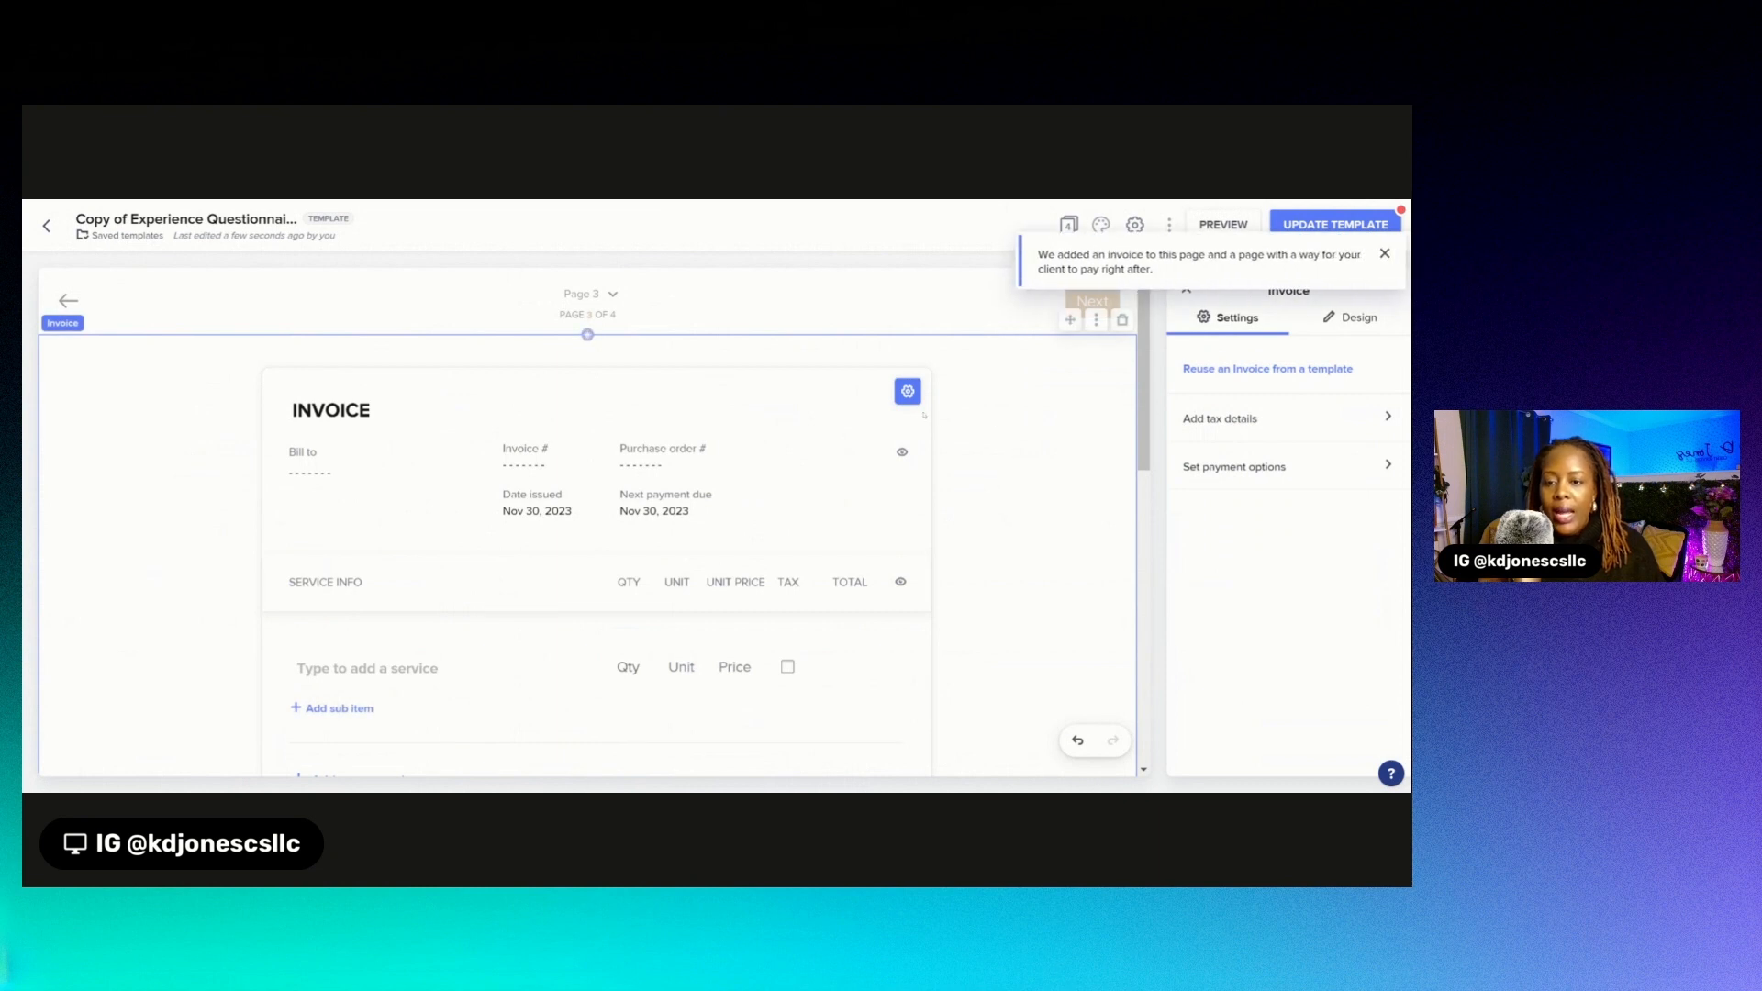
- Add a service item named "test" with a unit price of $1,500 to the invoice
scroll(1047, 420, "down", 2)
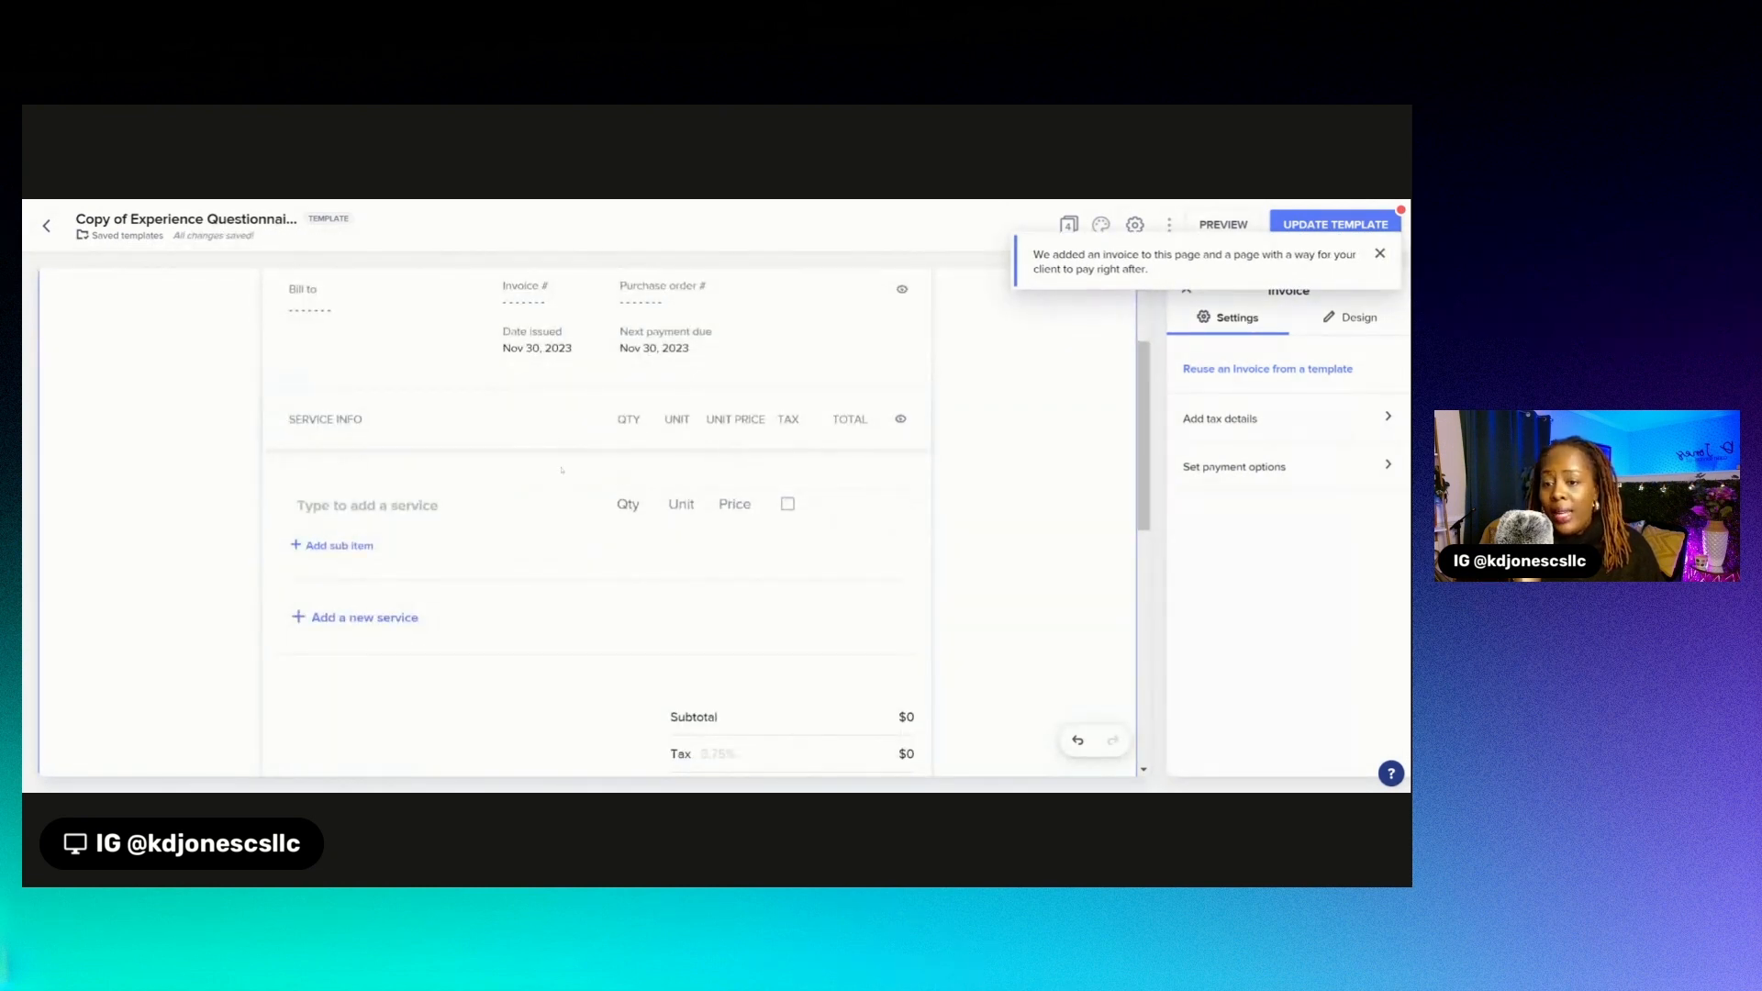
left_click(447, 506)
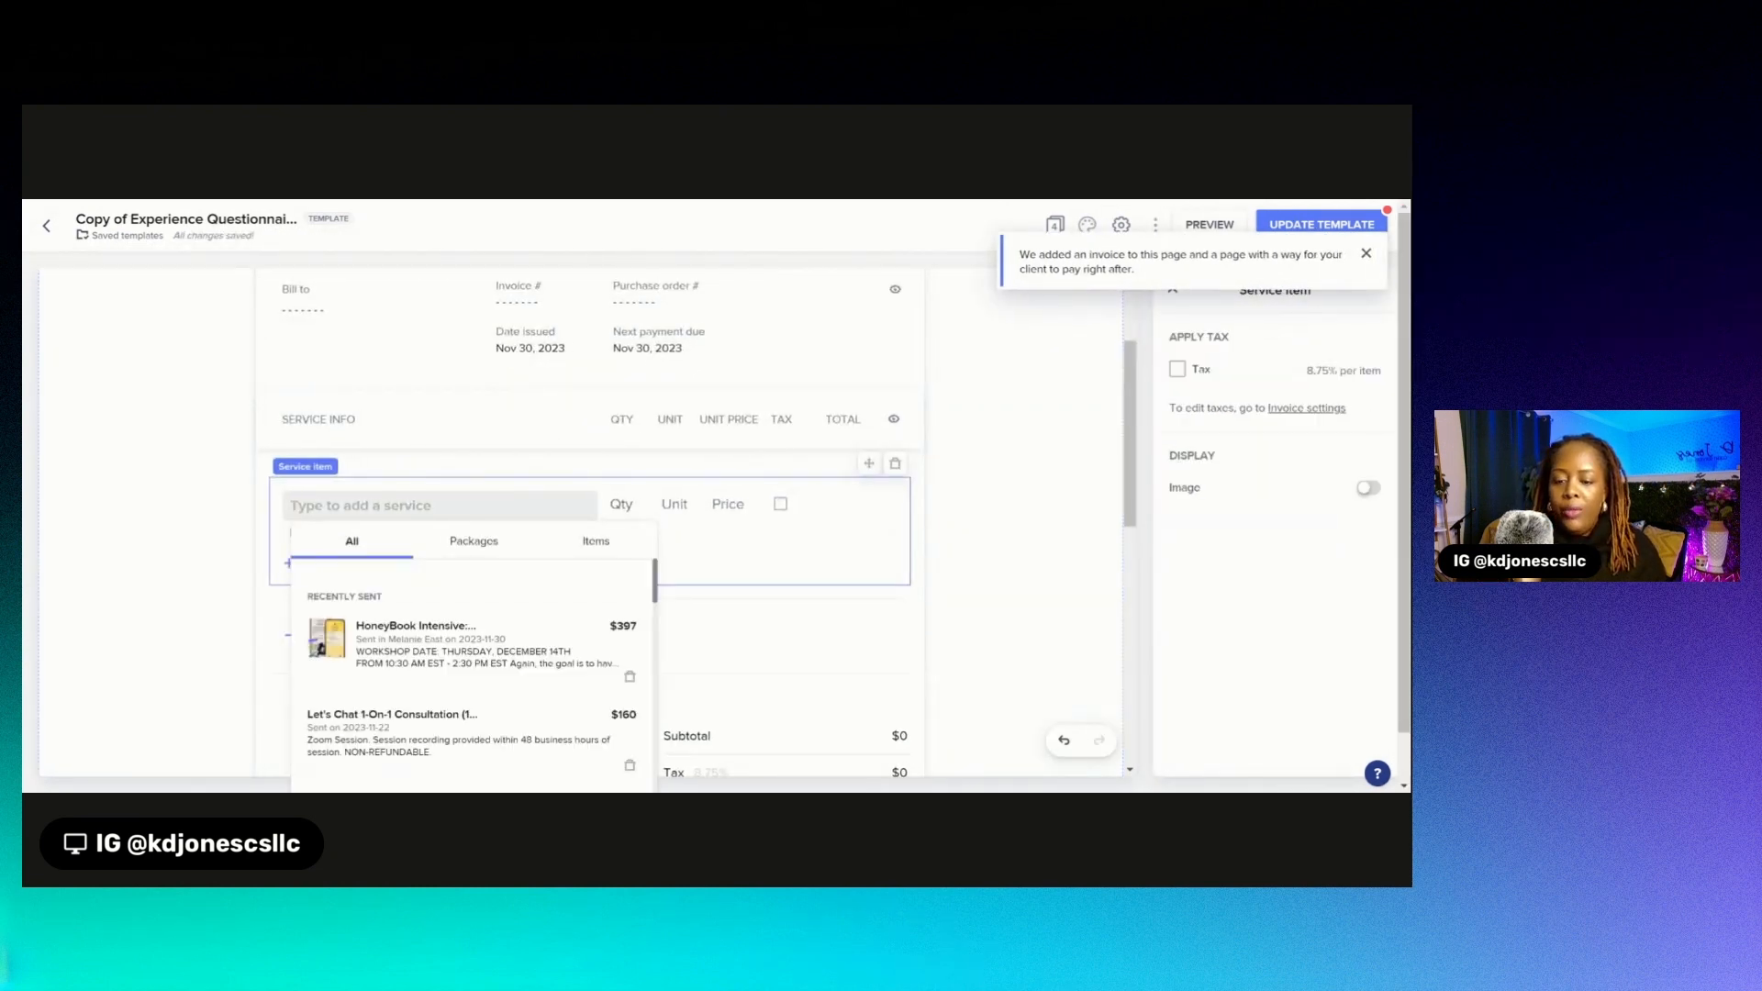
type("test")
left_click(1080, 530)
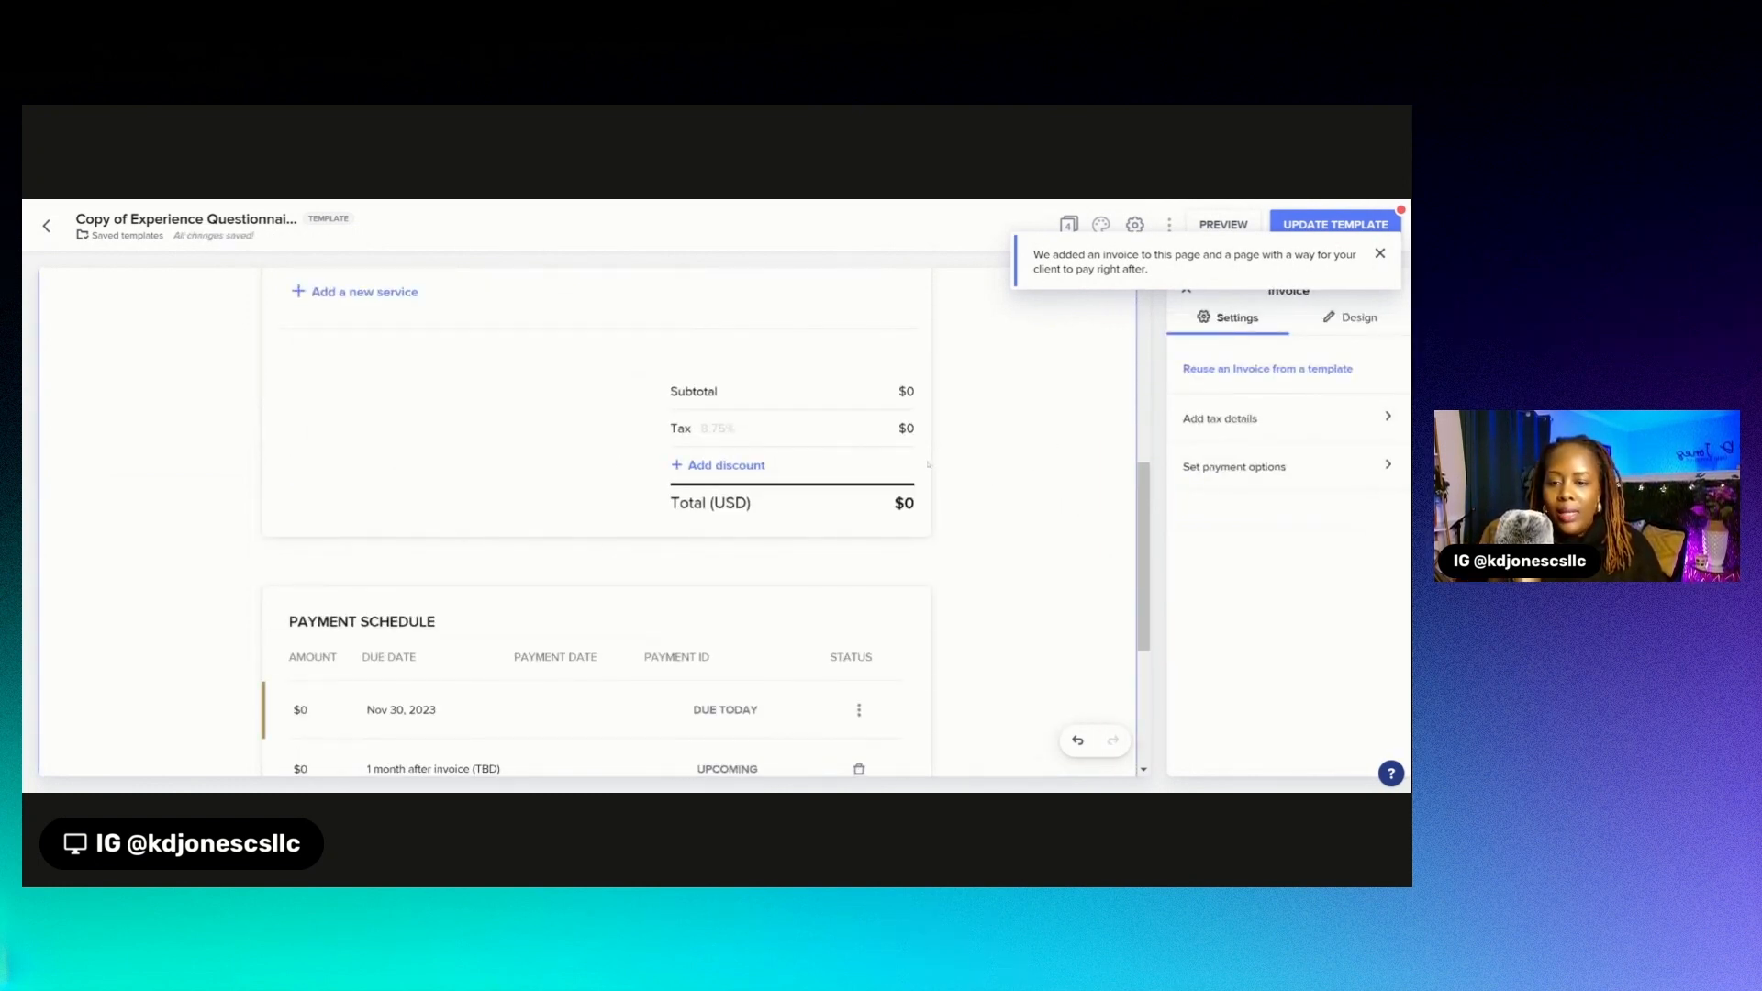
scroll(928, 464, "up", 4)
left_click(723, 504)
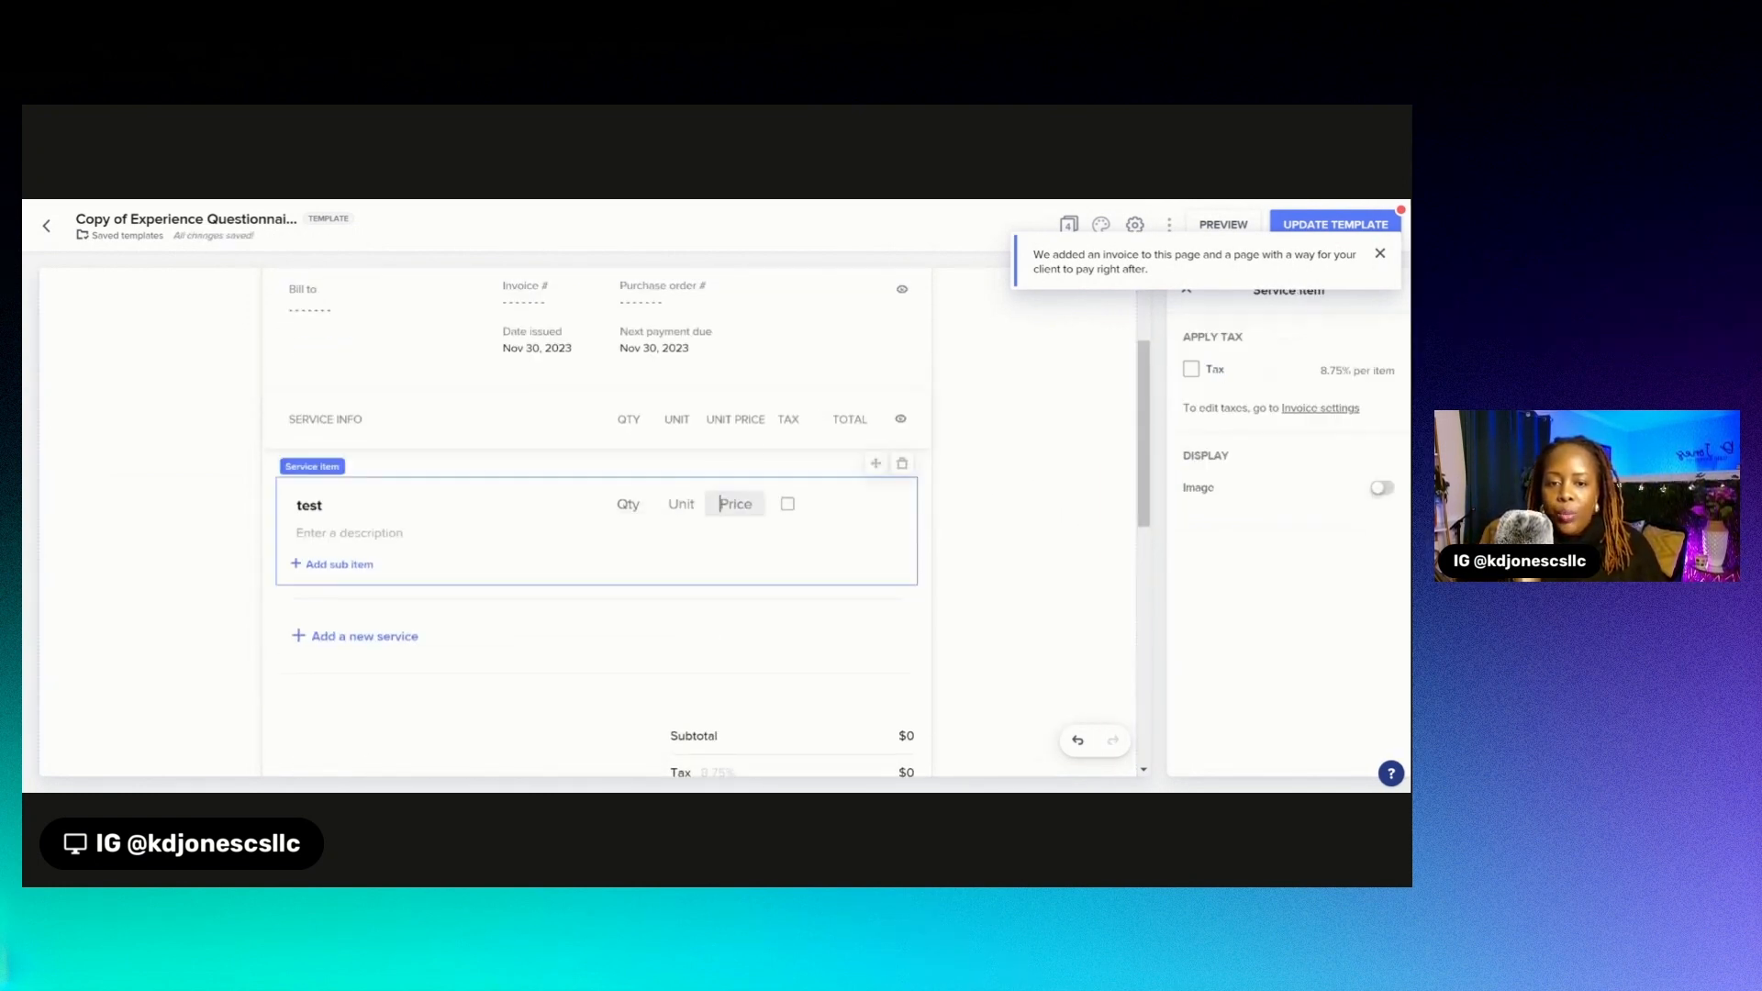
type("1,500")
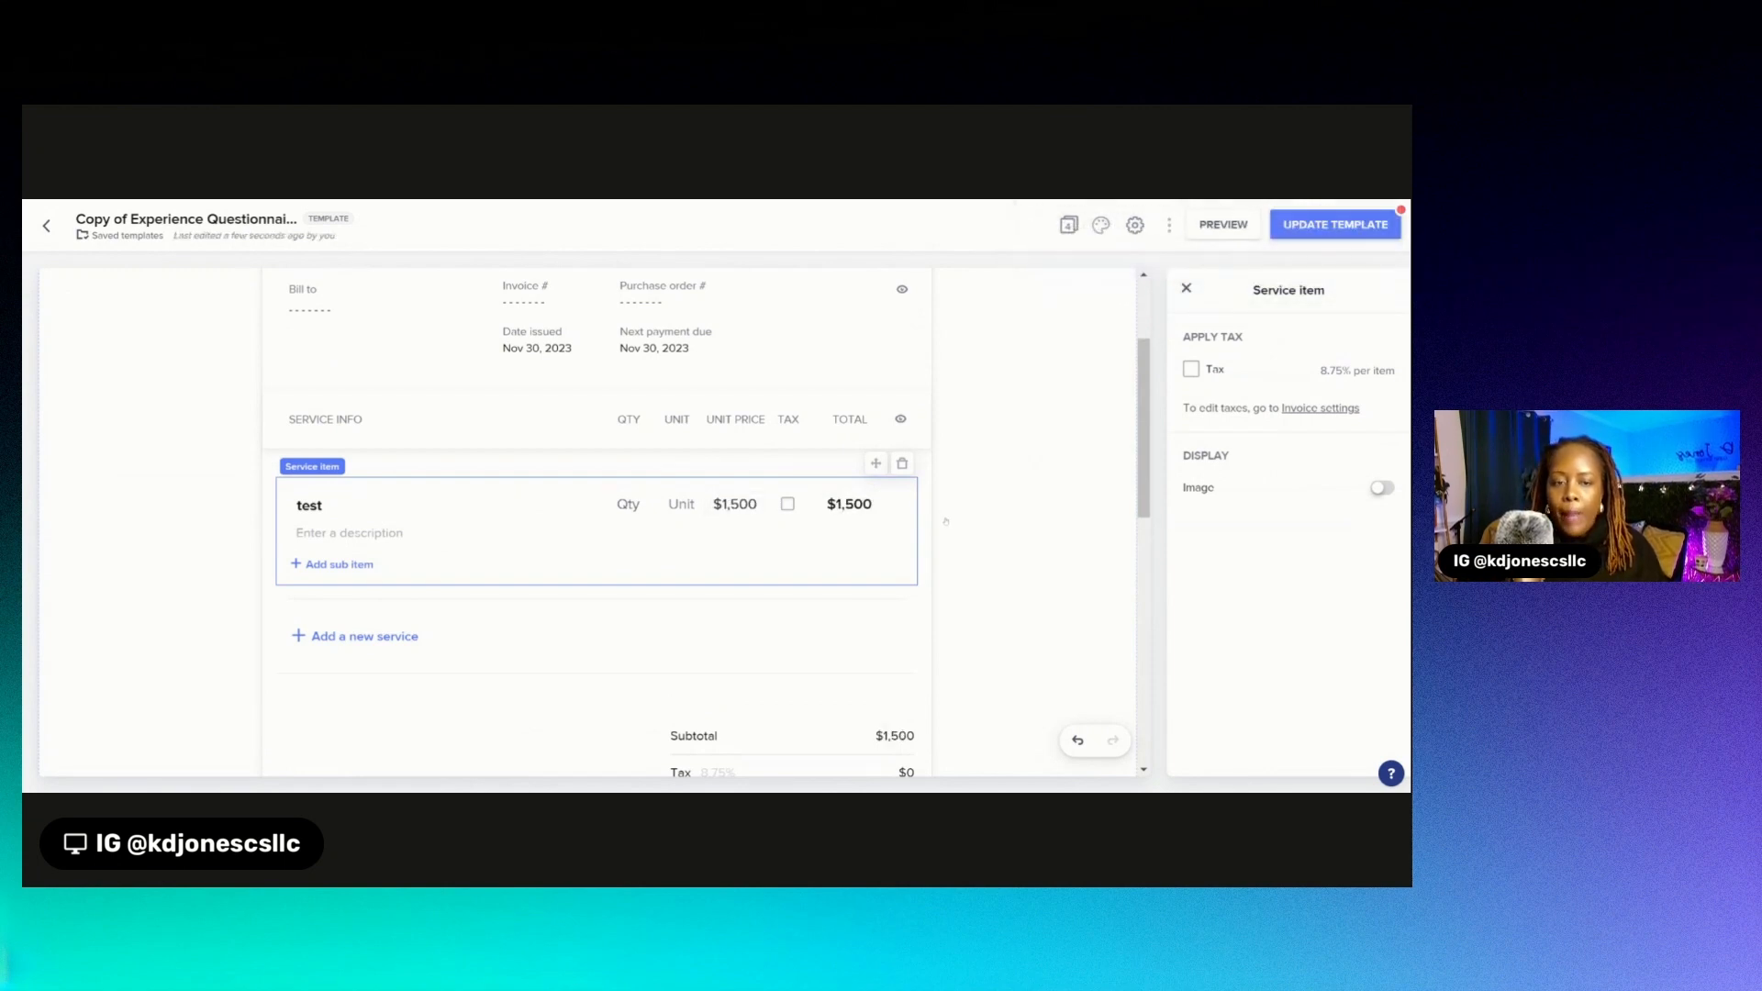
left_click(1042, 520)
- Delete the upcoming second payment from the invoice's payment schedule and close the invoice settings
scroll(1042, 520, "down", 8)
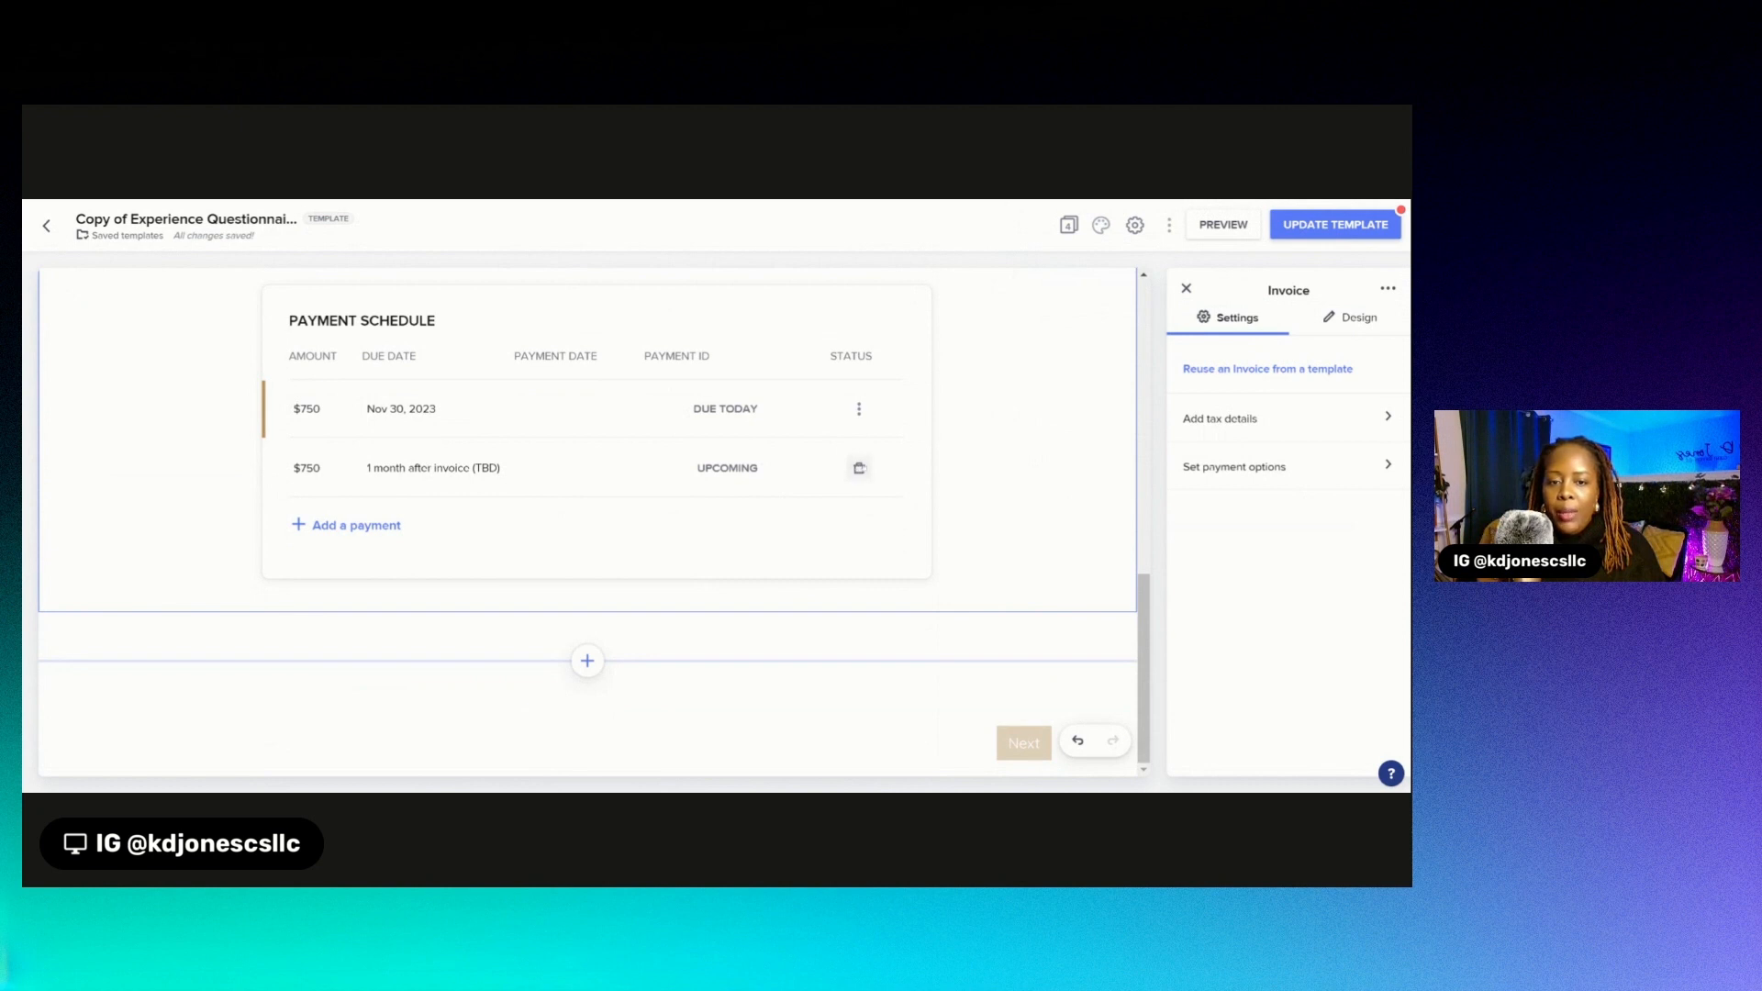
left_click(859, 468)
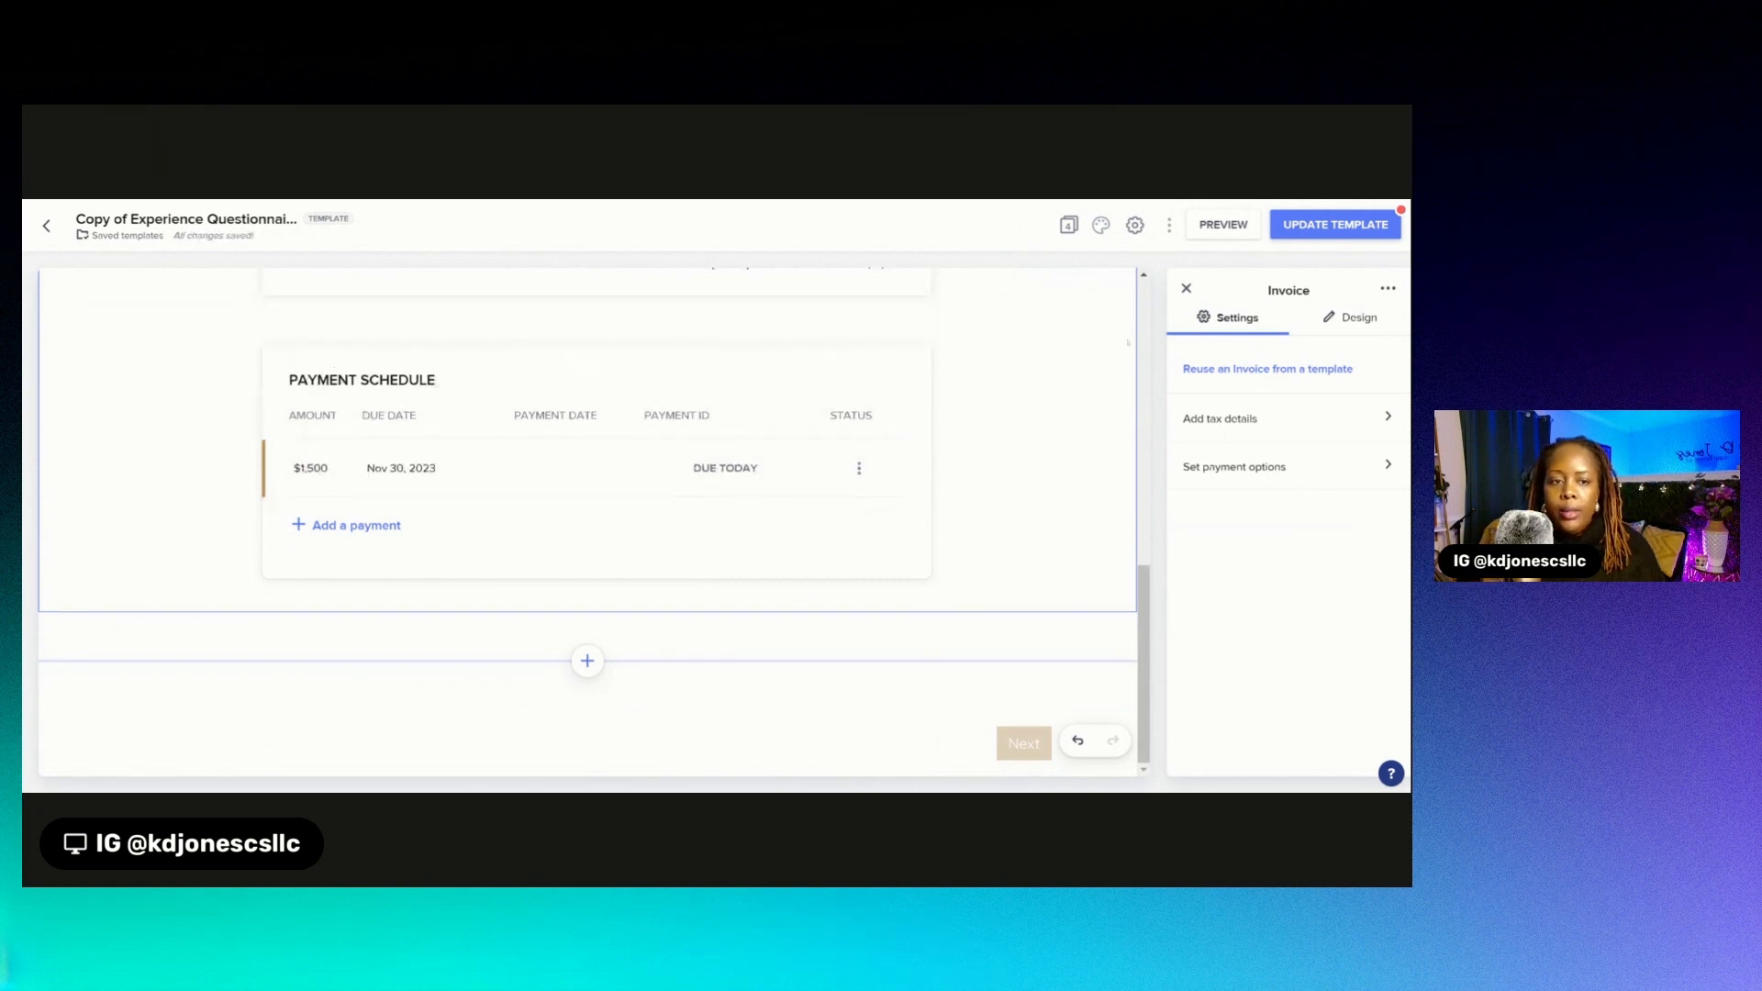
left_click(1187, 288)
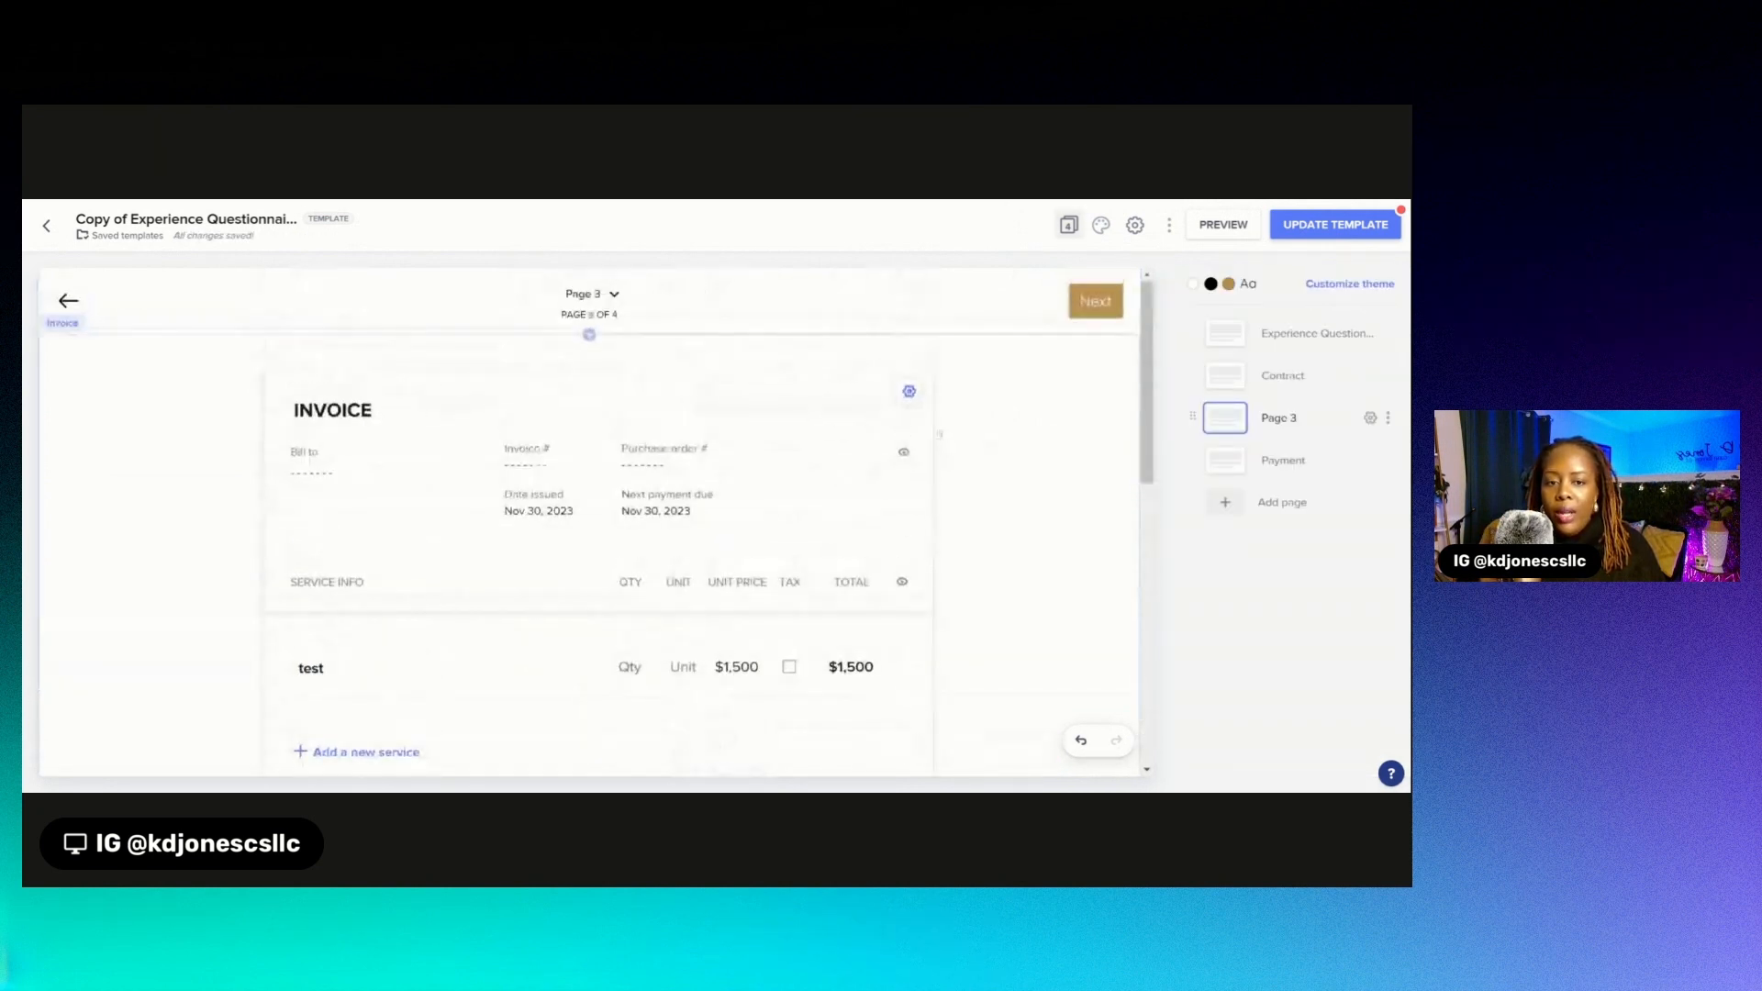
- Review the Experience Questionnaire and Contract pages, and rename the page holding the invoice as "Invoice"
left_click(1303, 333)
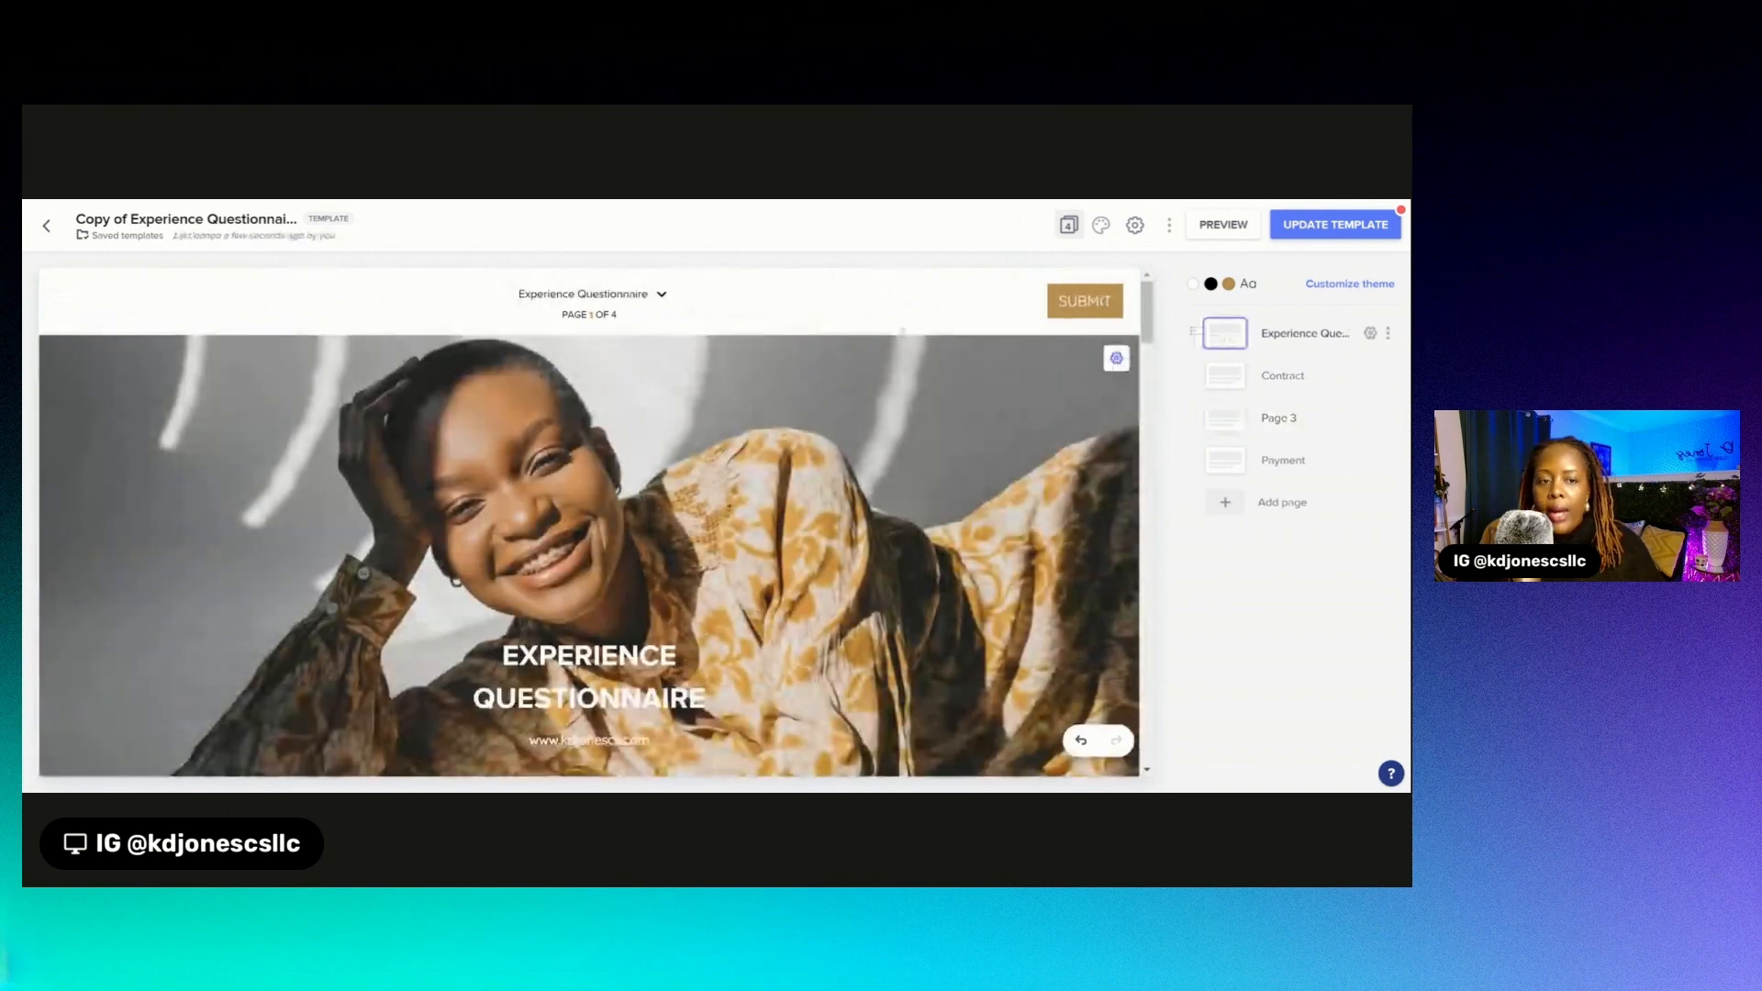
scroll(946, 382, "down", 4)
scroll(946, 382, "down", 5)
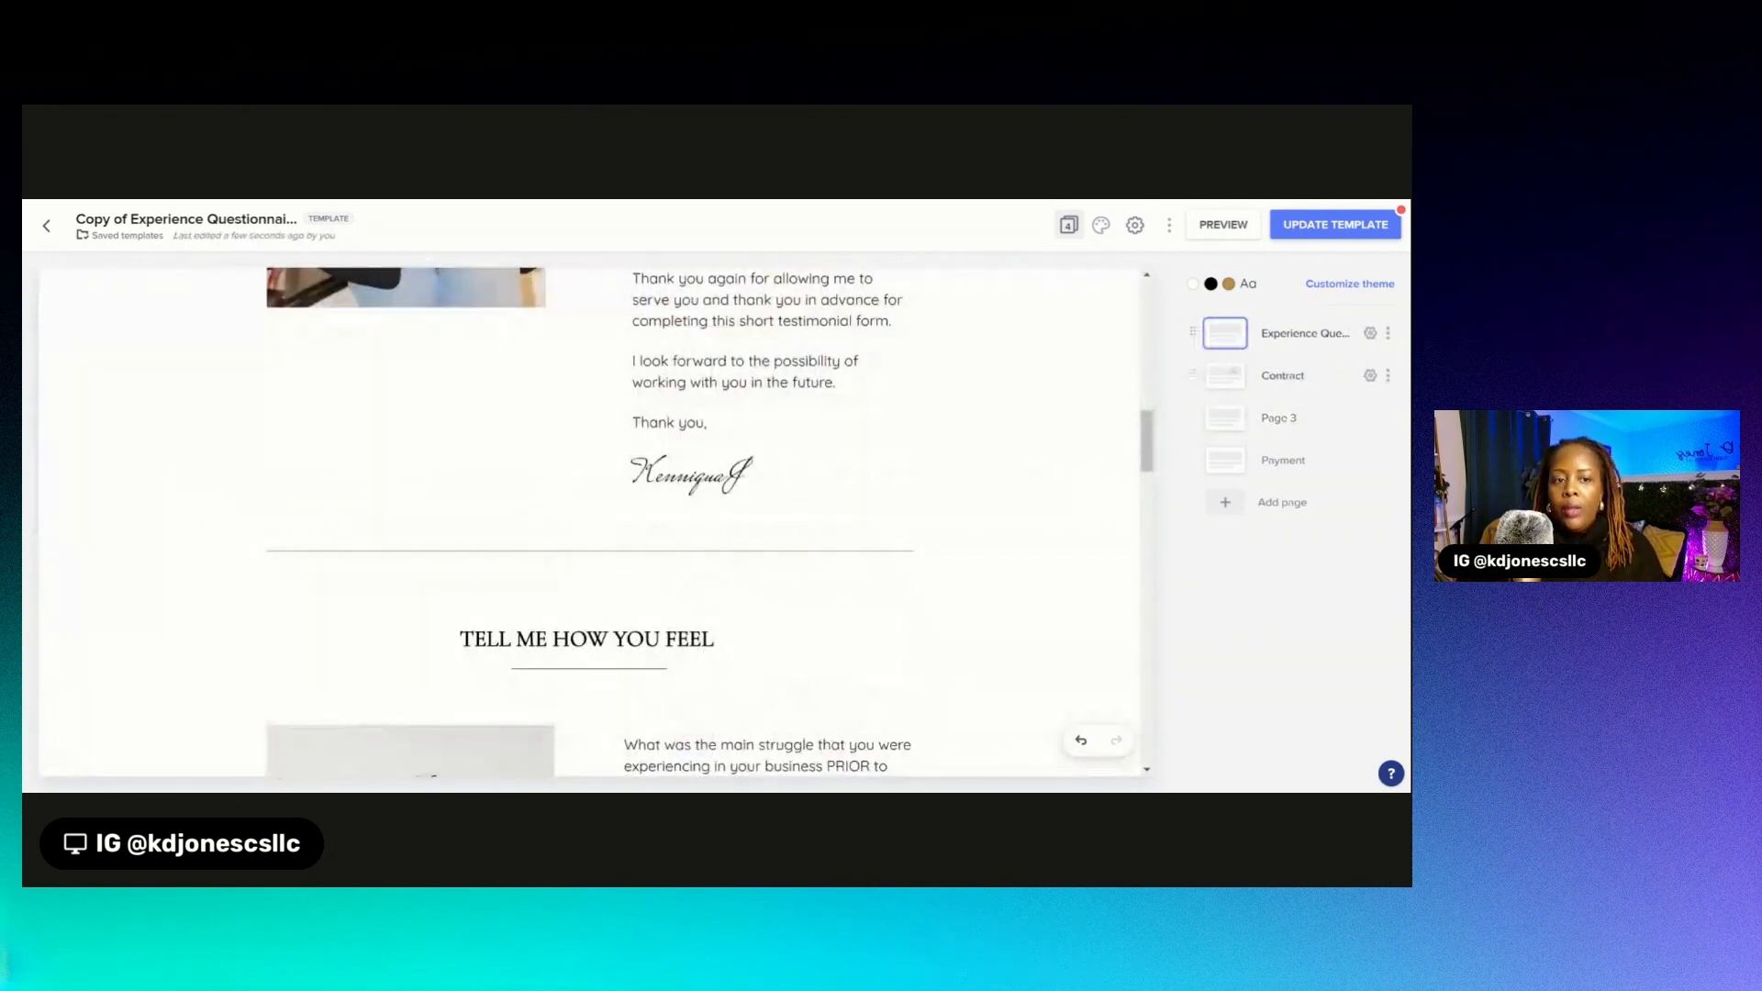
left_click(1282, 375)
scroll(587, 523, "down", 10)
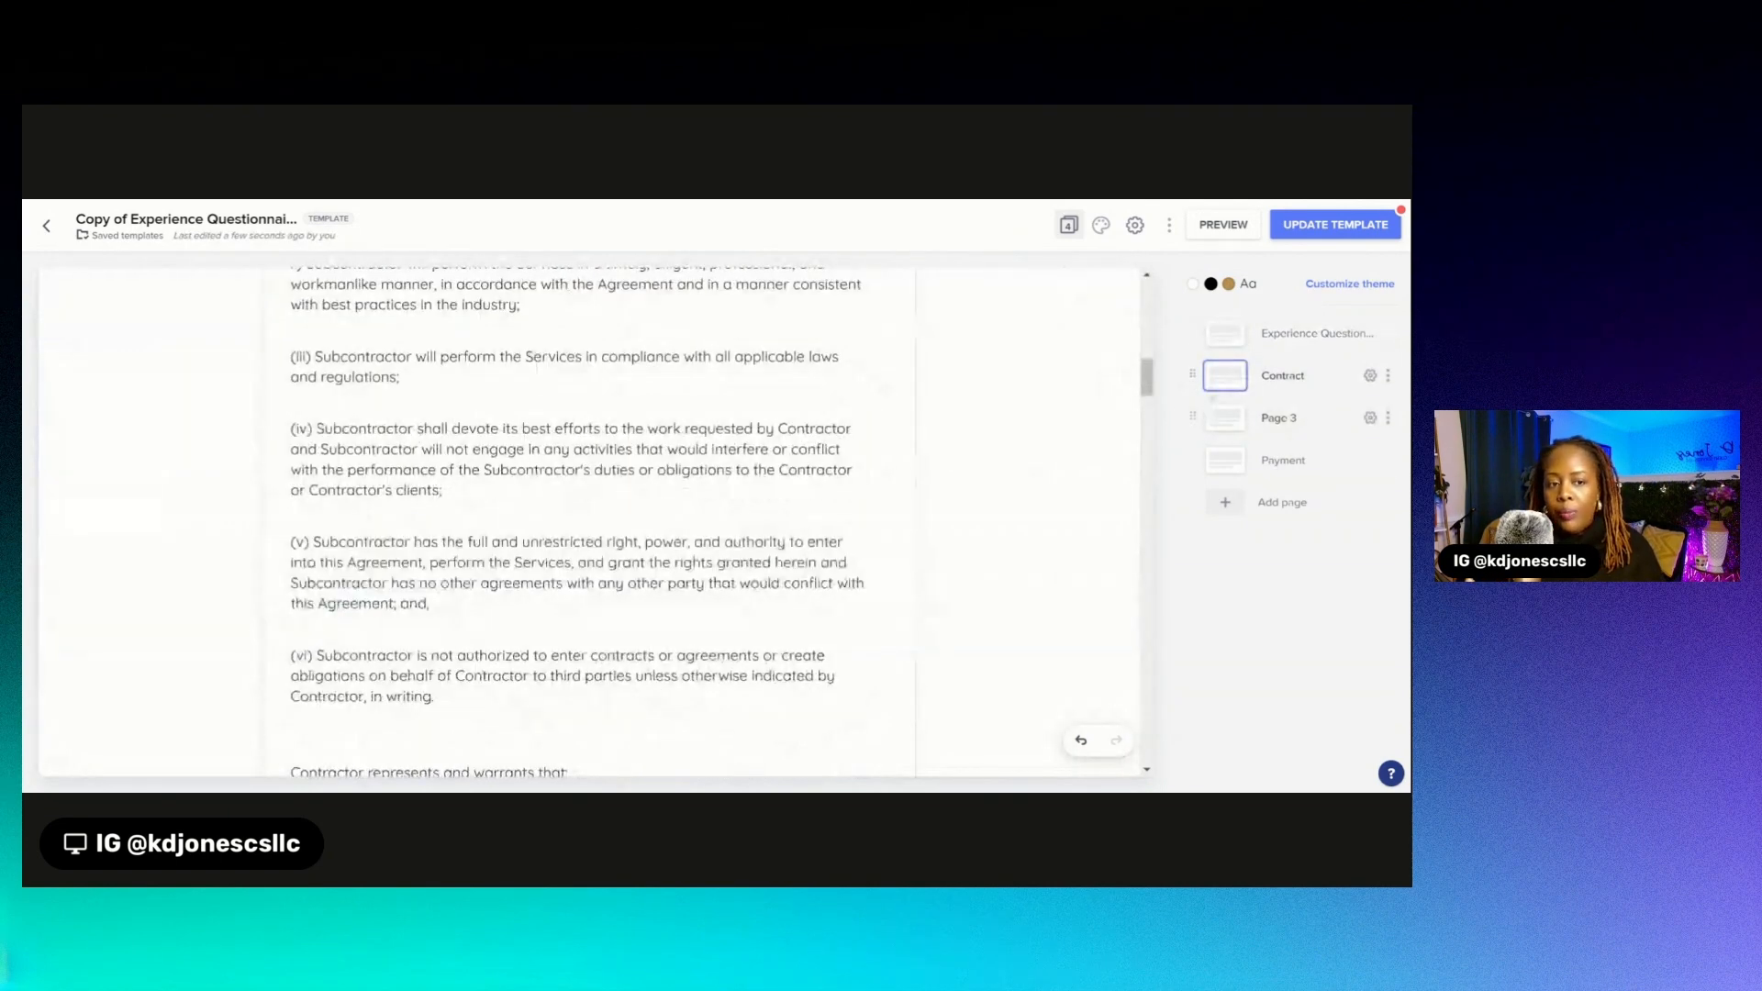
left_click(1229, 422)
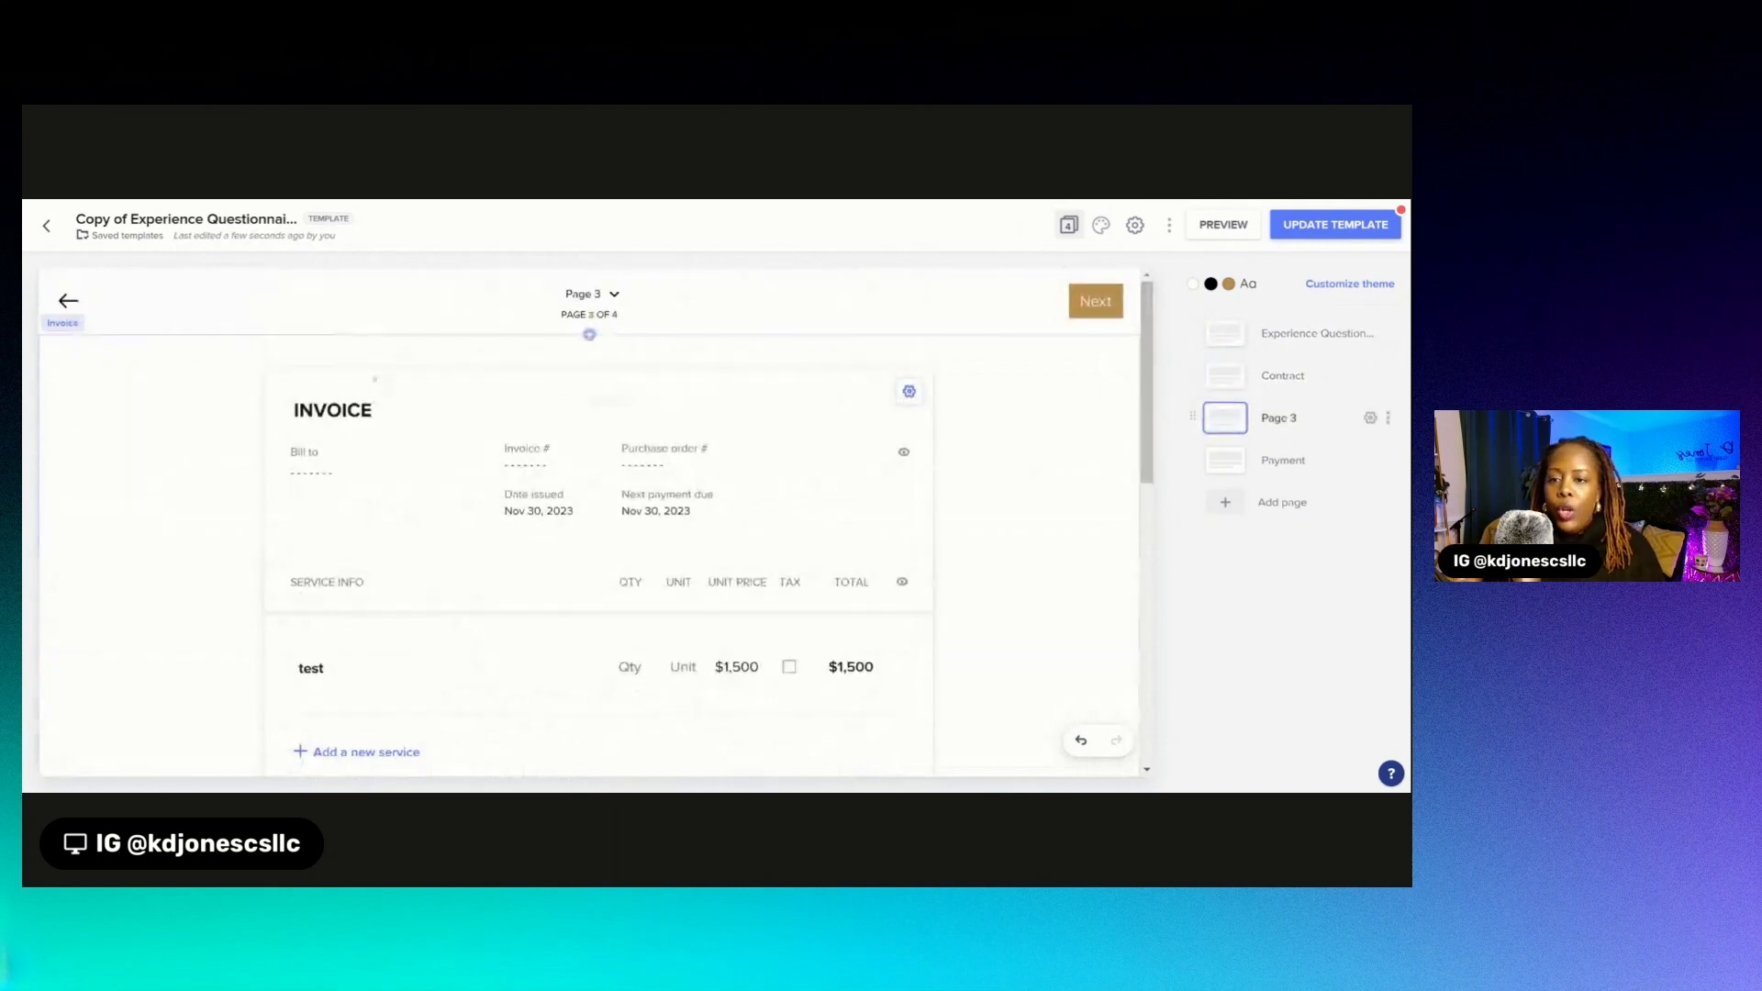
scroll(1082, 365, "down", 2)
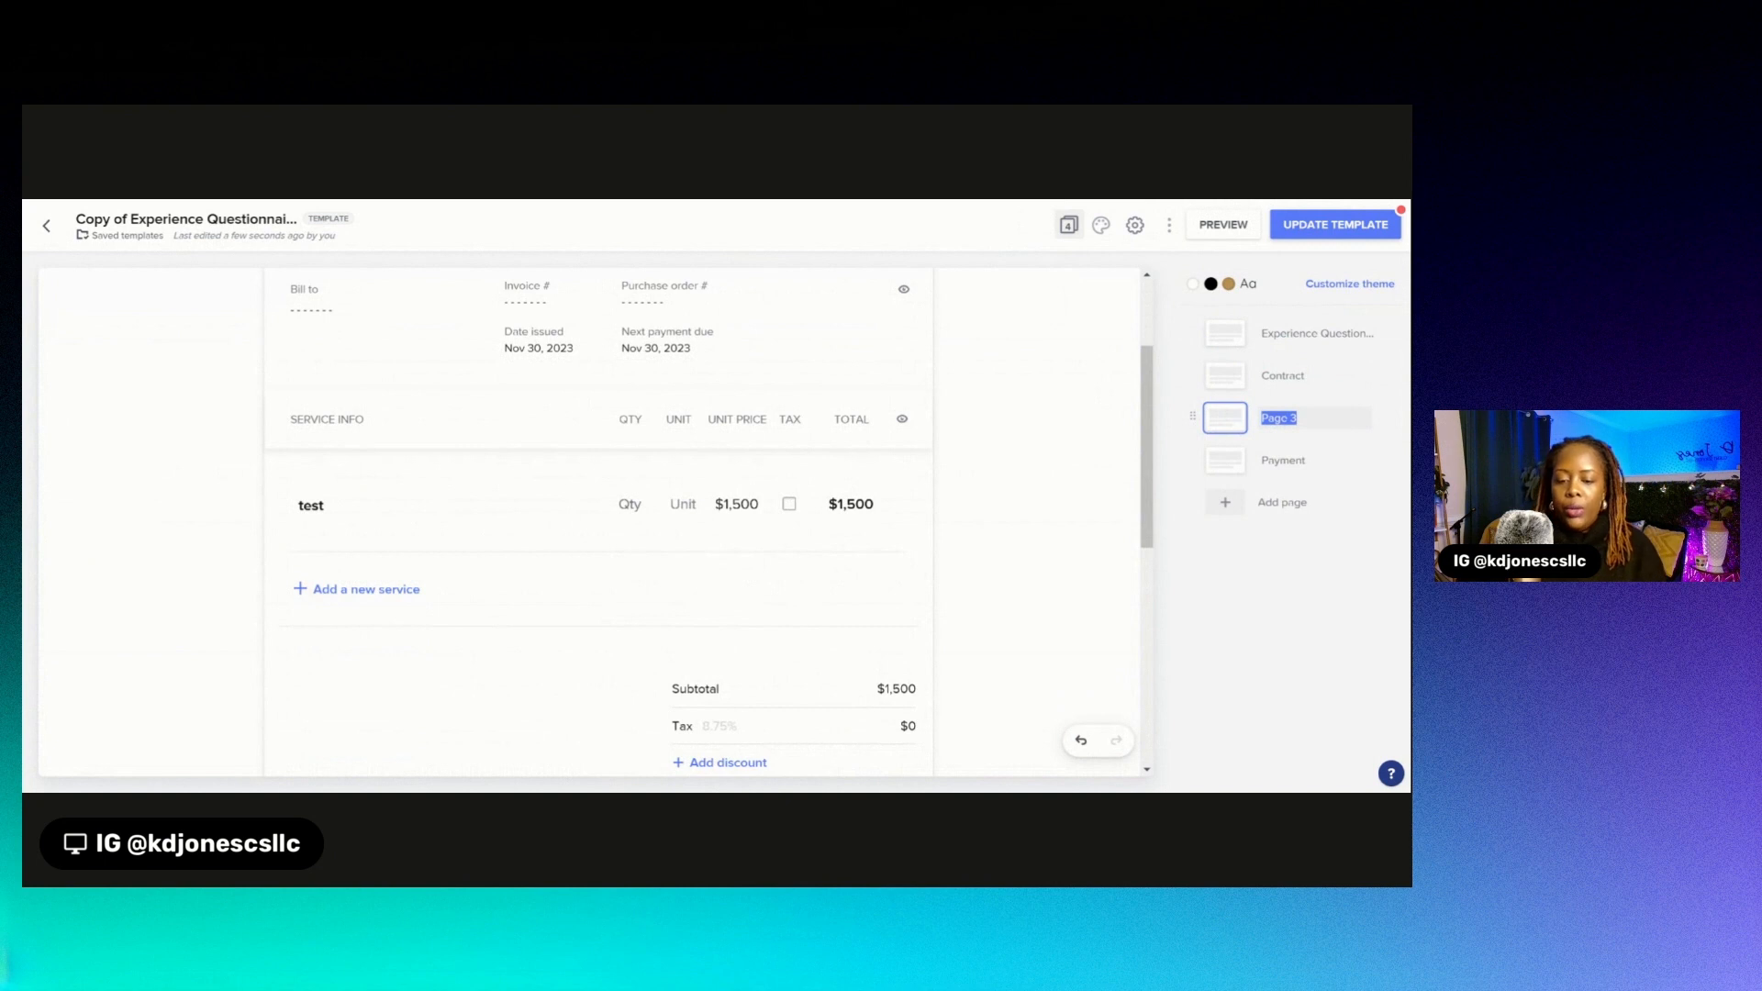
type("inv")
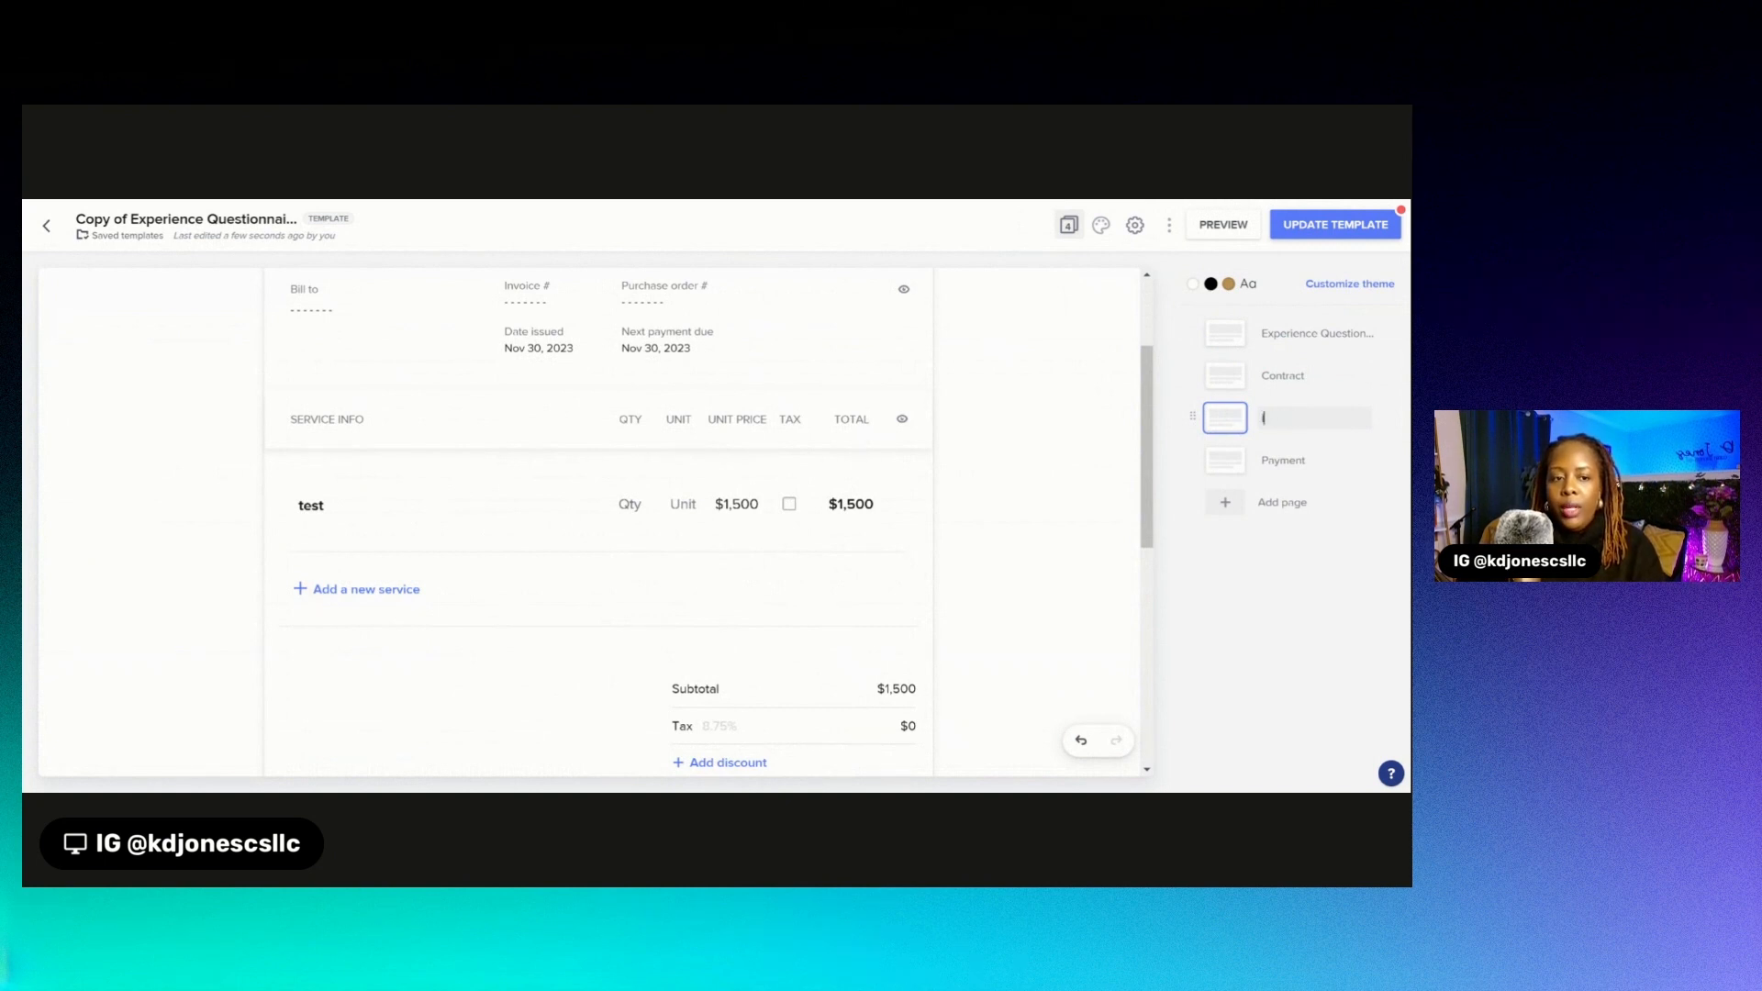
type("nvoice")
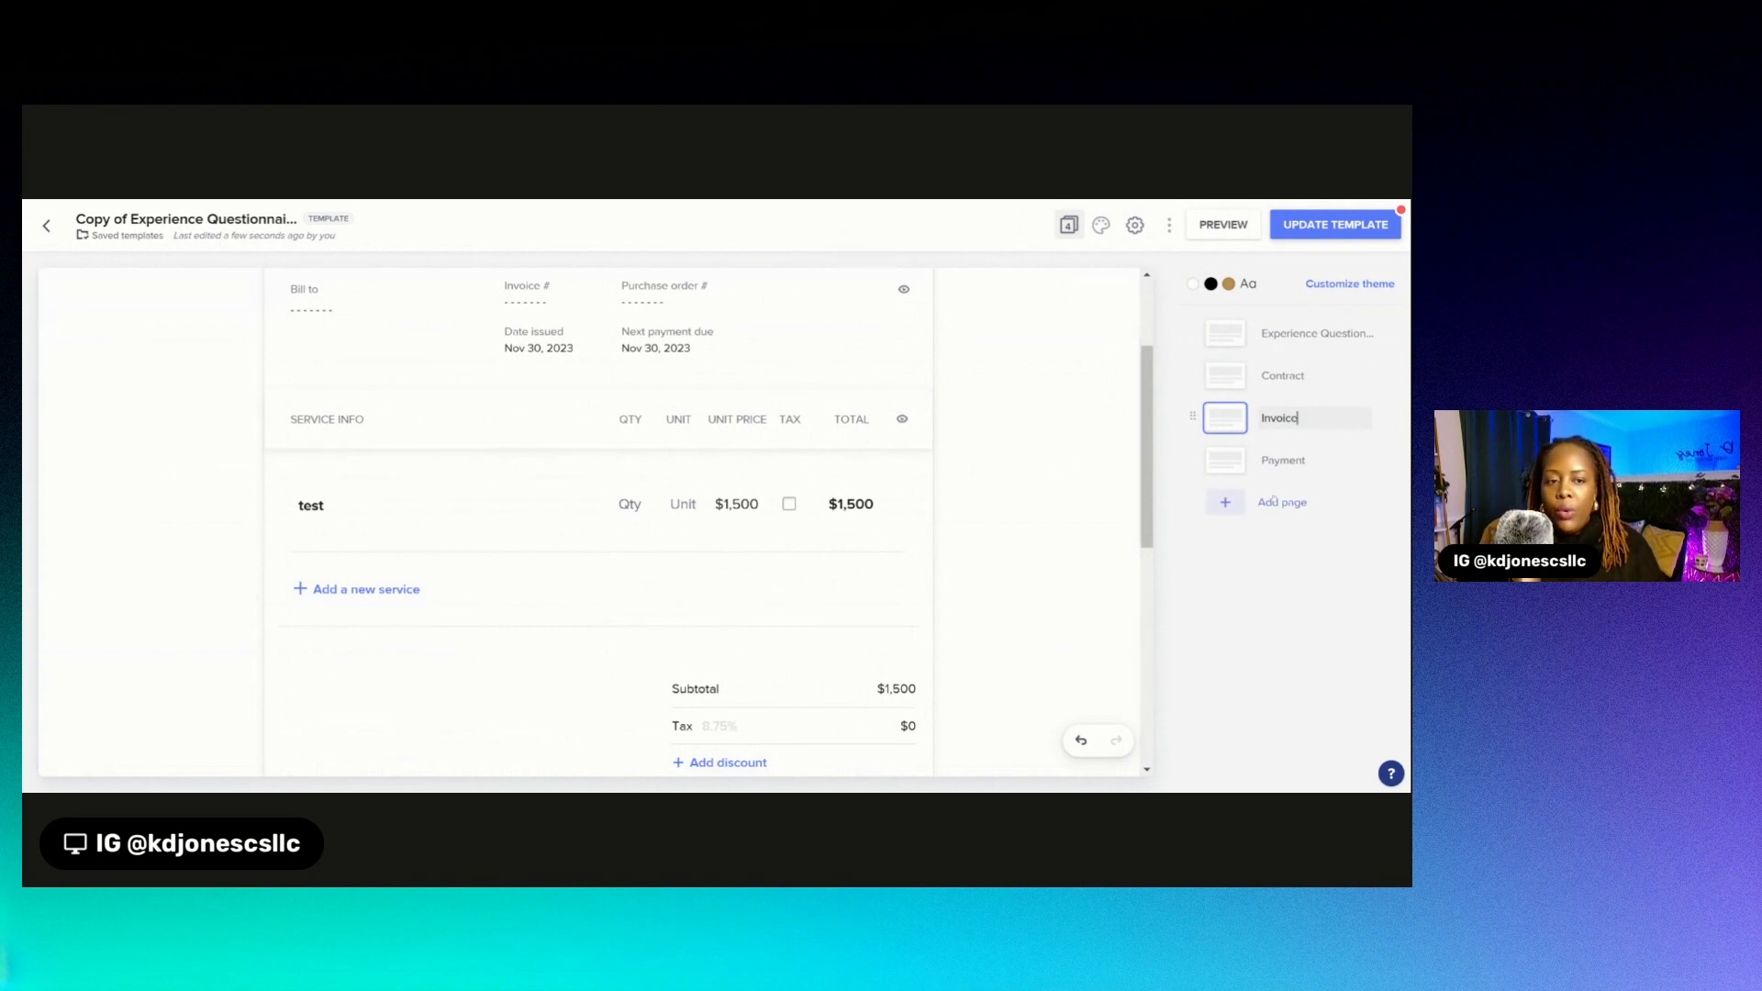
- Examine the Payment page's amount due, billing fields and tip options in the editor
left_click(1236, 464)
scroll(907, 416, "down", 3)
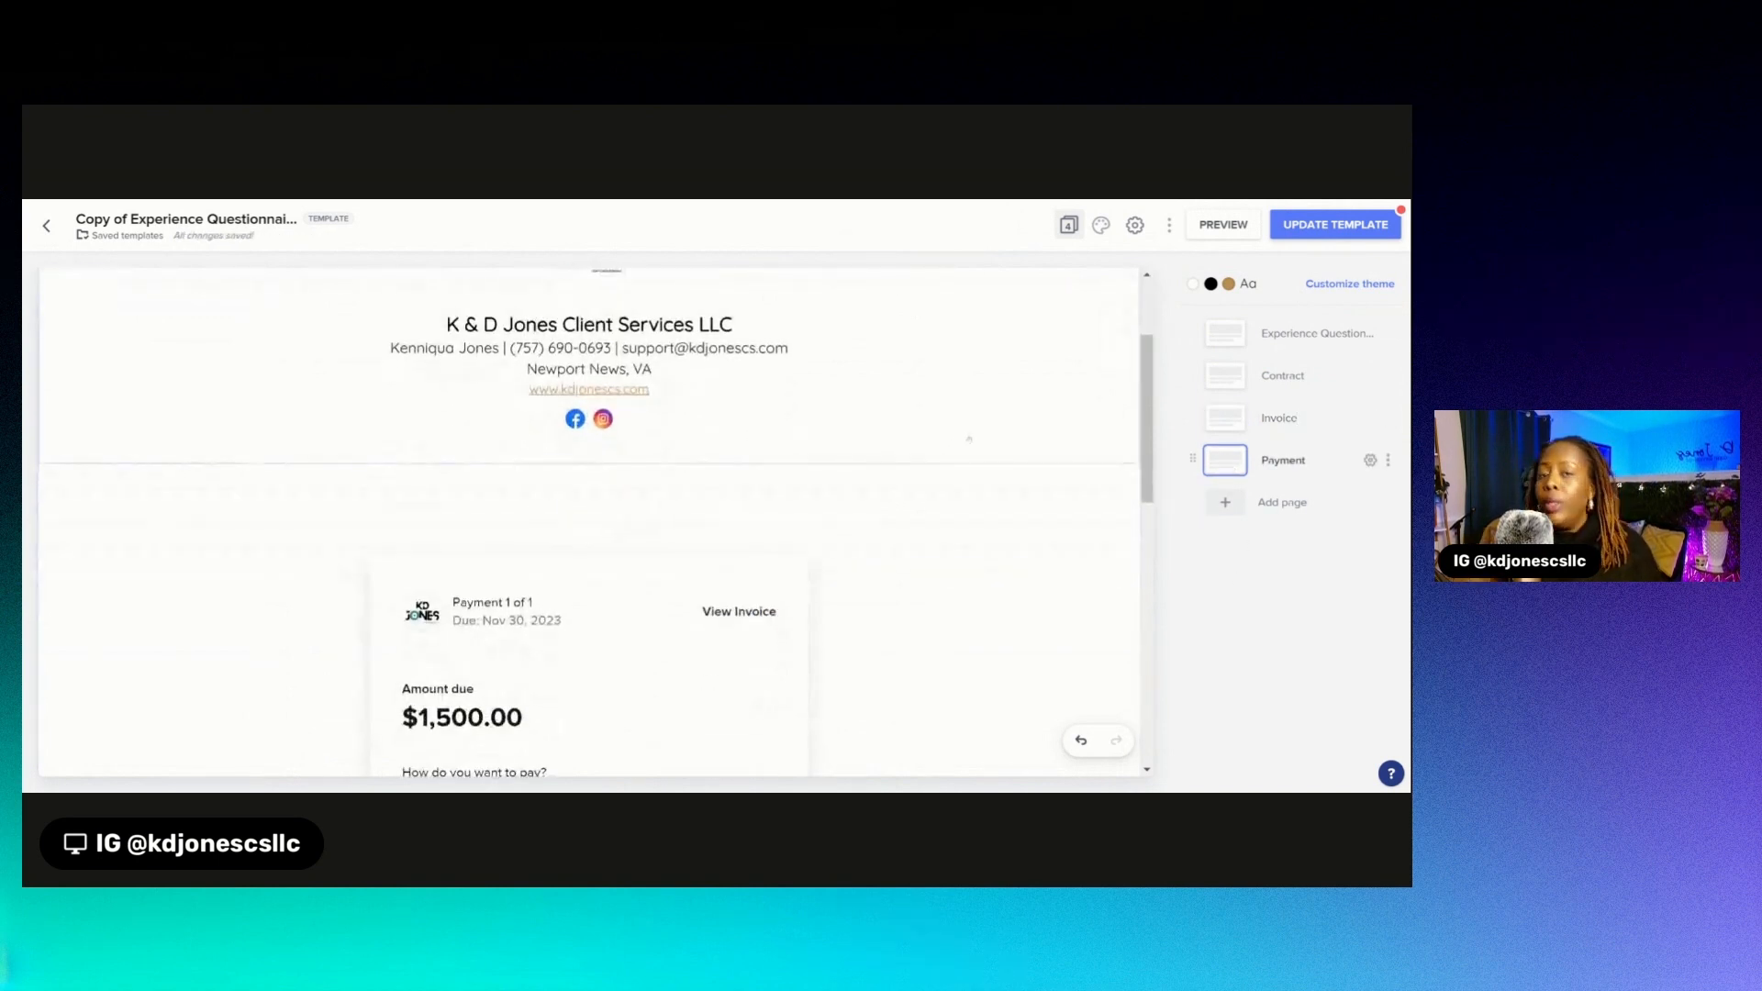
scroll(907, 416, "down", 10)
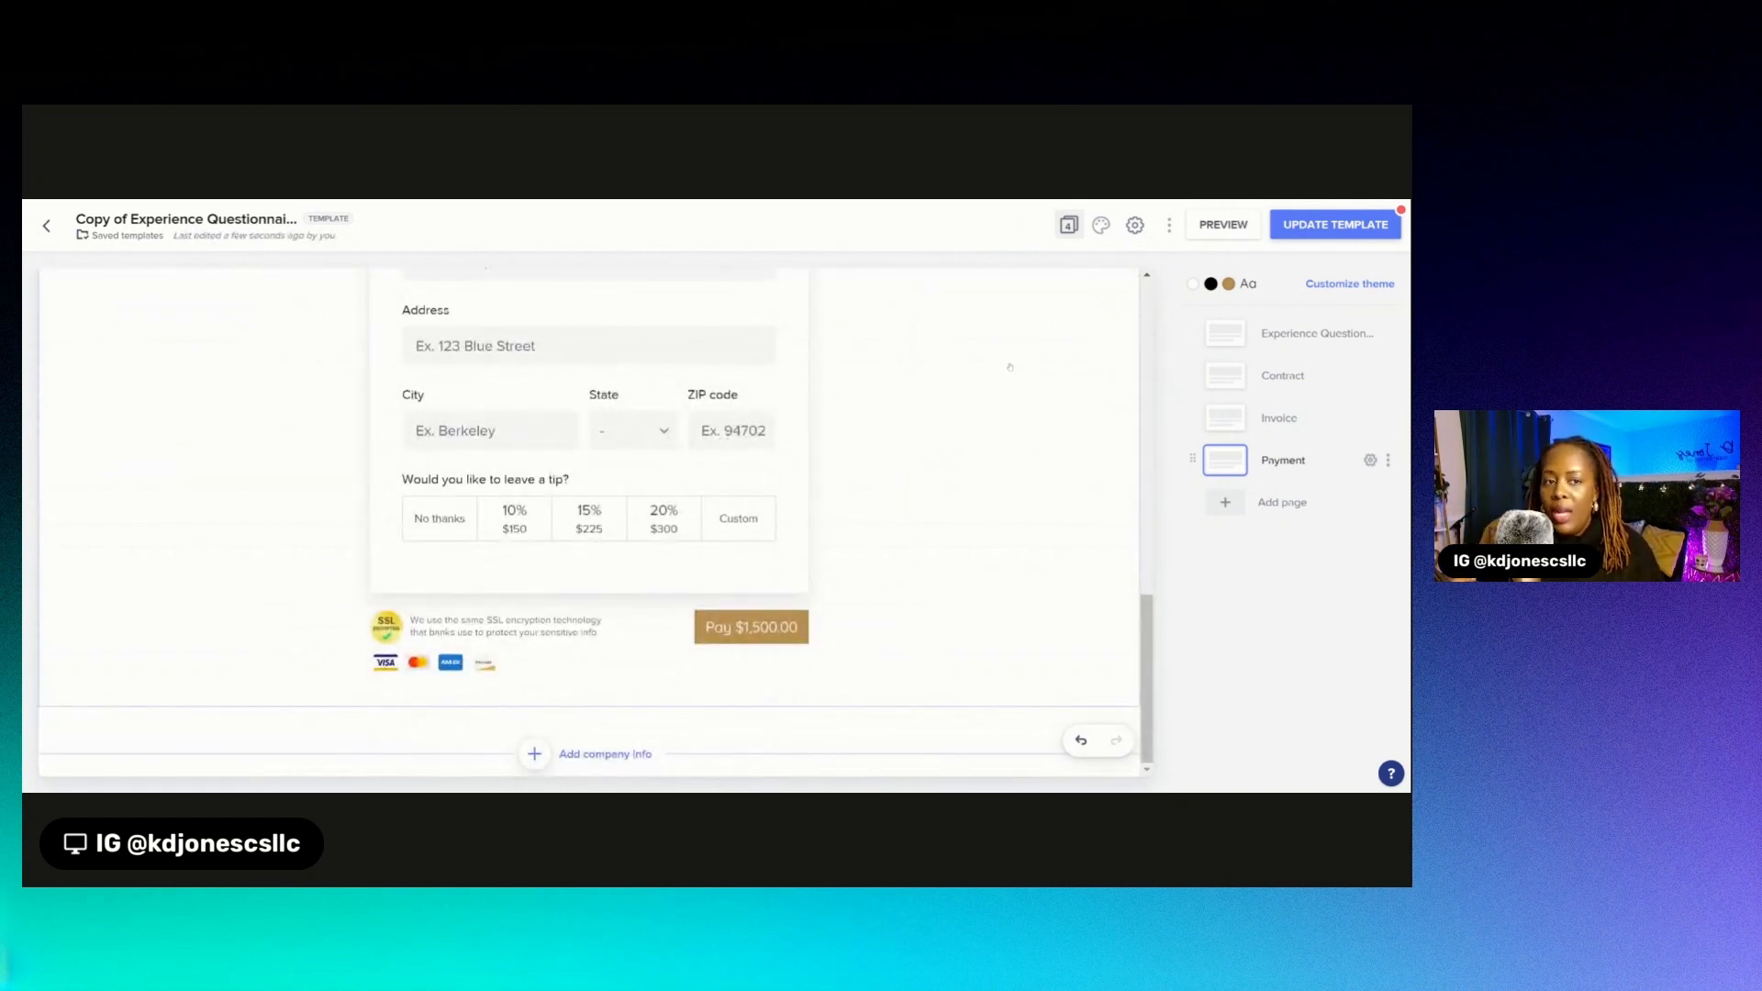
- Preview the combined template as a client and review the Experience Questionnaire page from its header to its footer
left_click(1224, 225)
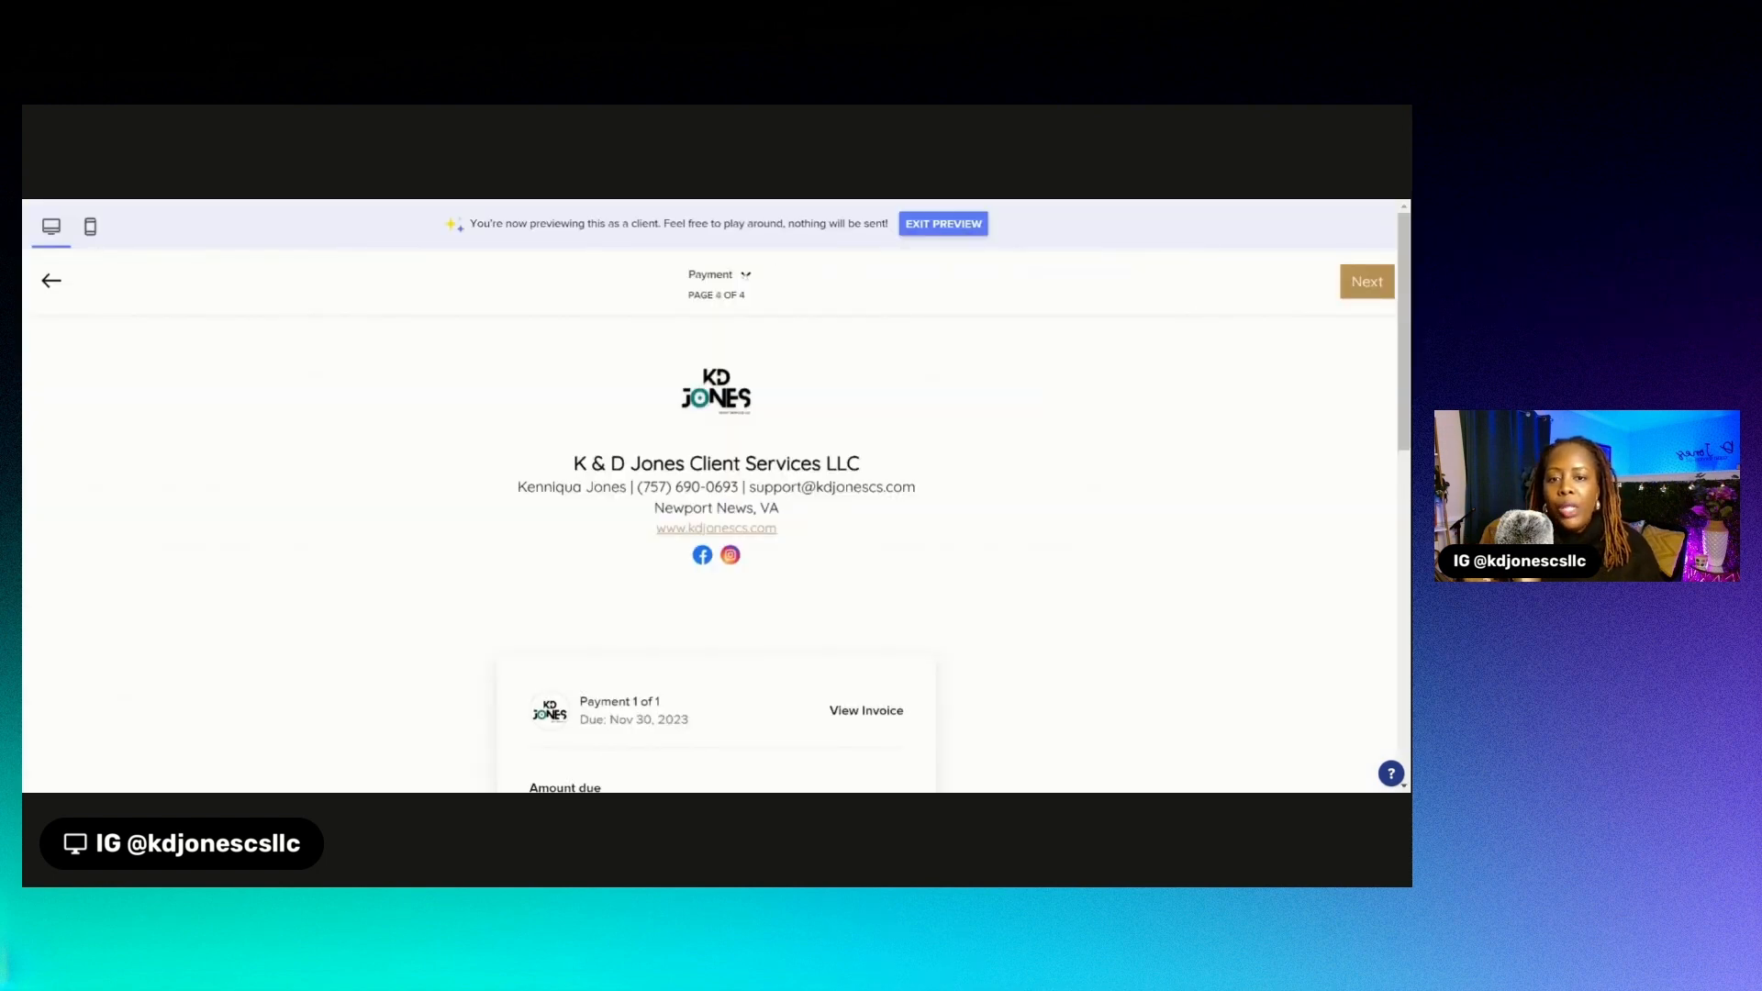
left_click(745, 274)
left_click(780, 309)
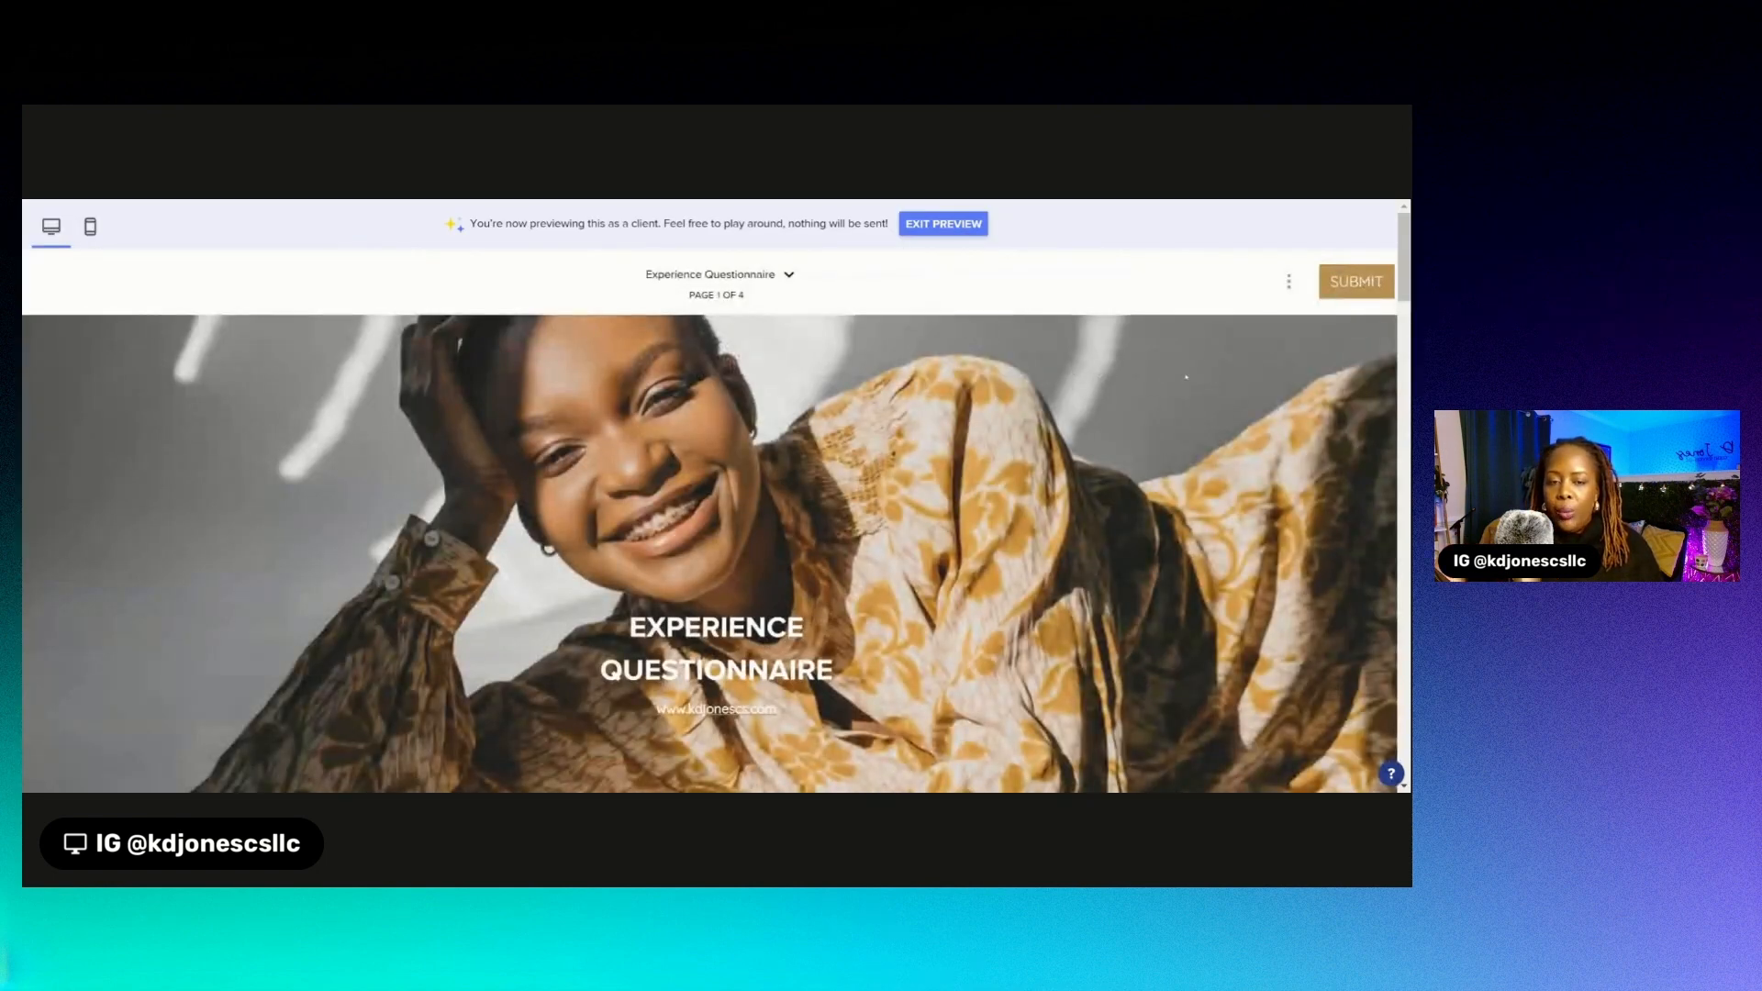
scroll(1186, 393, "down", 5)
scroll(1187, 393, "down", 12)
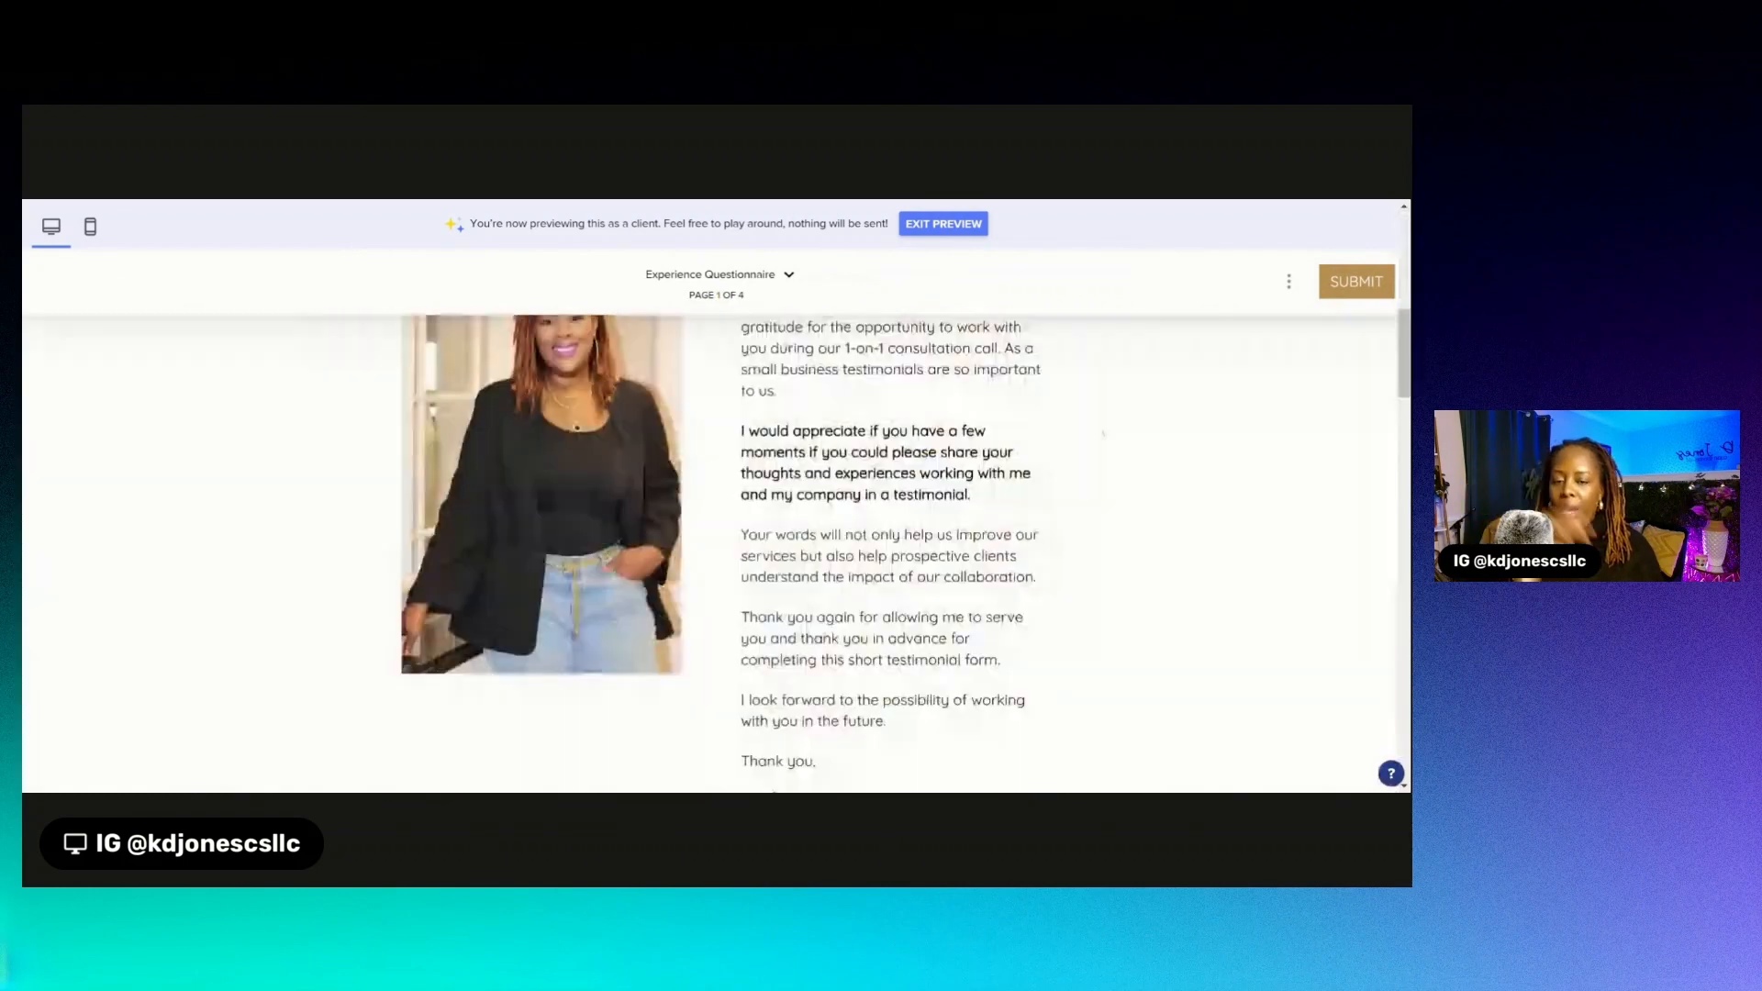
scroll(1293, 688, "down", 5)
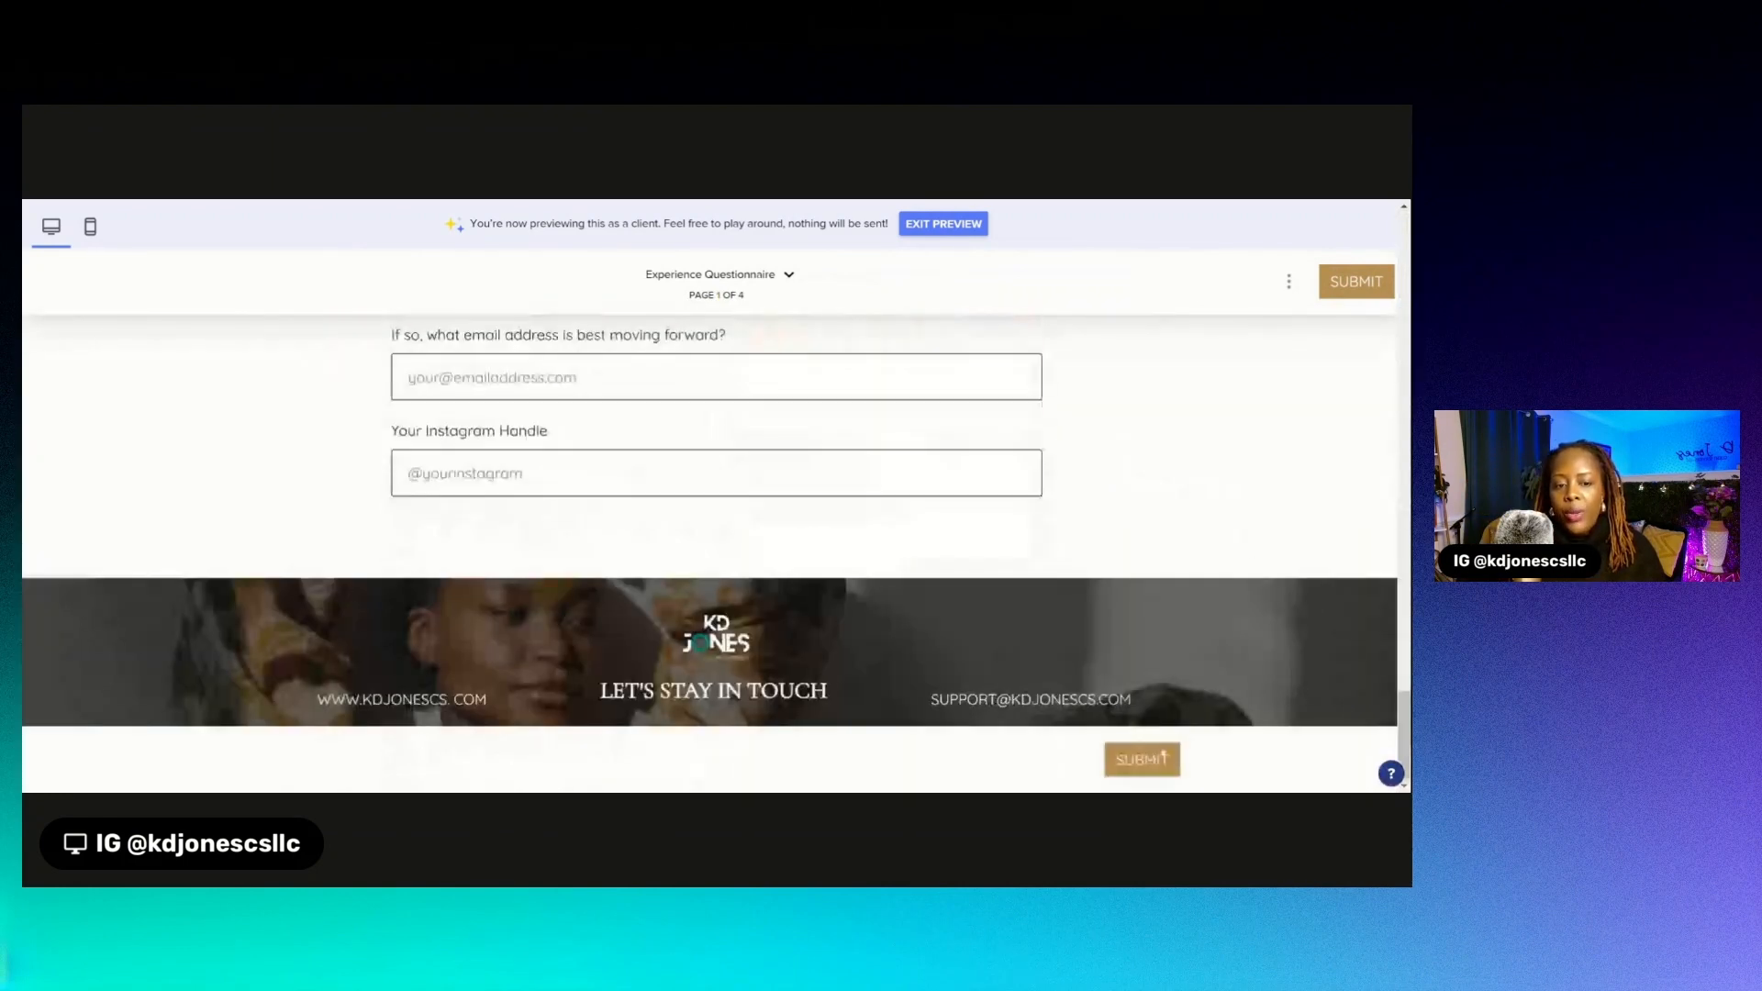
- Submit the previewed questionnaire page and examine the Contract page's terms down to the signature fields
left_click(1161, 757)
scroll(716, 550, "down", 10)
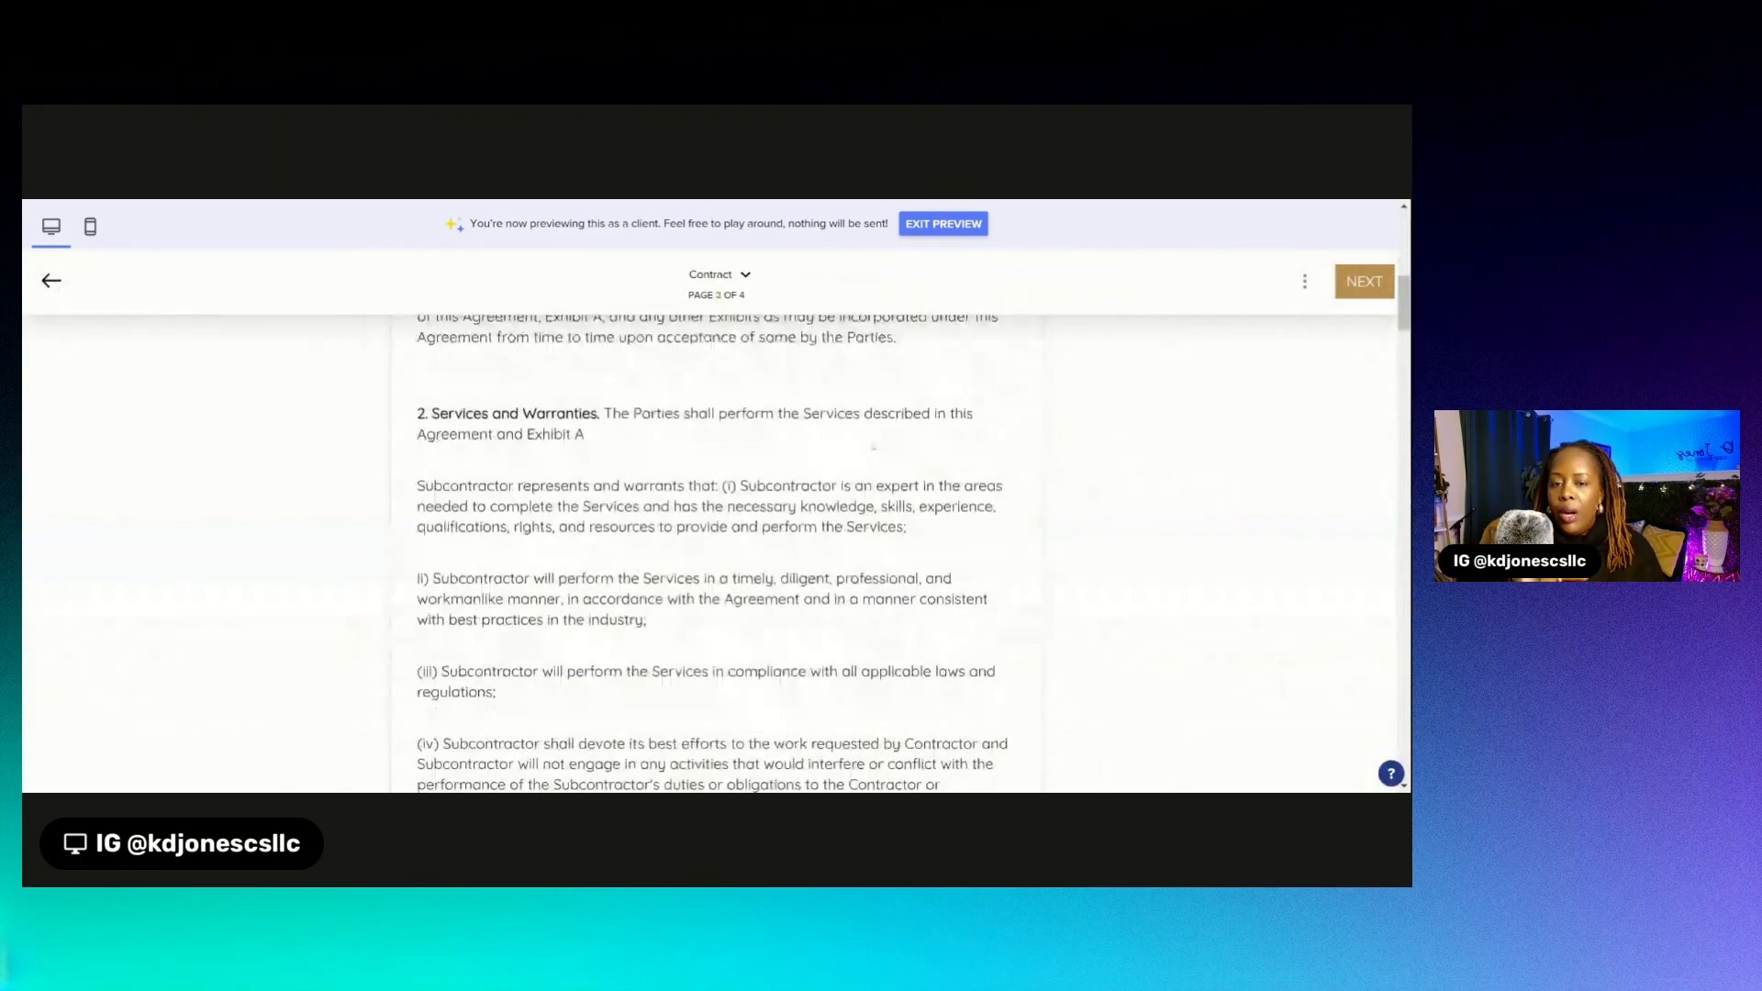
scroll(716, 551, "up", 7)
scroll(716, 551, "down", 3)
scroll(716, 551, "down", 15)
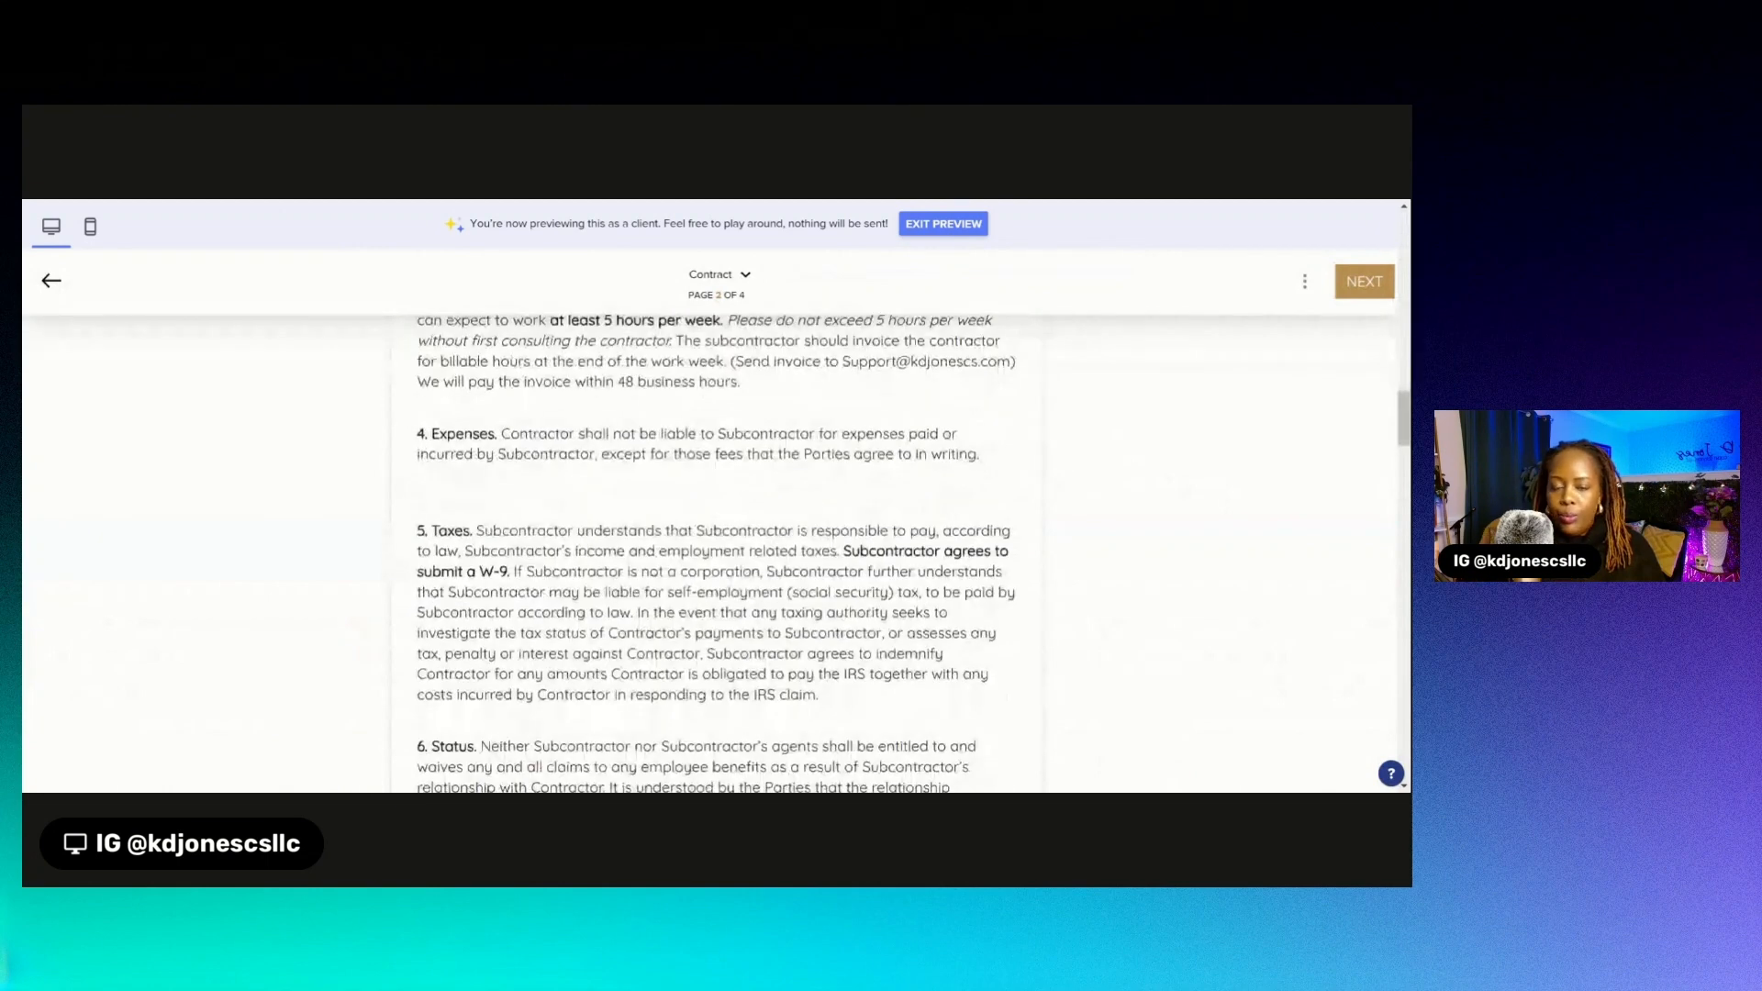
scroll(716, 551, "down", 15)
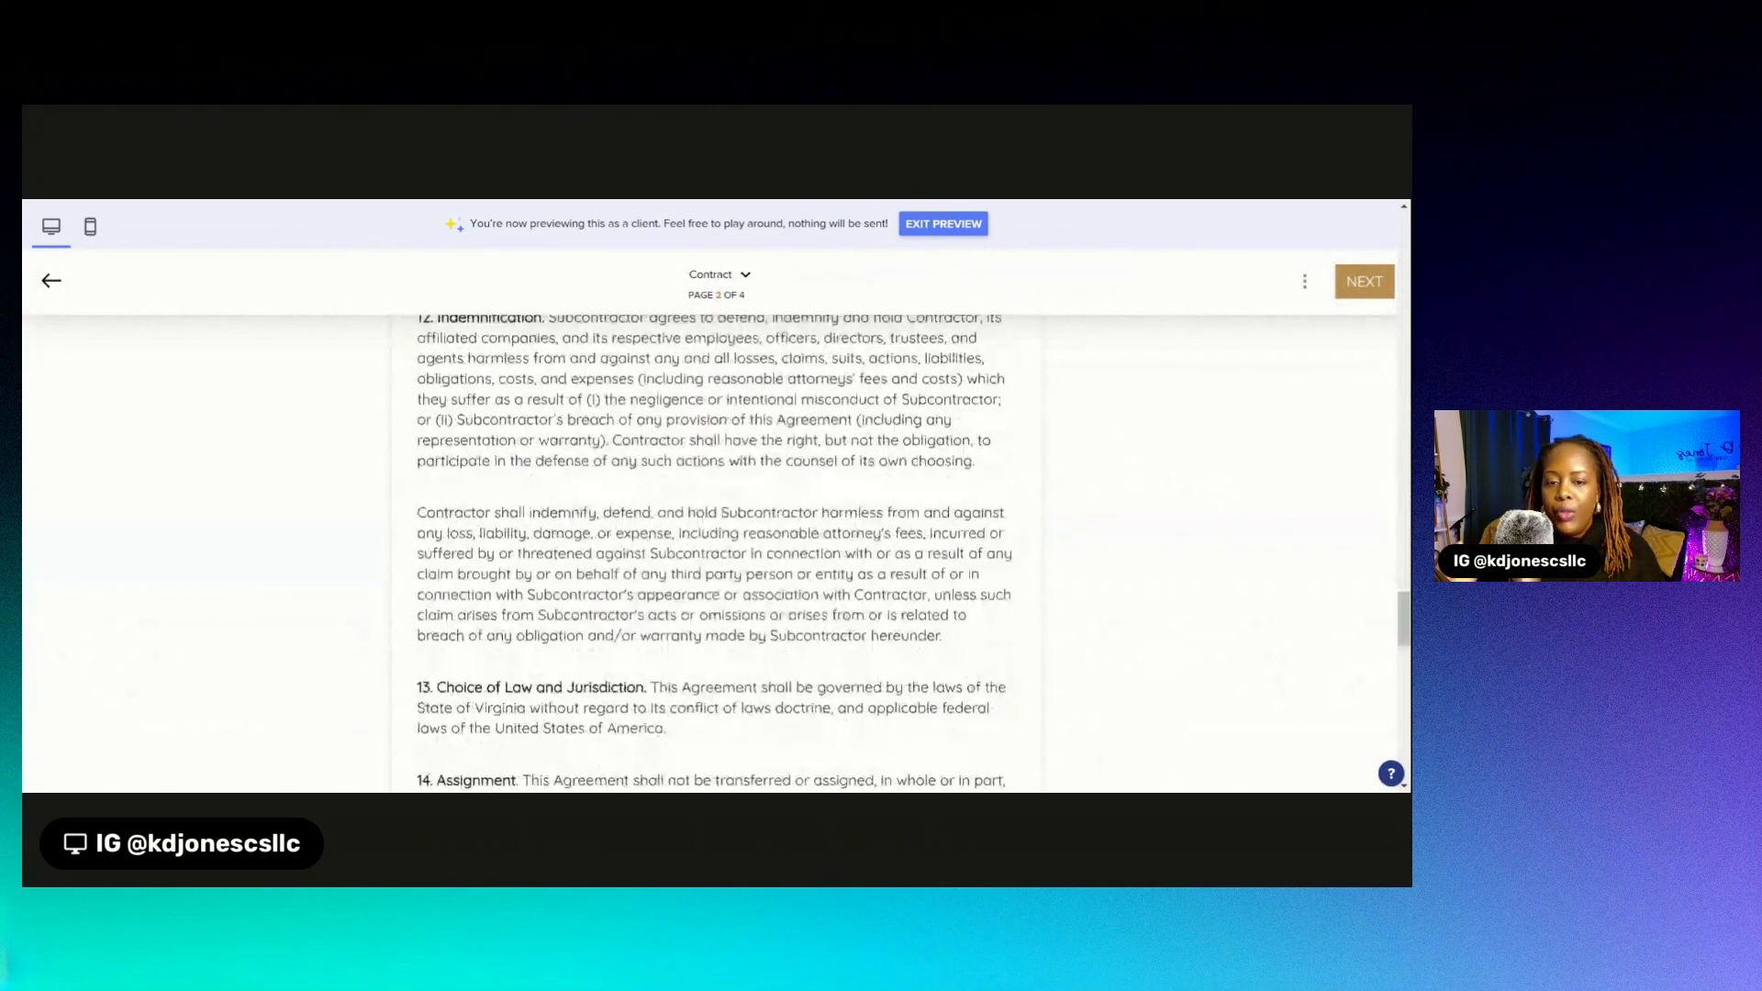
scroll(716, 550, "up", 2)
scroll(716, 551, "down", 5)
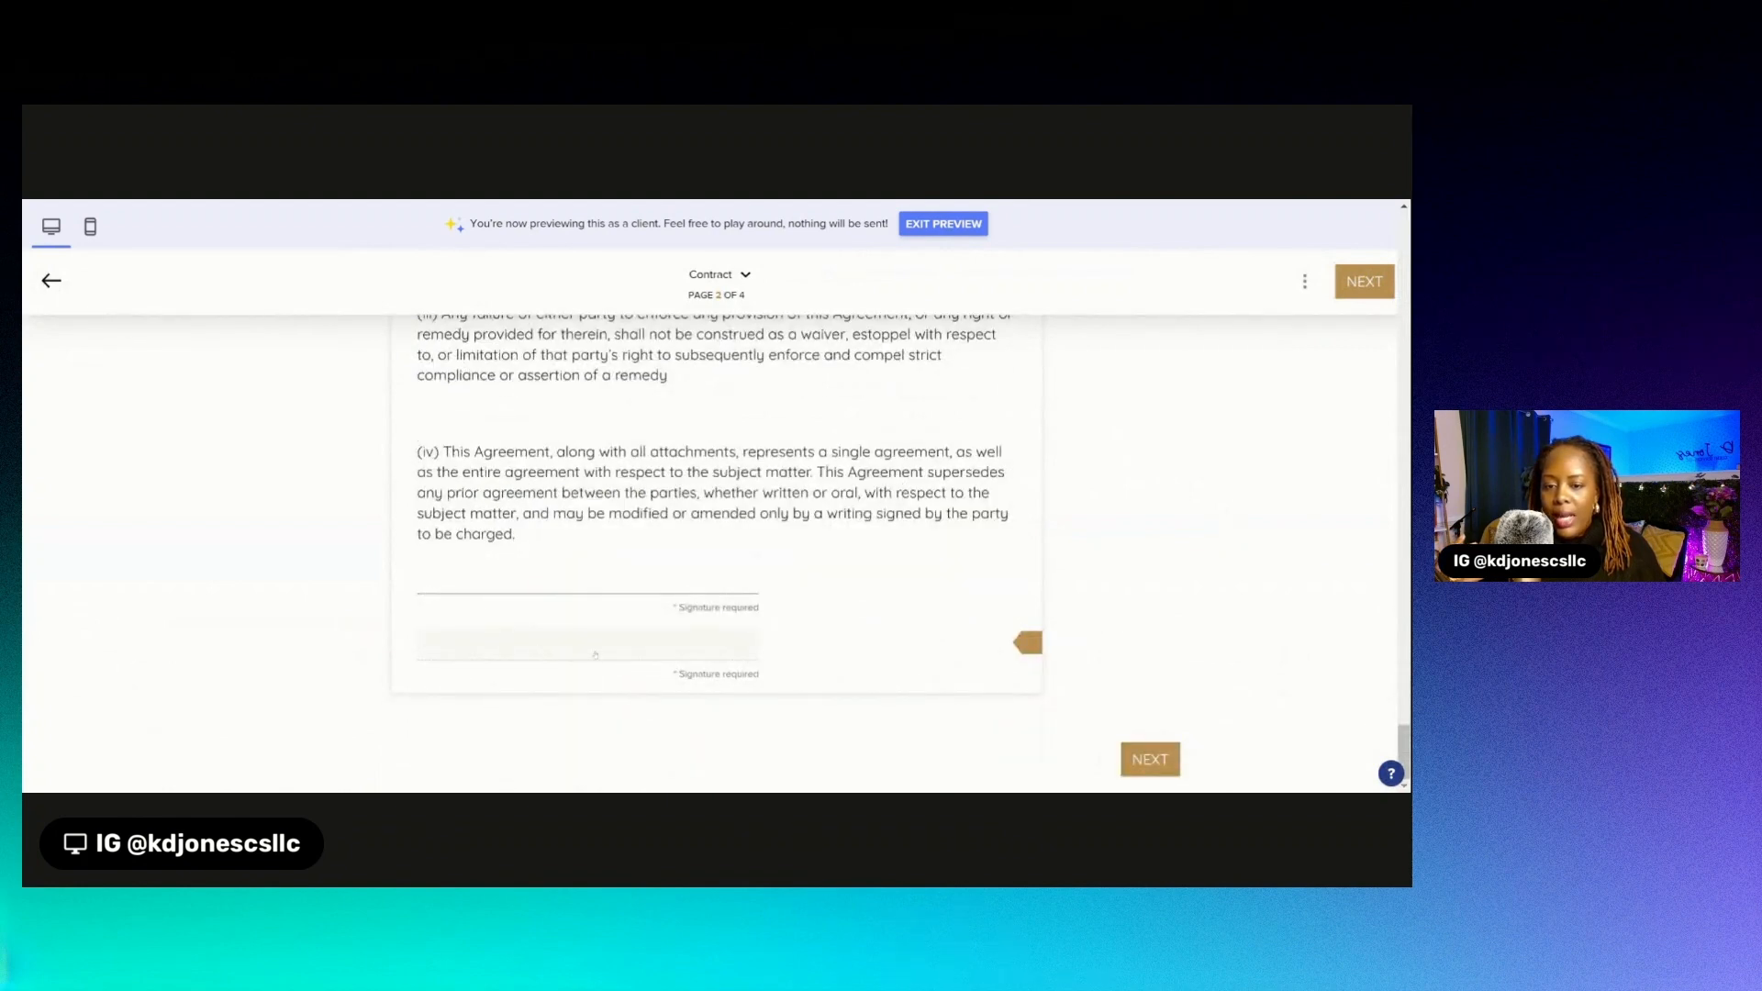
- Continue the client preview to the Invoice page and review its service line, totals and payment schedule
left_click(1150, 759)
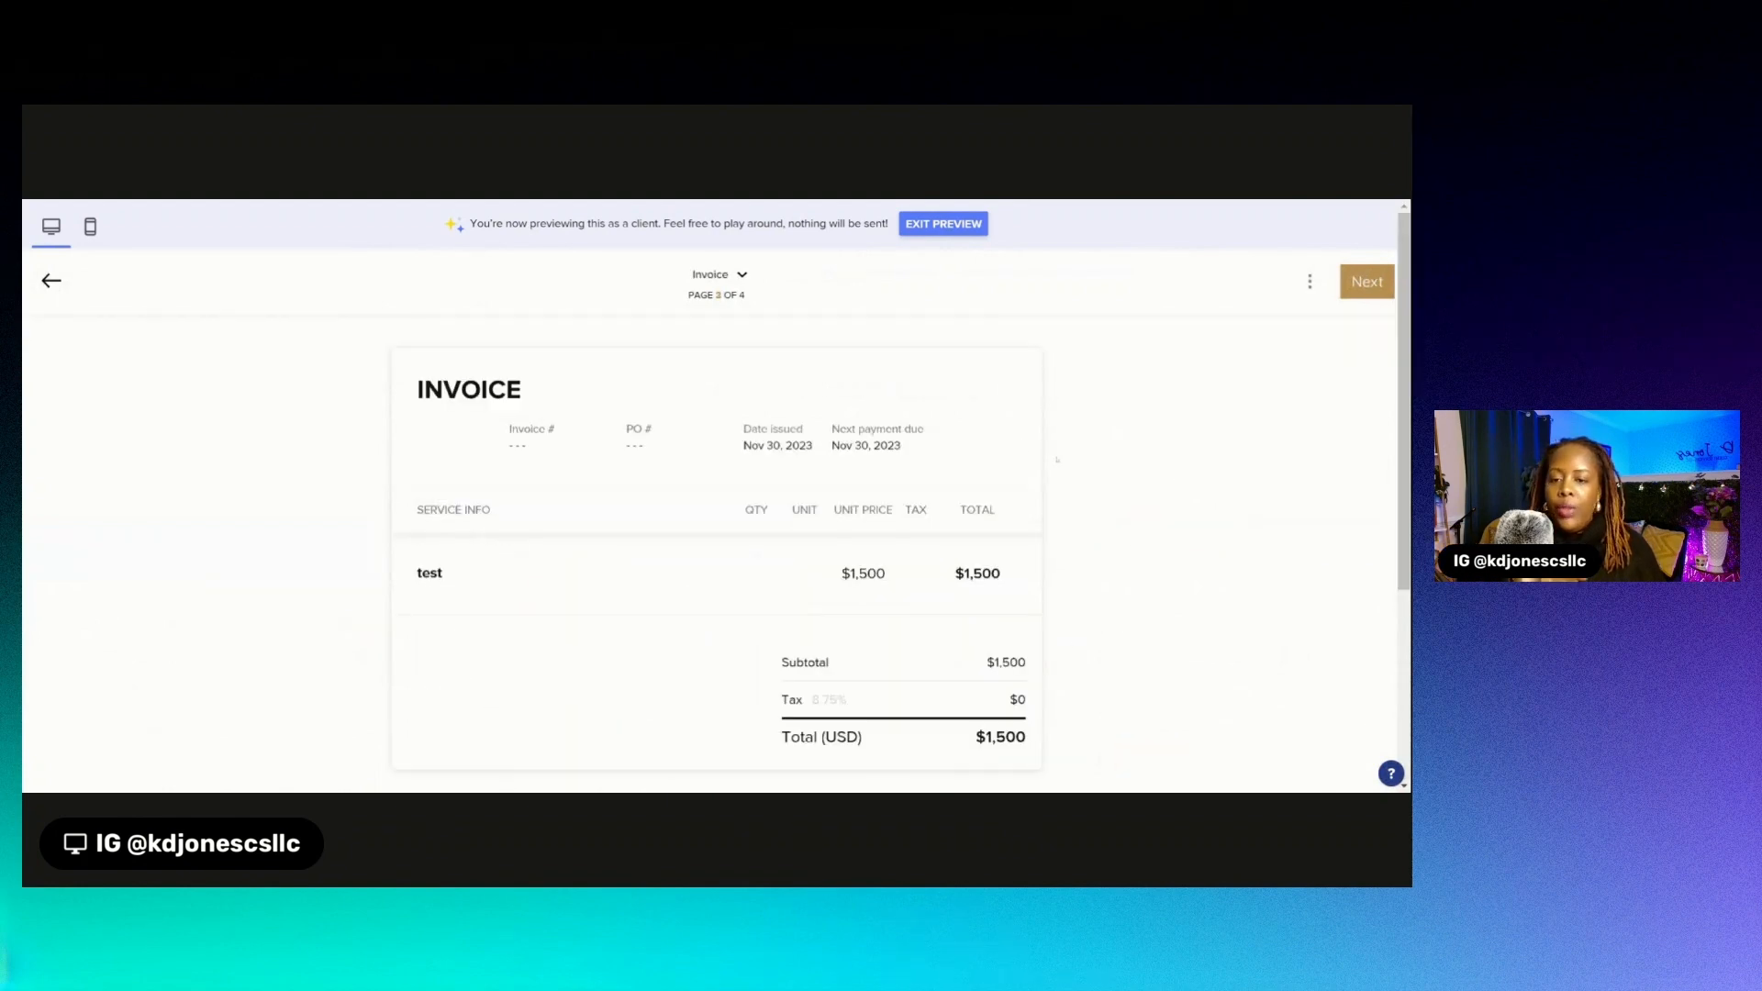
scroll(806, 585, "down", 3)
scroll(806, 584, "up", 3)
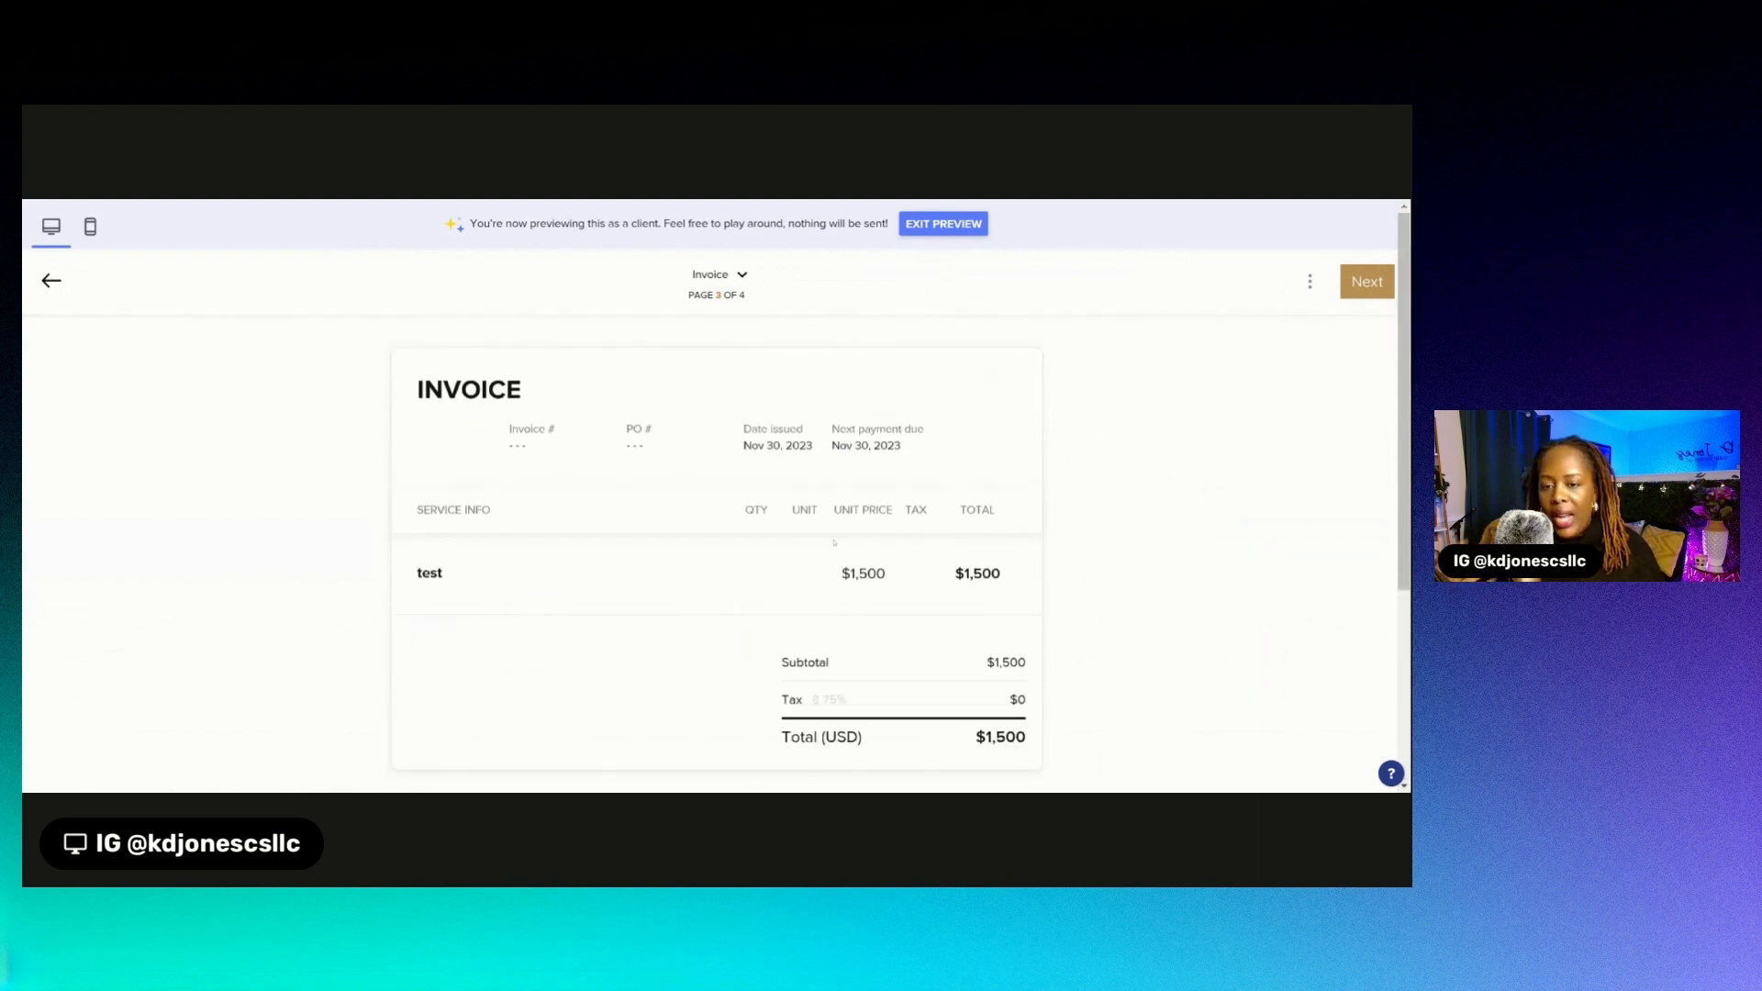
scroll(858, 524, "down", 3)
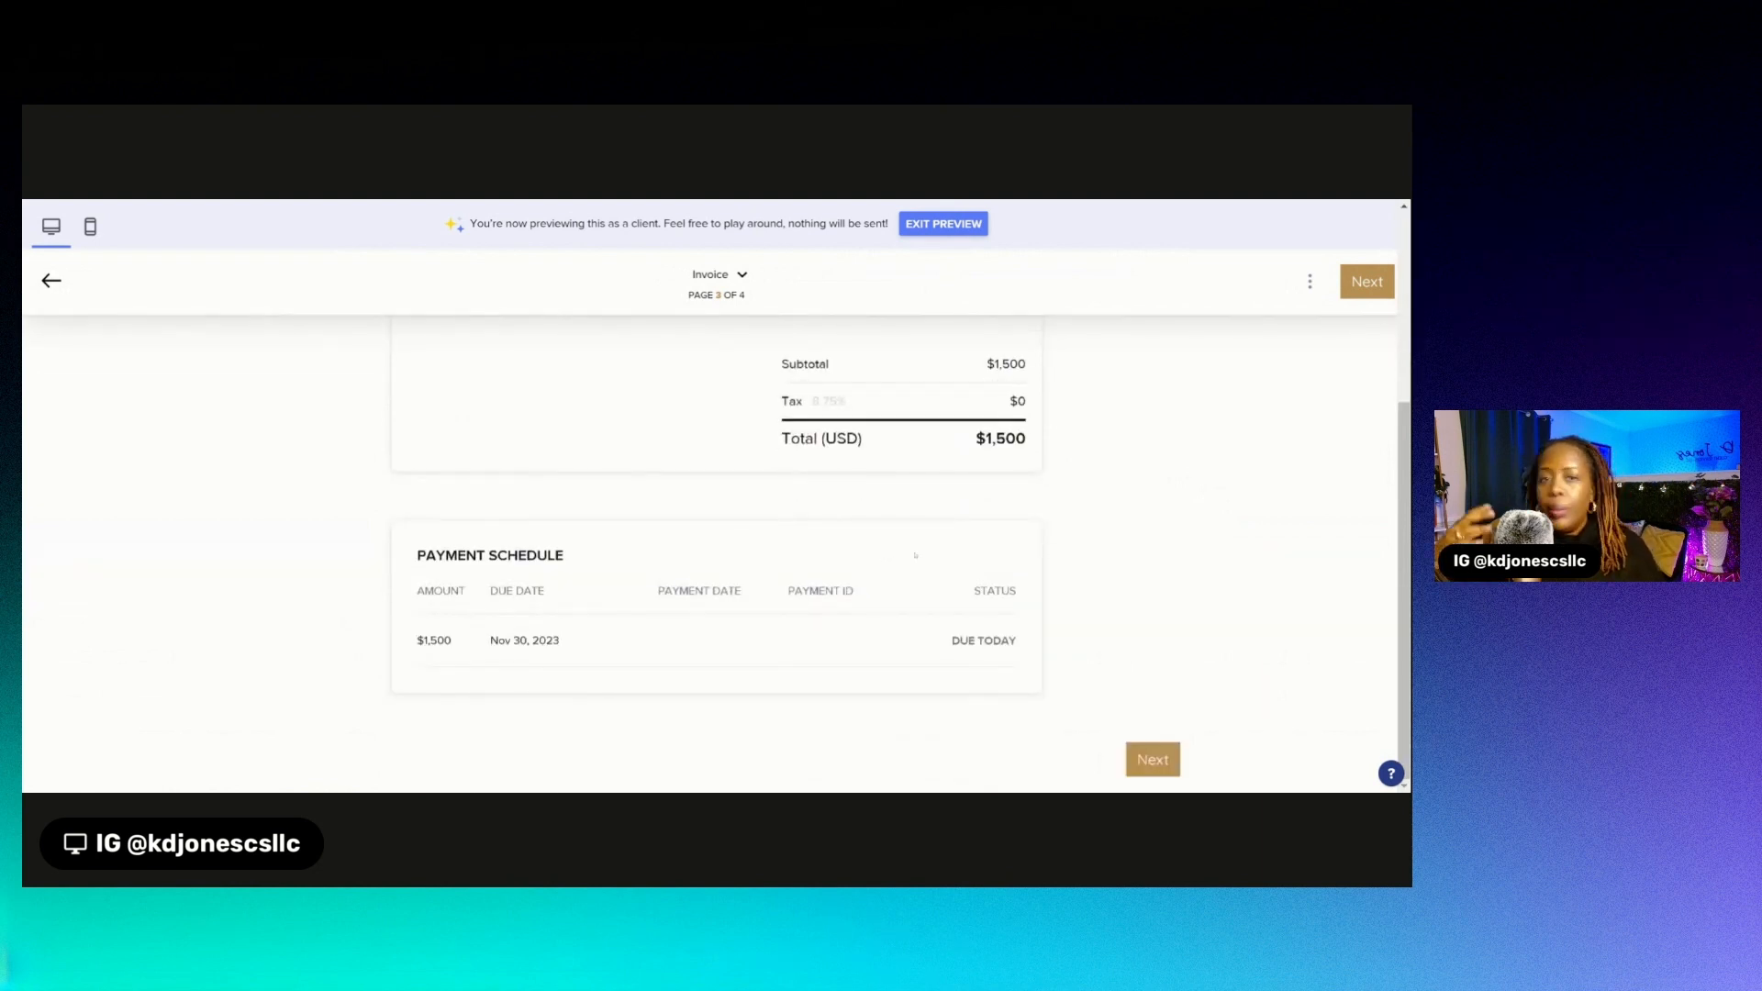
scroll(915, 555, "up", 3)
scroll(1117, 716, "down", 3)
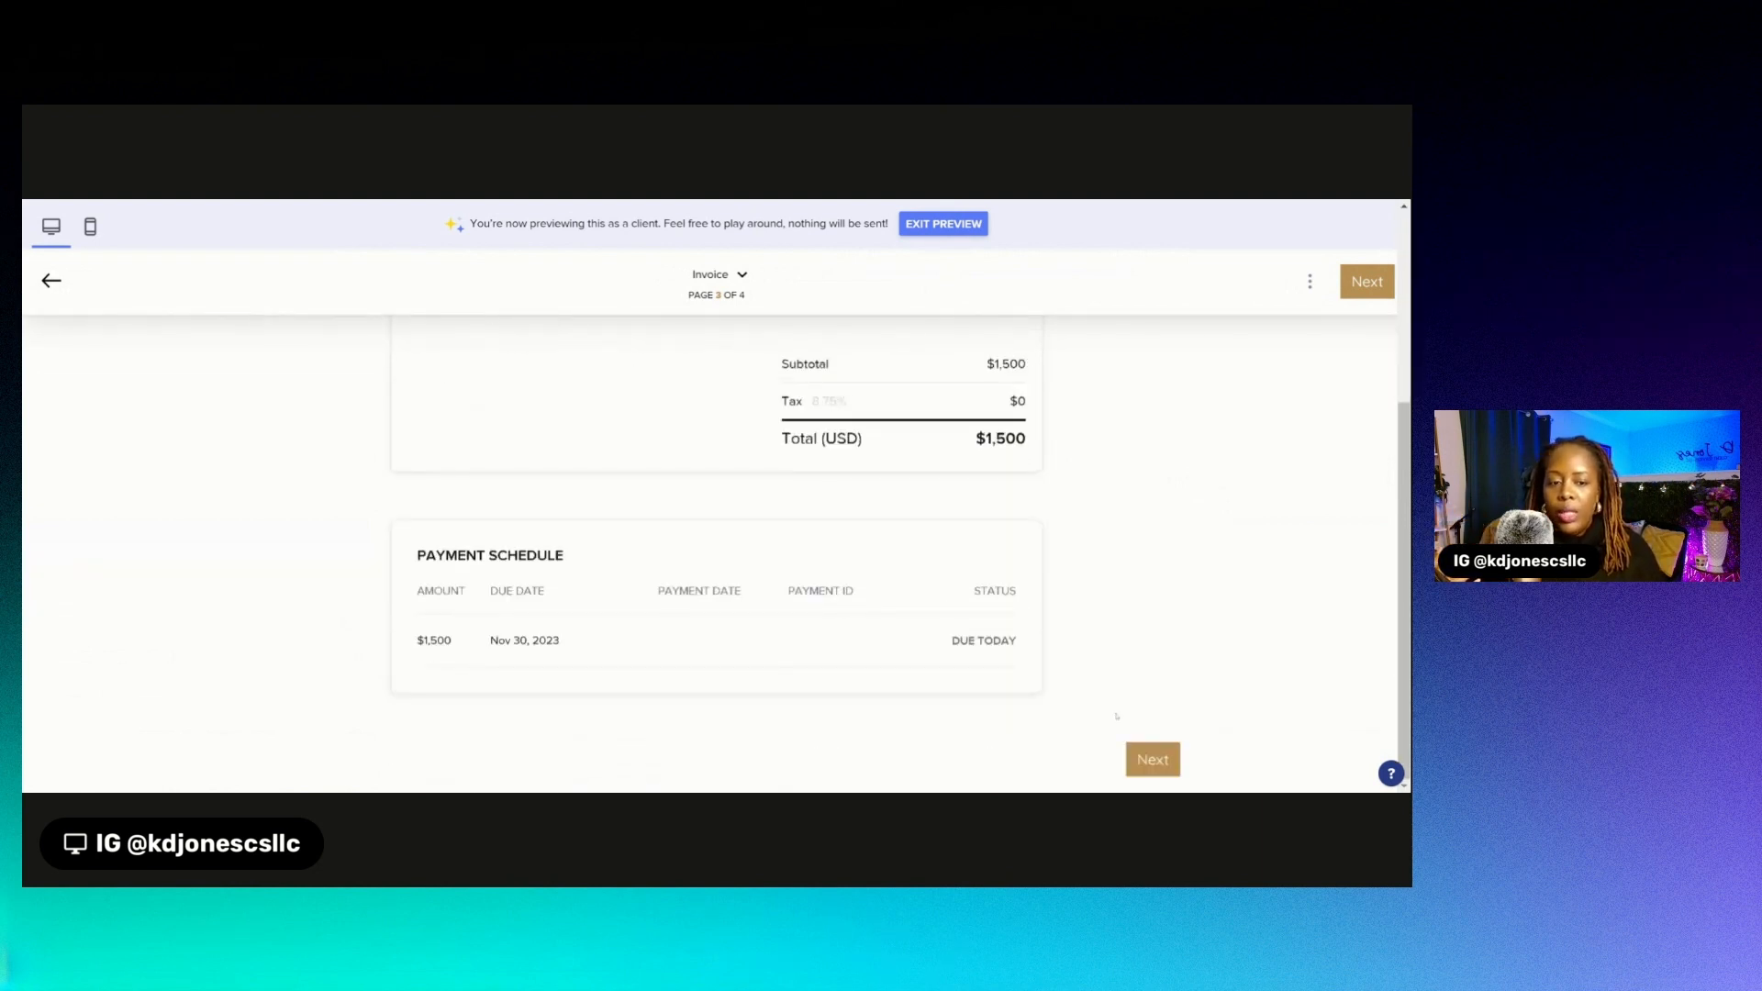
- Continue the client preview to the Payment page and examine its payment method, billing and tip fields
left_click(1153, 759)
scroll(669, 472, "down", 5)
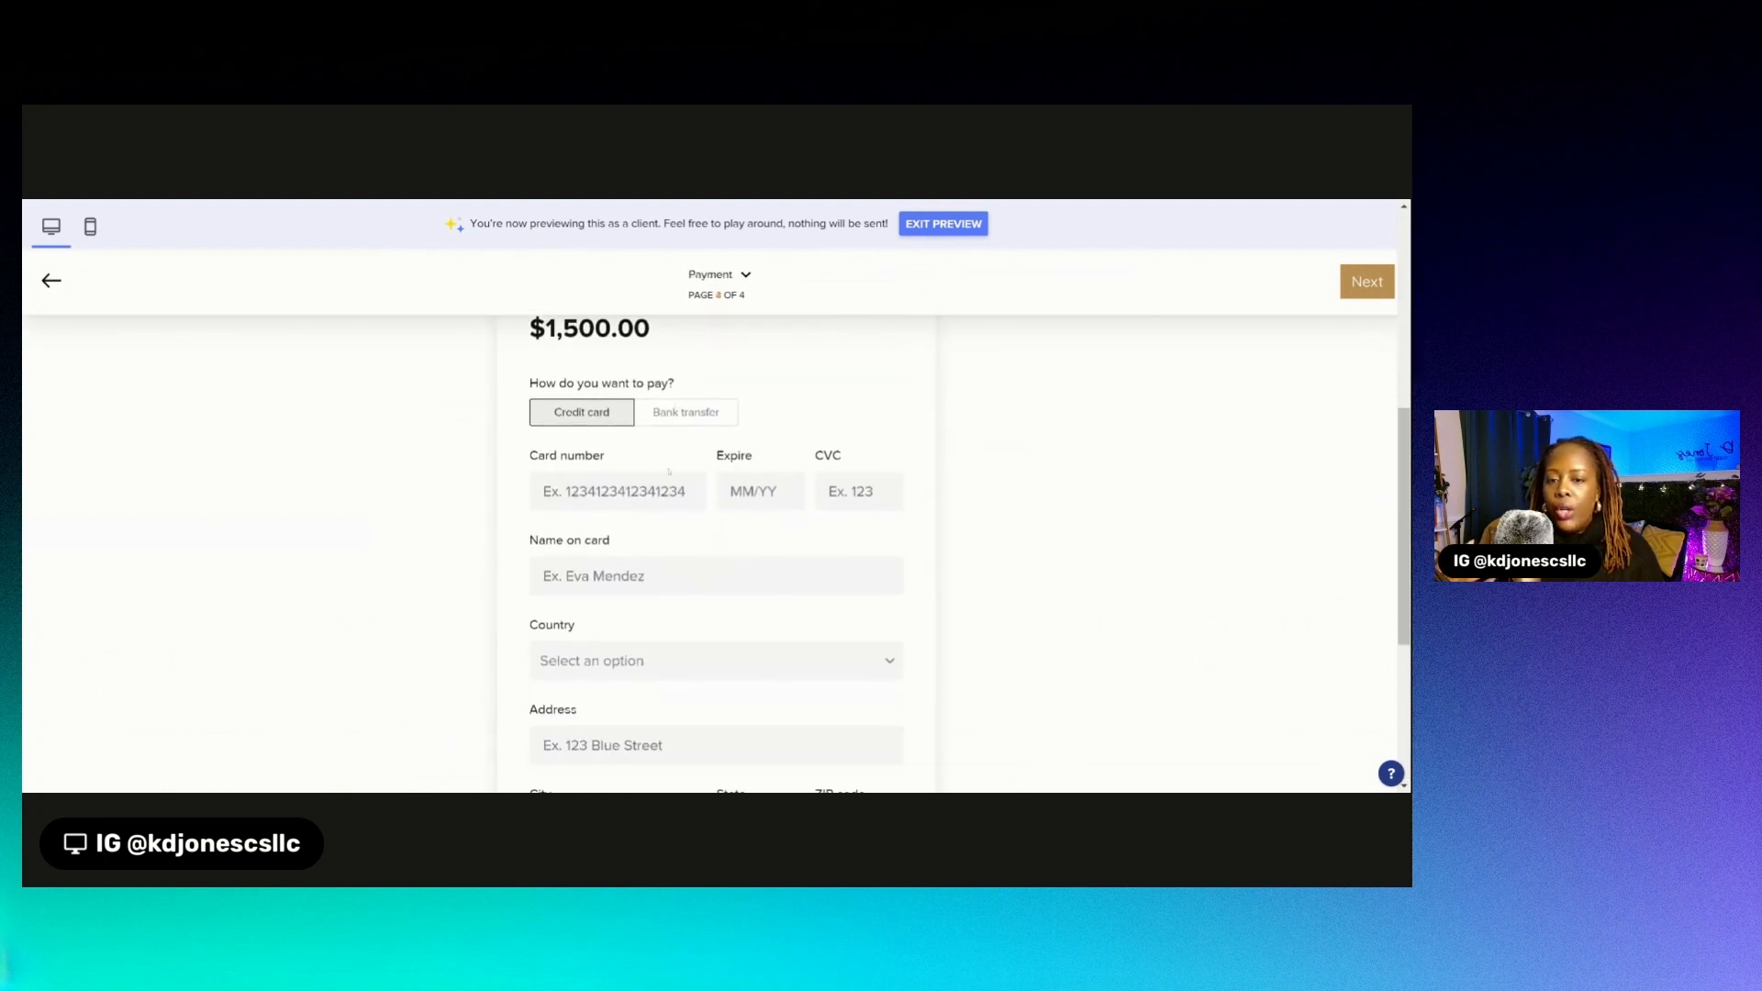
scroll(698, 454, "down", 4)
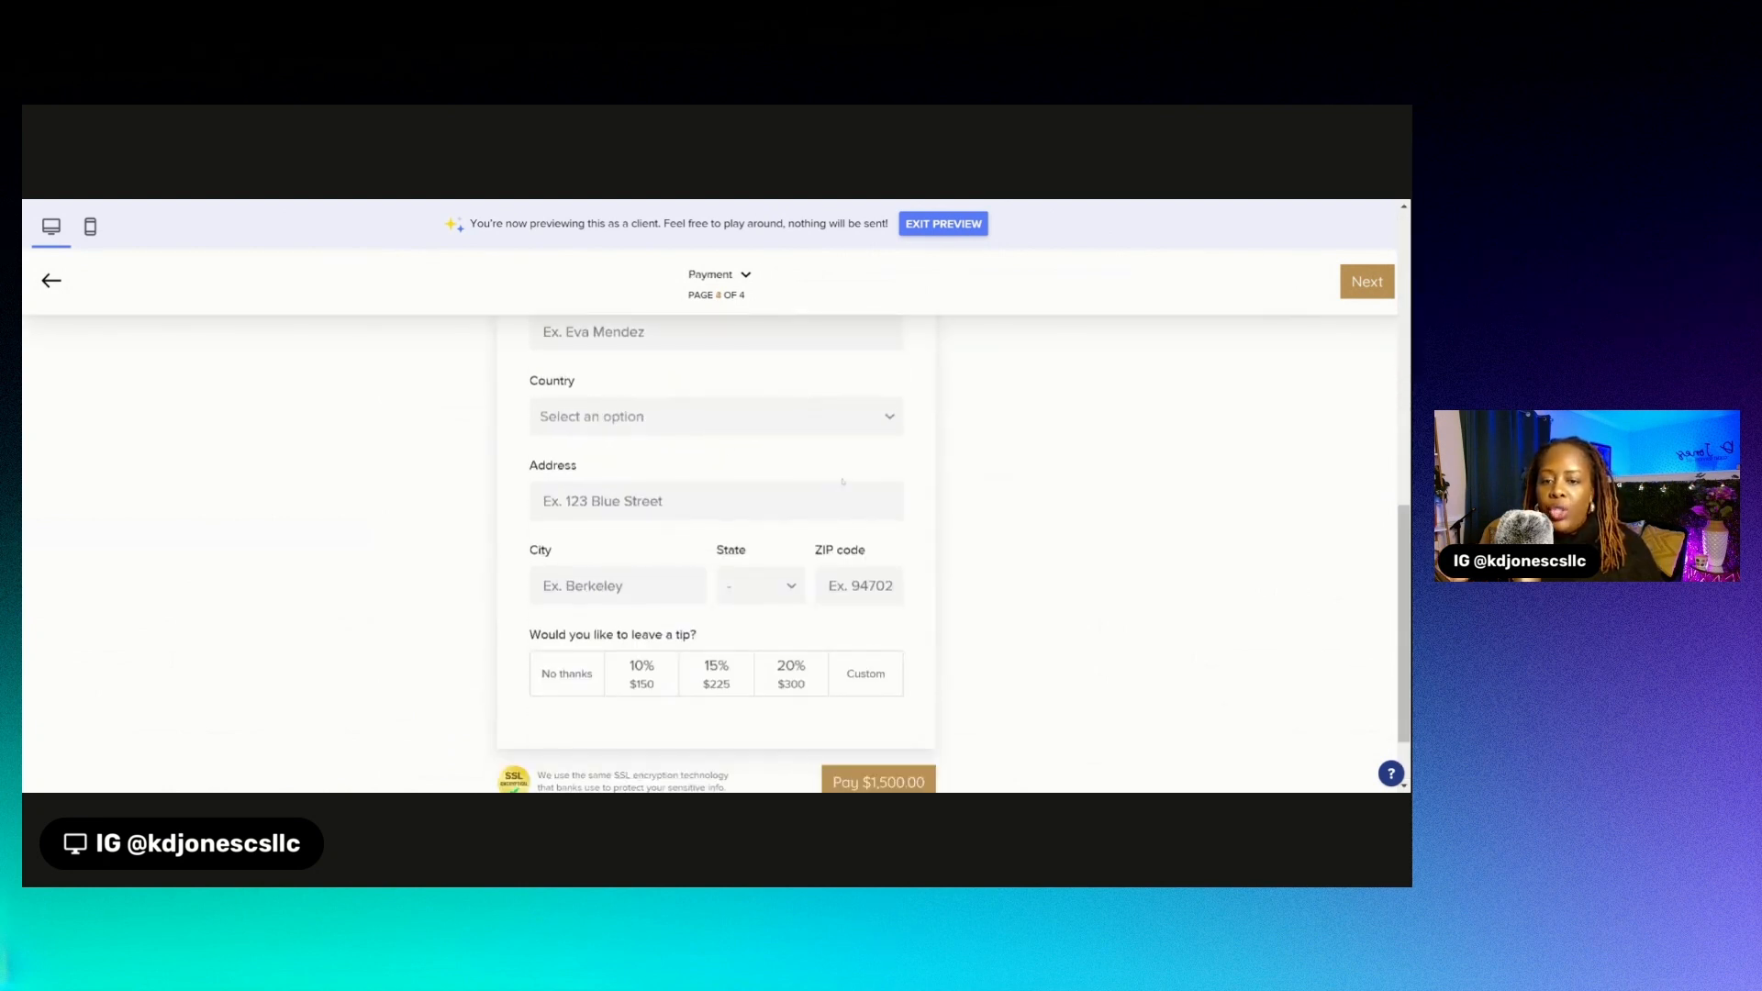